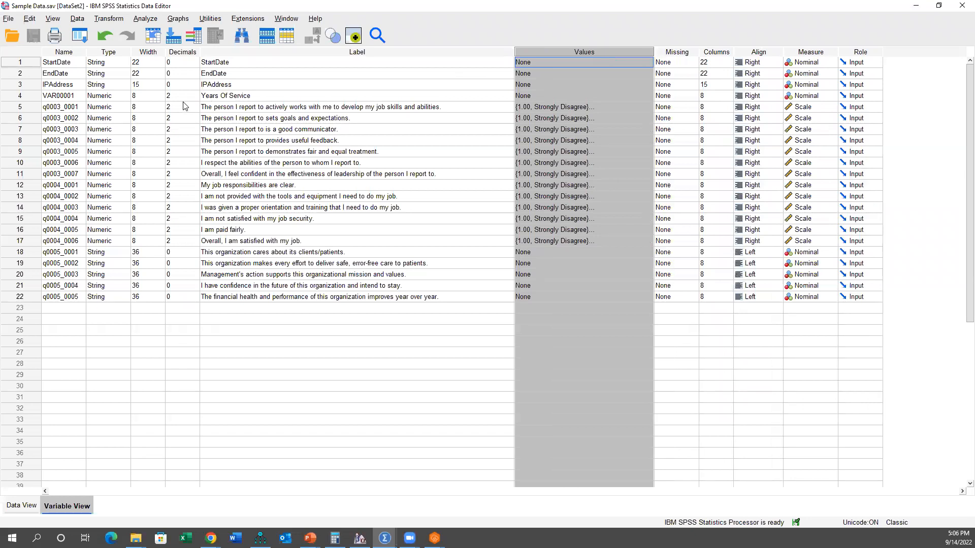
Step: Examine how the data sheet lays out the date columns, VAR00001 through q0004_0001, and the rows of cases 2 and 3
left_click(23, 62)
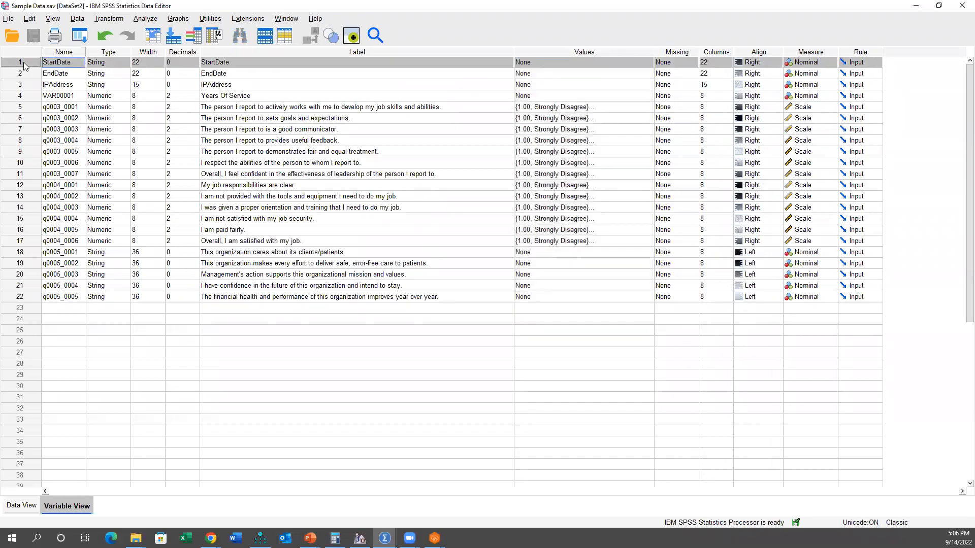
key("ctrl+t")
left_click_drag(128, 75, 182, 76)
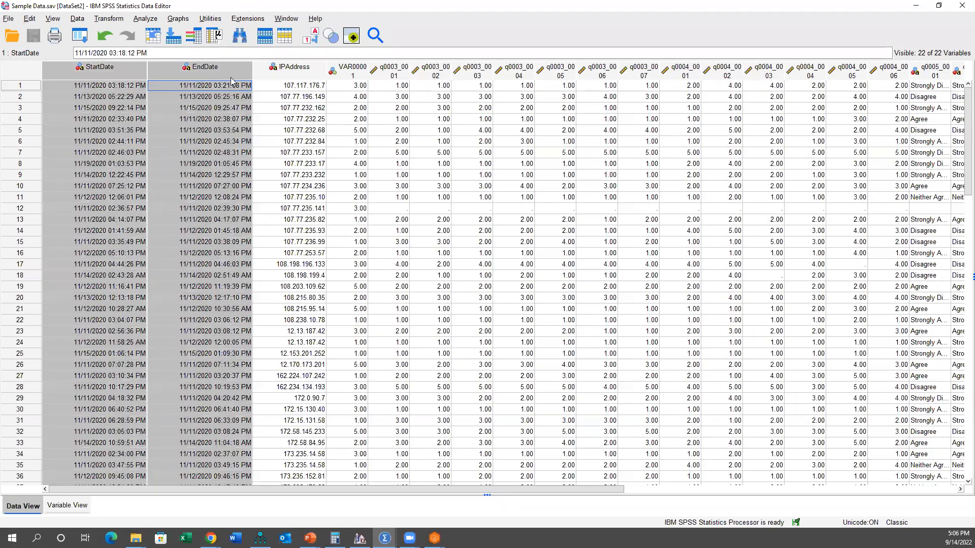
left_click(358, 71)
left_click_drag(383, 81, 701, 74)
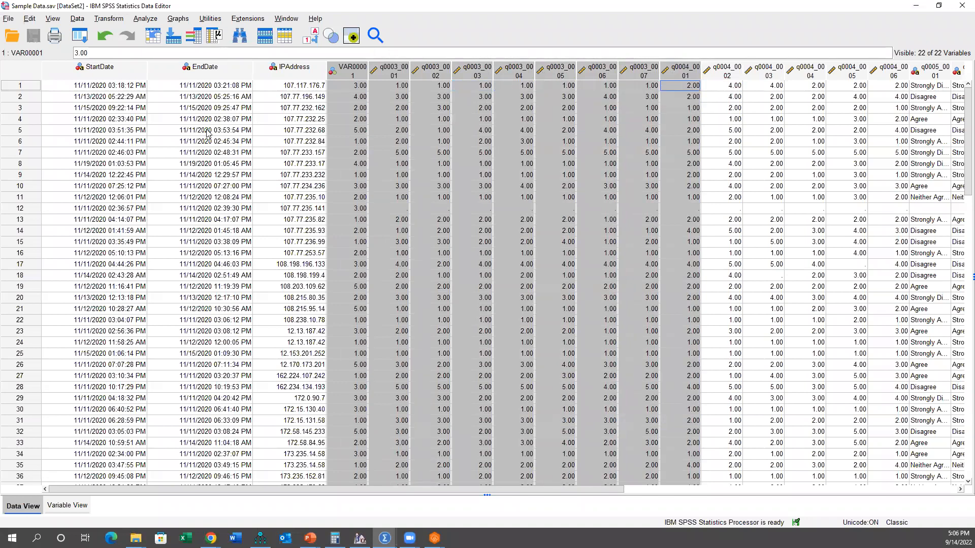
left_click(21, 96)
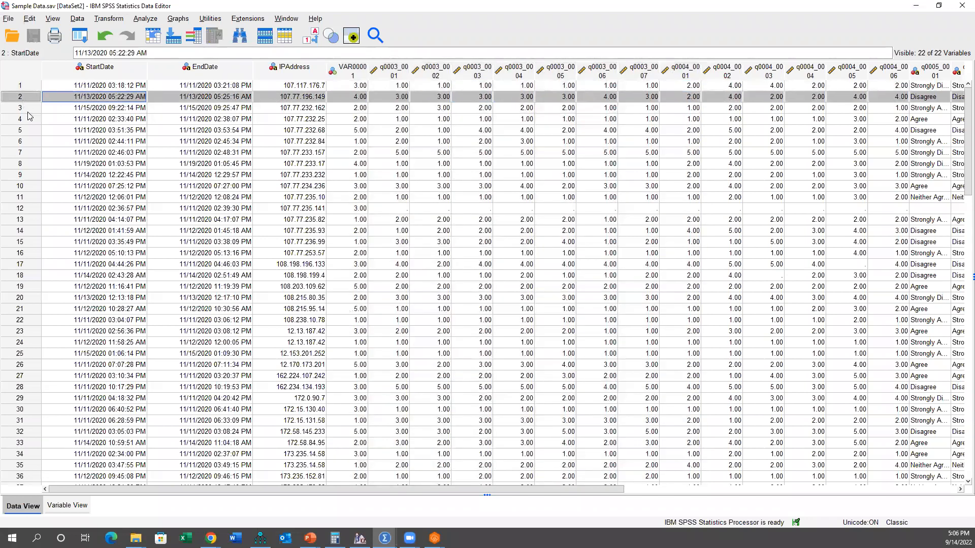
left_click(24, 112)
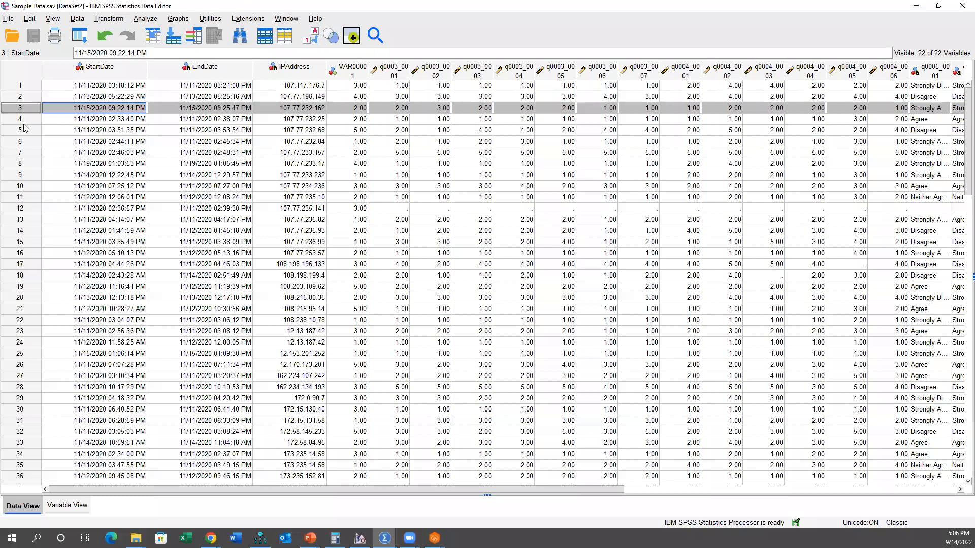
Step: Review the variable definitions, comparing the names and labels of VAR00001 and the survey items q0003_0001 through q0005_0005
left_click(53, 507)
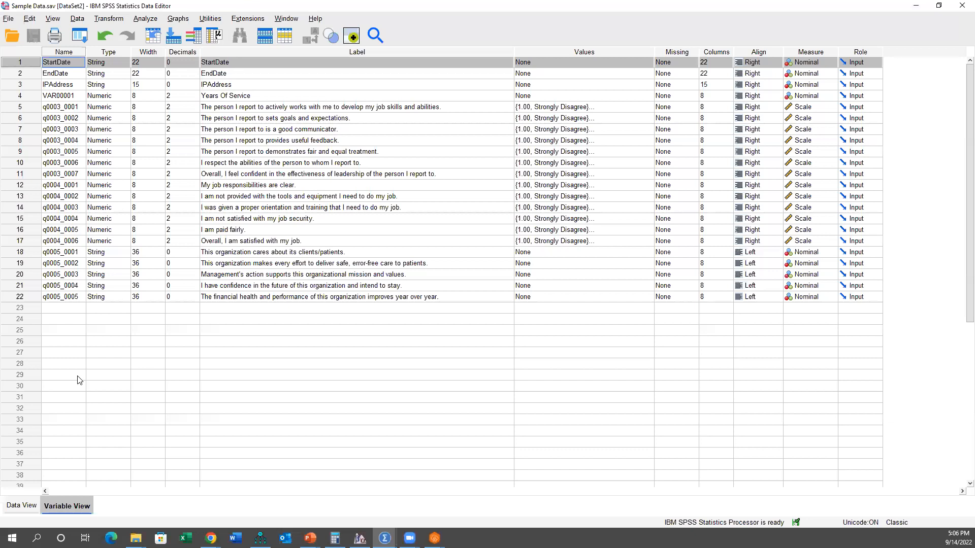
left_click(74, 97)
left_click(253, 97)
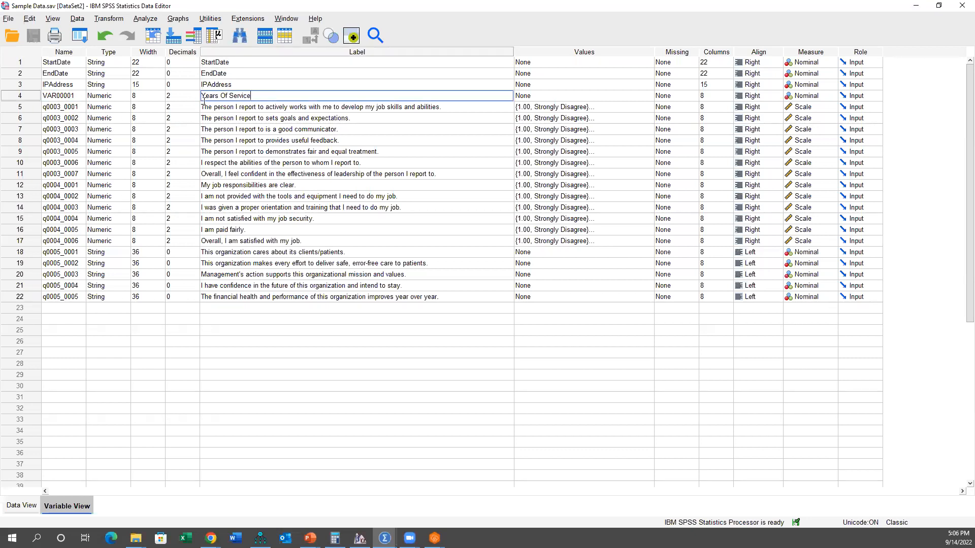
left_click(76, 109)
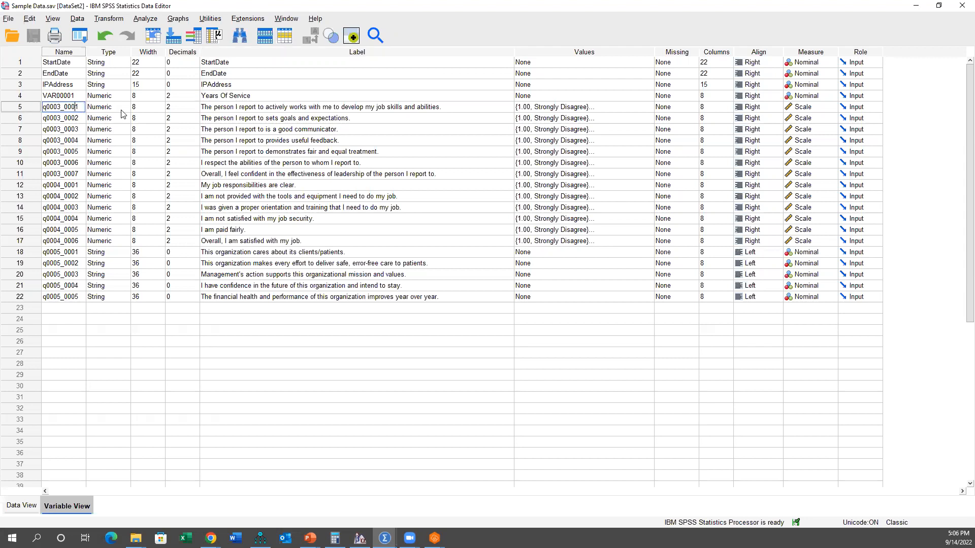
left_click(227, 109)
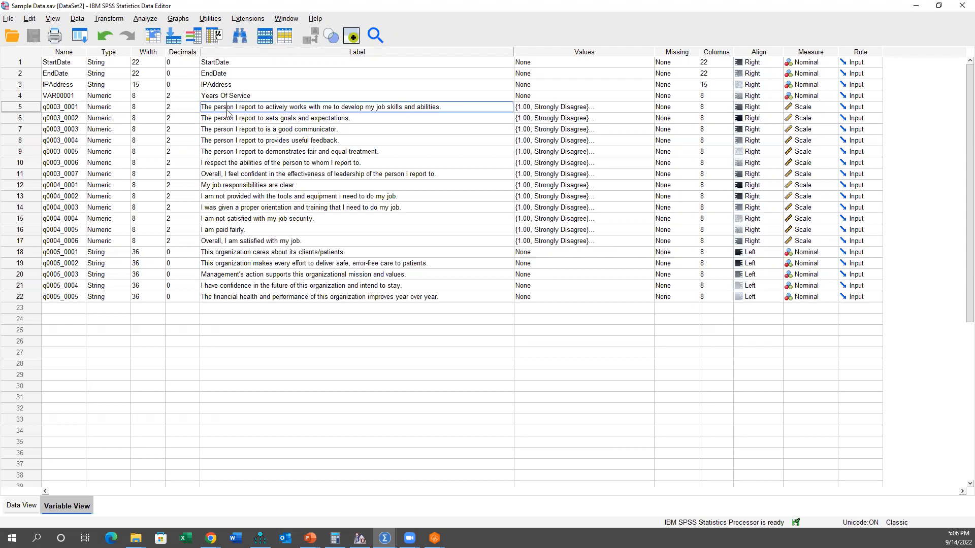
left_click(239, 163, "shift")
left_click(241, 174, "shift")
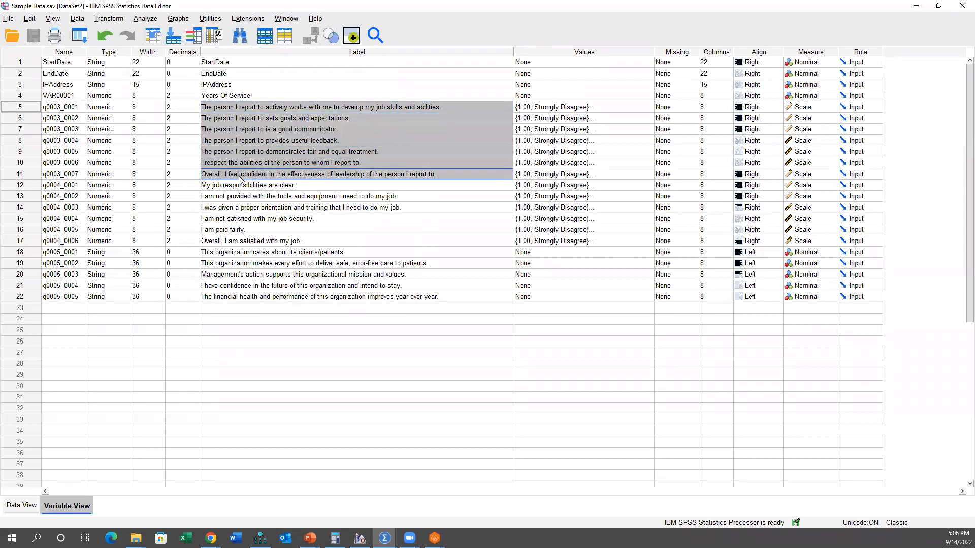
left_click_drag(240, 184, 237, 296)
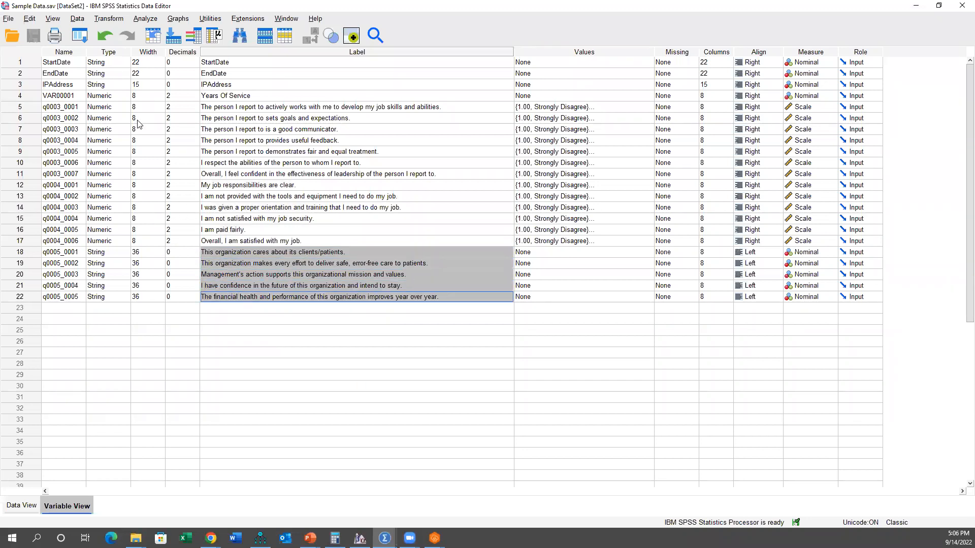
left_click_drag(80, 108, 71, 298)
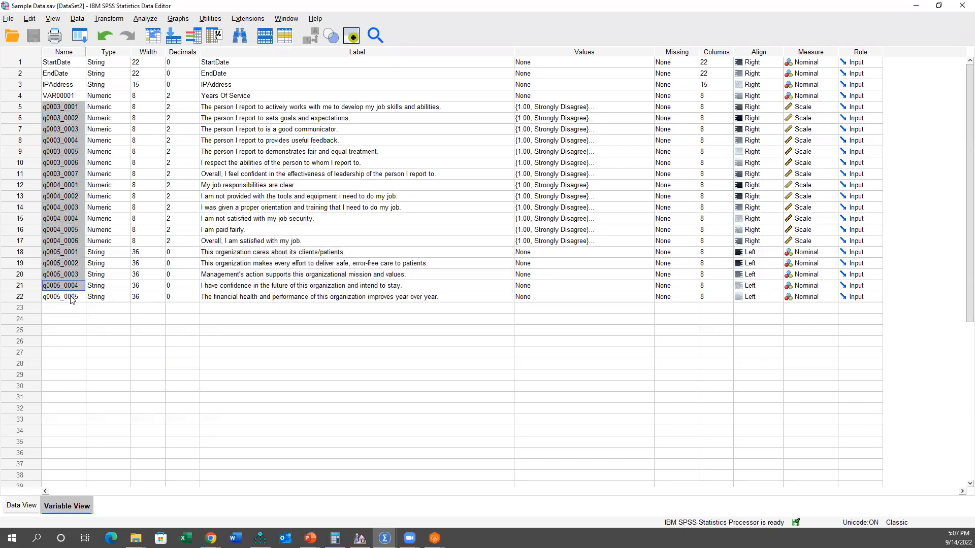
left_click_drag(64, 109, 66, 295)
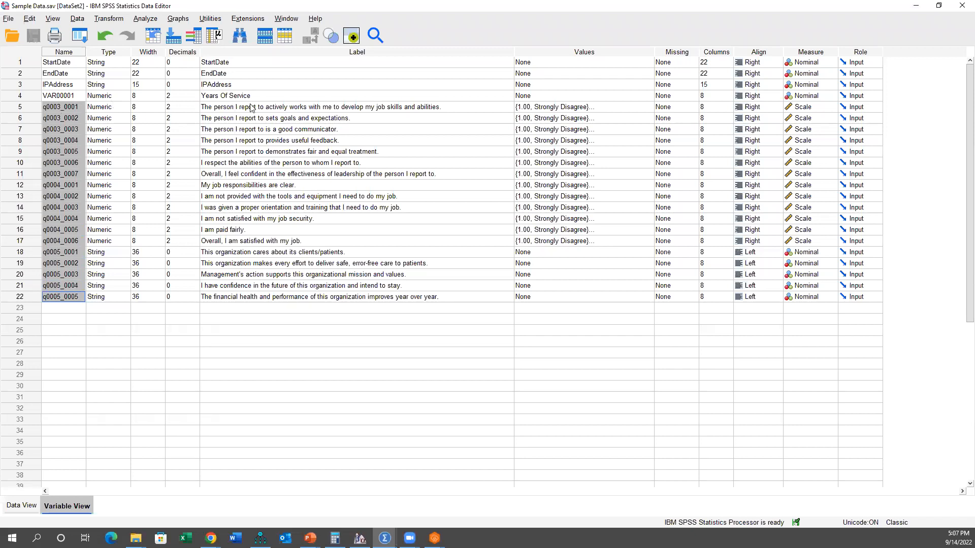
left_click_drag(255, 109, 262, 297)
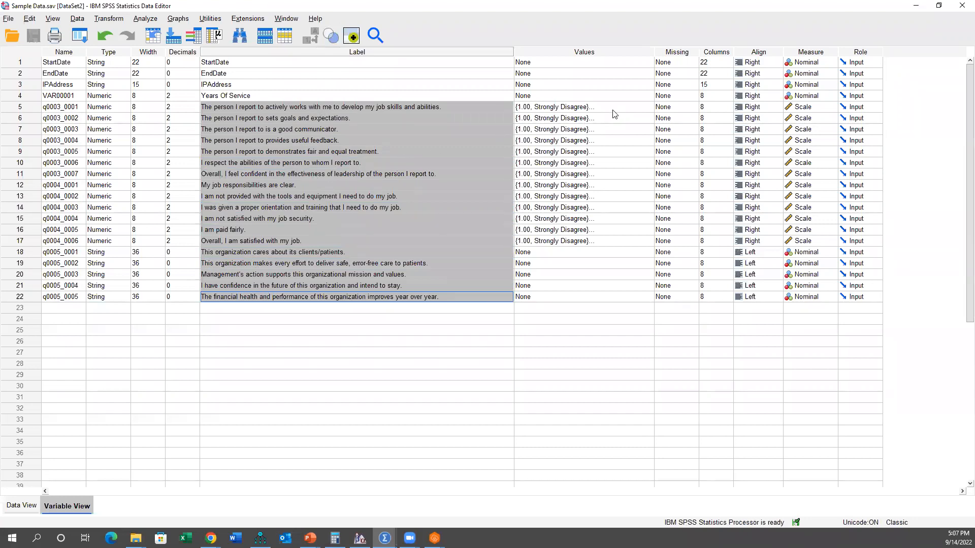
Step: Check the value labels defined for q0003_0001 and close them without making changes
left_click_drag(625, 109, 624, 242)
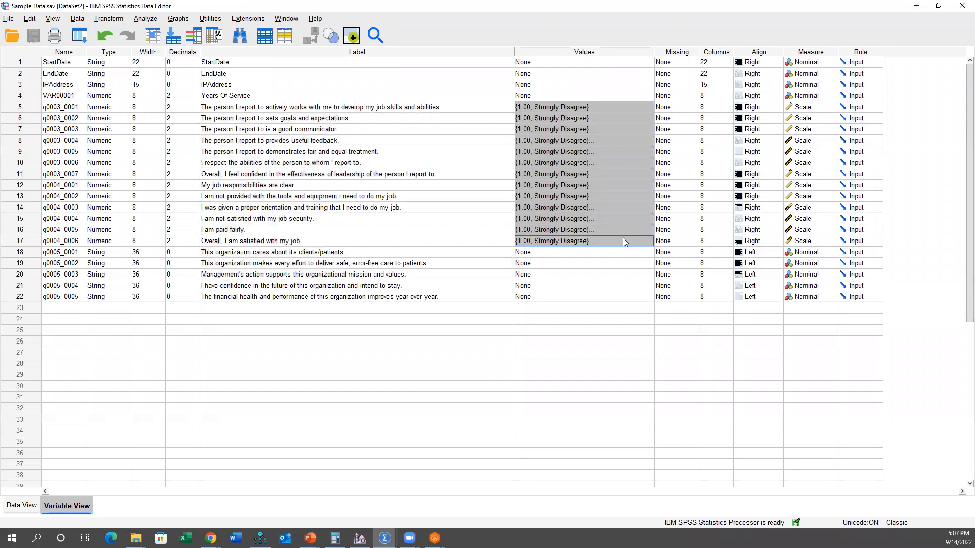
left_click(589, 53)
left_click(644, 106)
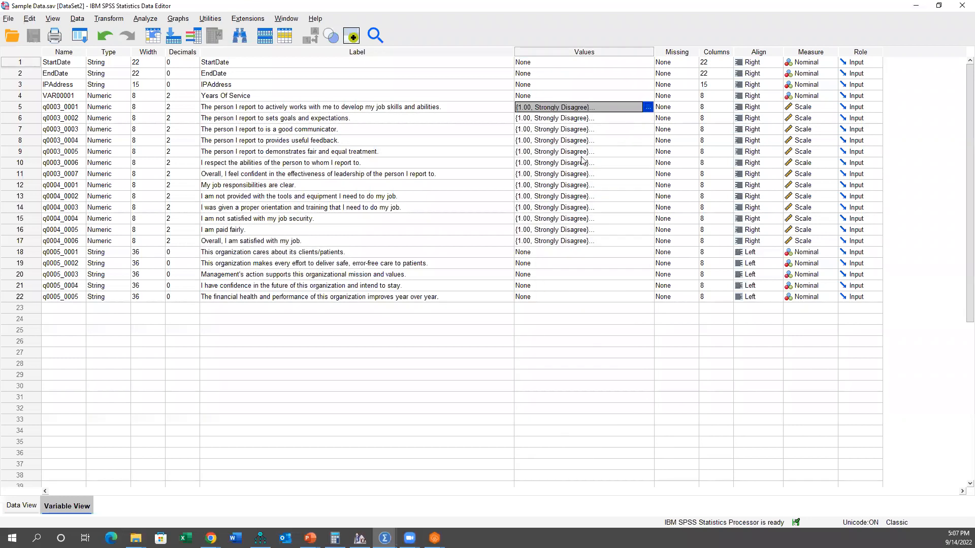
left_click(649, 107)
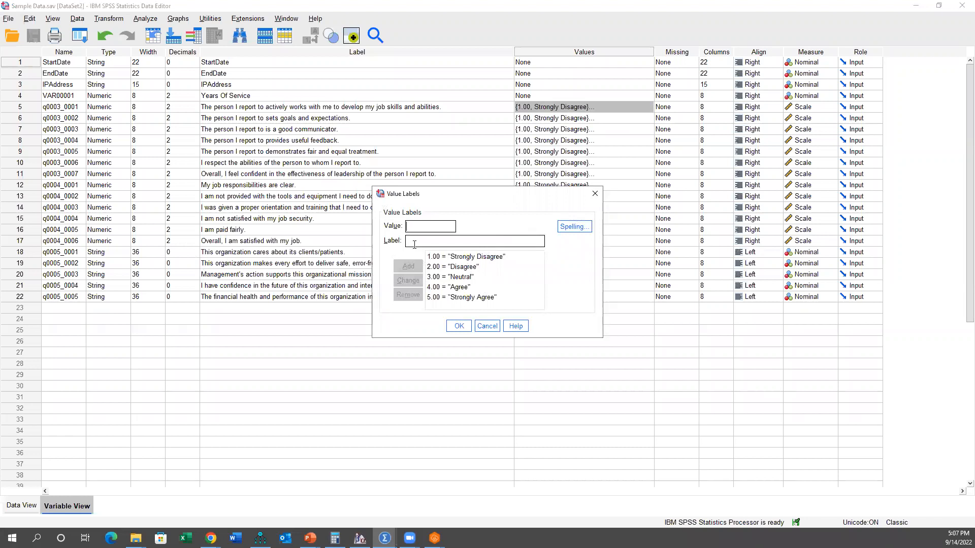
left_click(483, 326)
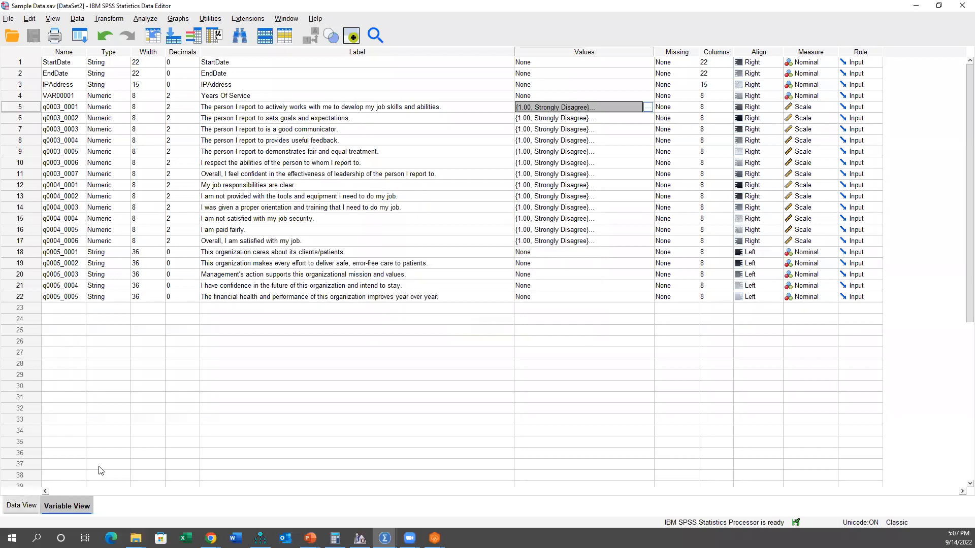
Step: Inspect the case data for missing responses in case 12 across q0003_0001 to q0005_0005
key("ctrl+t")
scroll(355, 477, "right", 6)
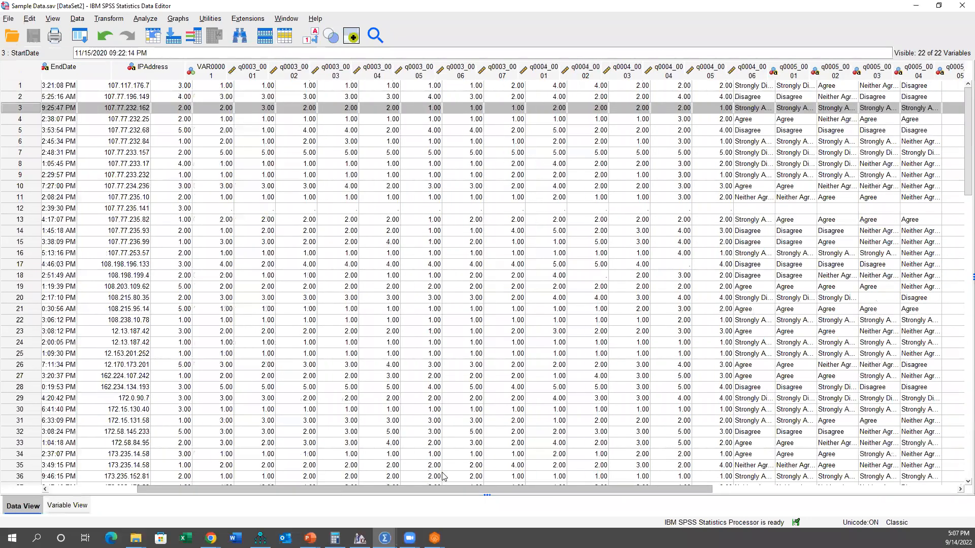
scroll(258, 474, "left", 7)
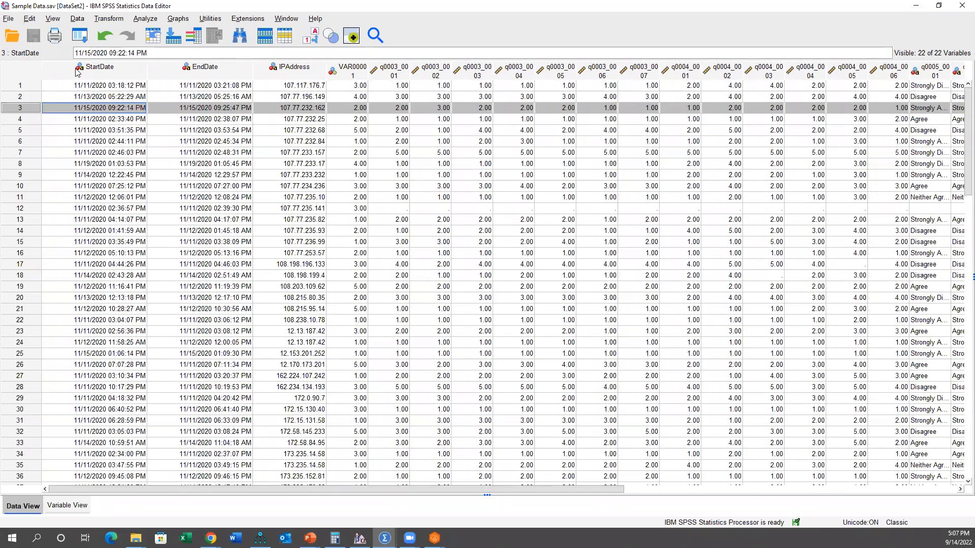
mouse_move(76, 72)
left_click_drag(309, 489, 338, 488)
left_click_drag(339, 210, 426, 210)
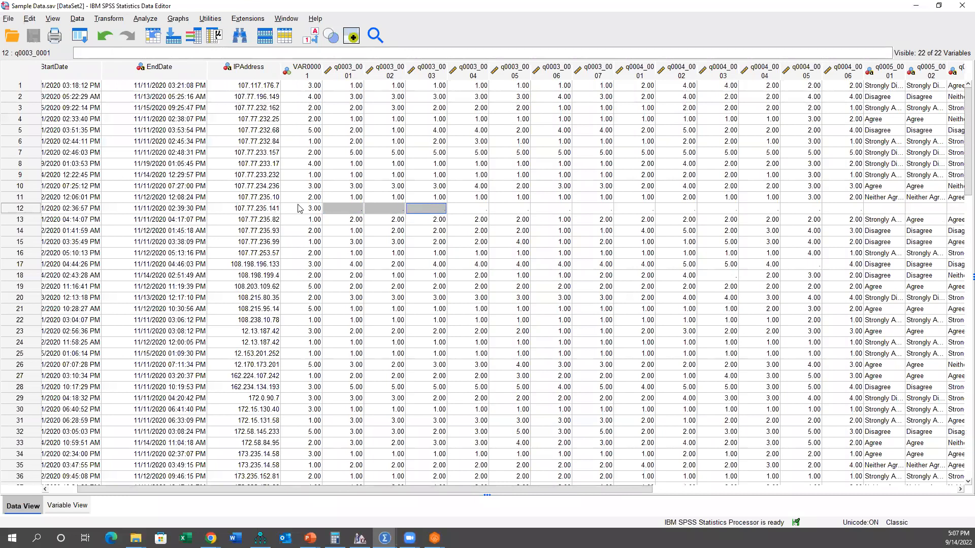
left_click_drag(348, 211, 906, 212)
left_click_drag(241, 217, 461, 213)
left_click_drag(621, 211, 909, 212)
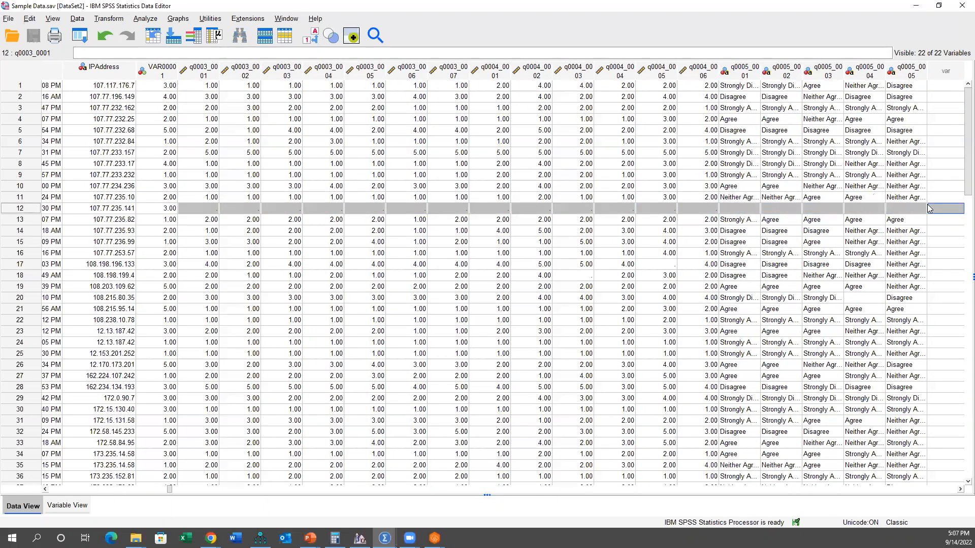
left_click(165, 213)
left_click_drag(195, 211, 895, 205)
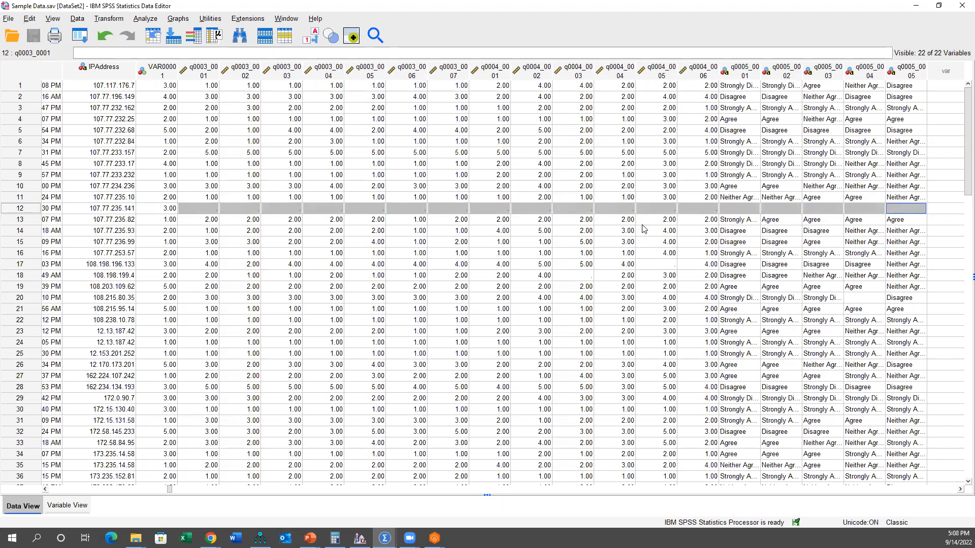
Step: Look through the remaining cases for blank survey responses, including cases 60 and 61, and return to the first case
scroll(643, 227, "down", 8)
scroll(643, 227, "down", 5)
left_click_drag(207, 312, 902, 321)
scroll(873, 312, "down", 4)
scroll(873, 312, "up", 9)
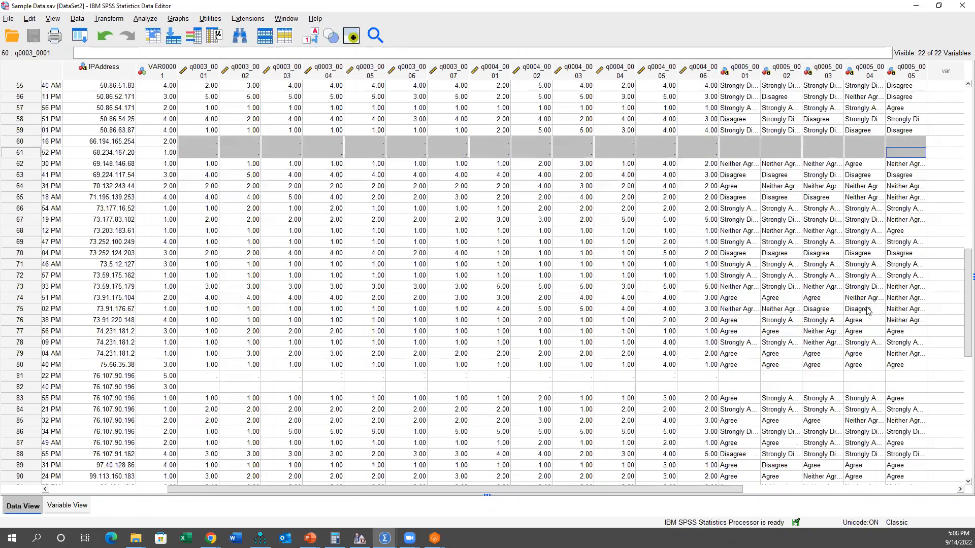
scroll(856, 300, "up", 6)
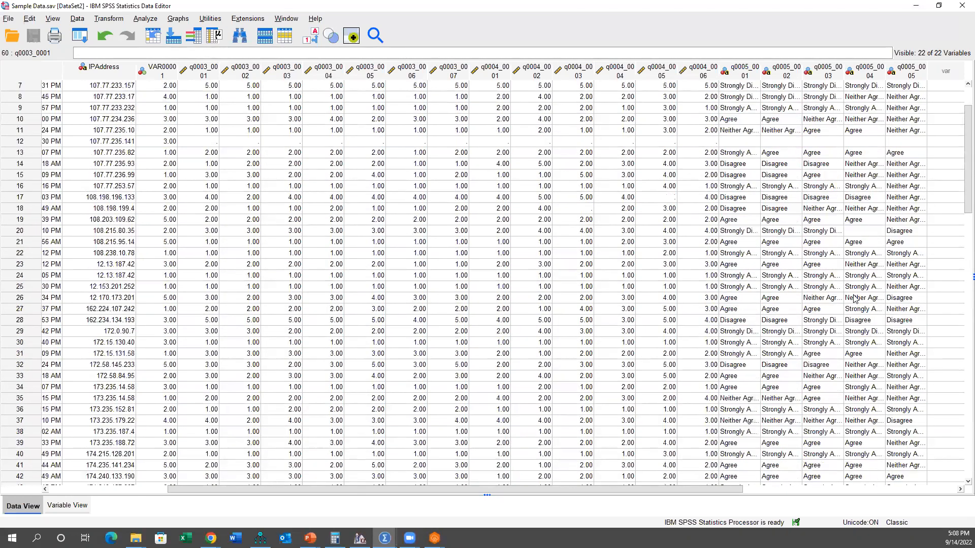
scroll(856, 300, "up", 2)
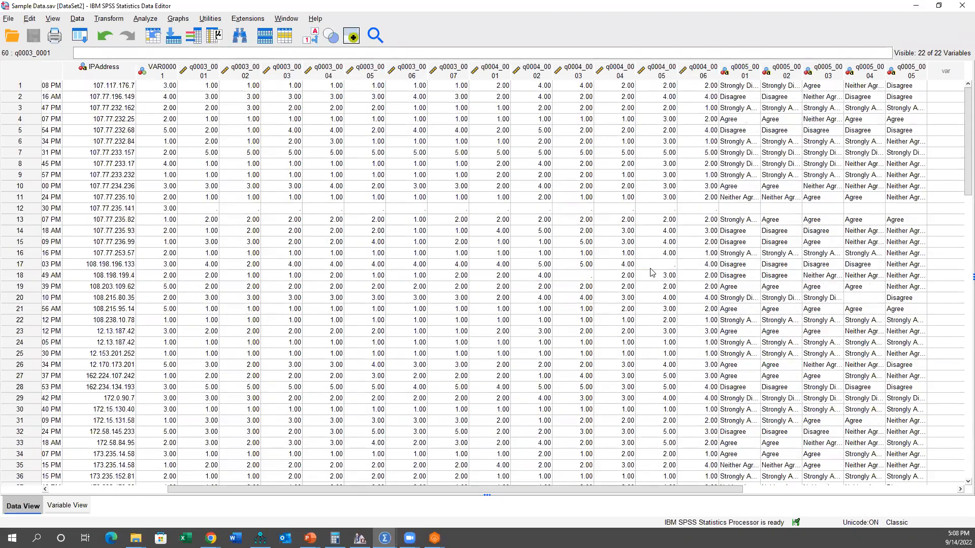
Step: Inspect the isolated missing values at case 18's q0004_0003 and case 17's q0004_0005
left_click(582, 277)
left_click(657, 264)
left_click_drag(166, 267, 705, 265)
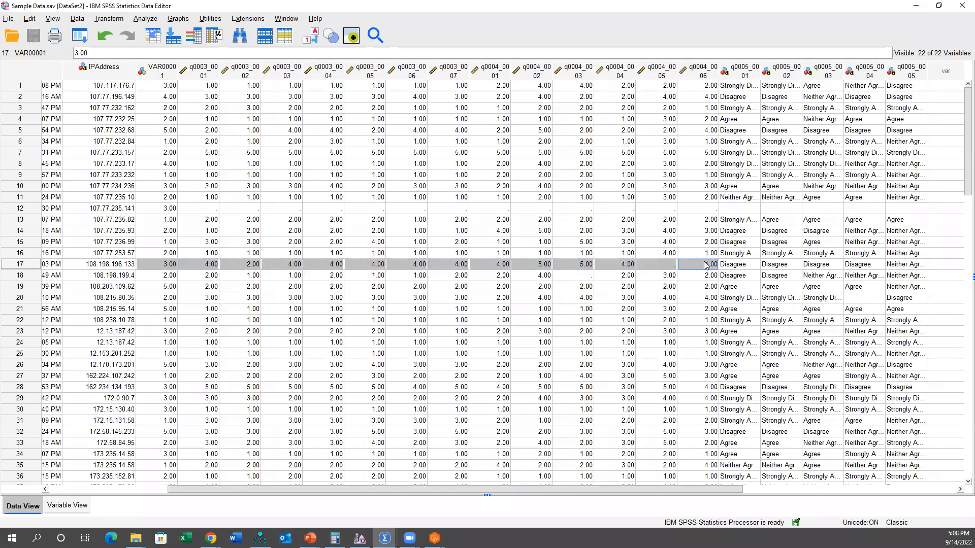
left_click(668, 265)
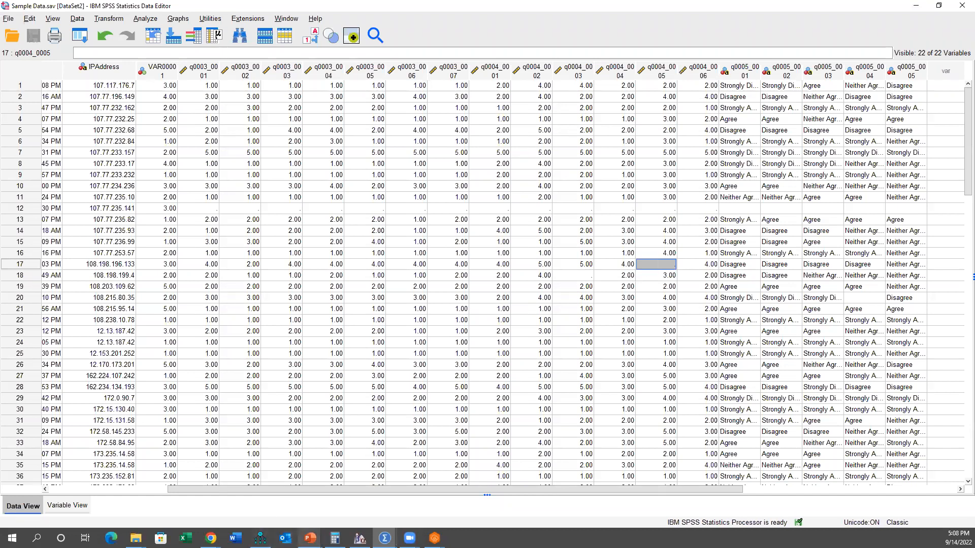
Step: Check the StartDate variable and find the last case in the data sheet
mouse_move(310, 538)
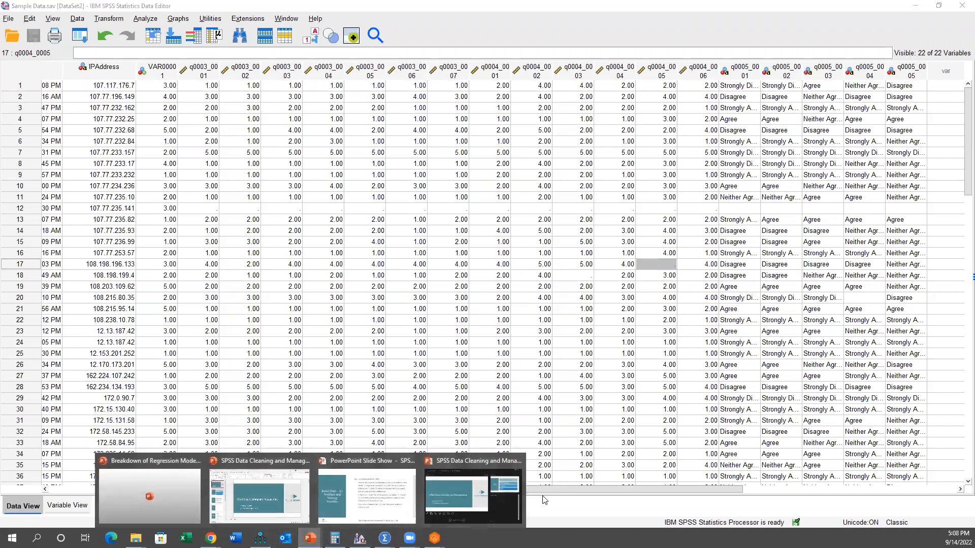
scroll(84, 319, "left", 3)
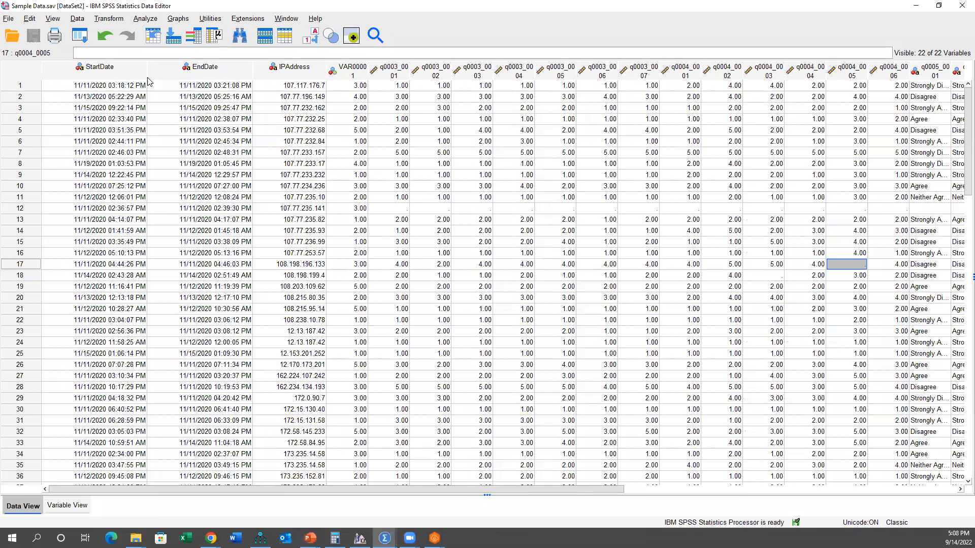
left_click(103, 70)
double_click(102, 70)
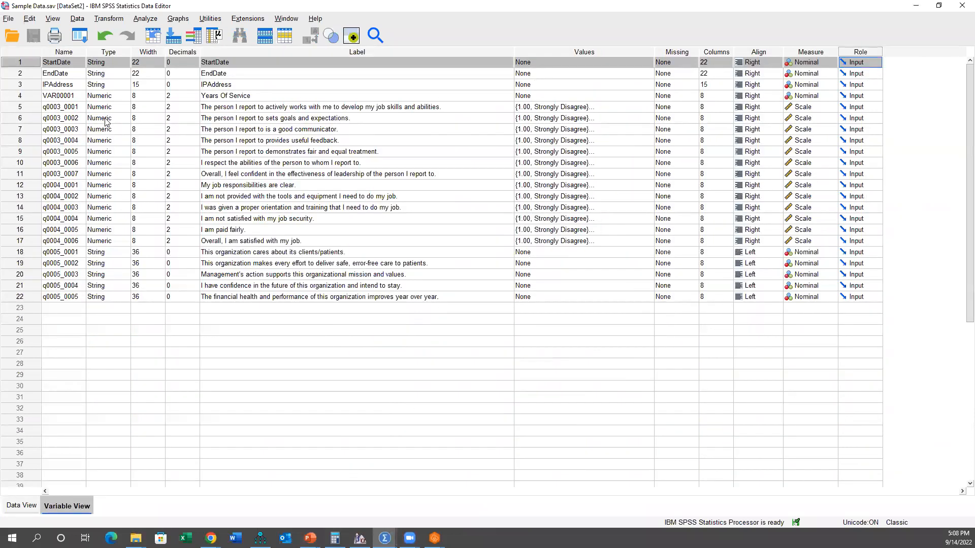
double_click(38, 63)
scroll(184, 197, "down", 1)
scroll(183, 197, "down", 16)
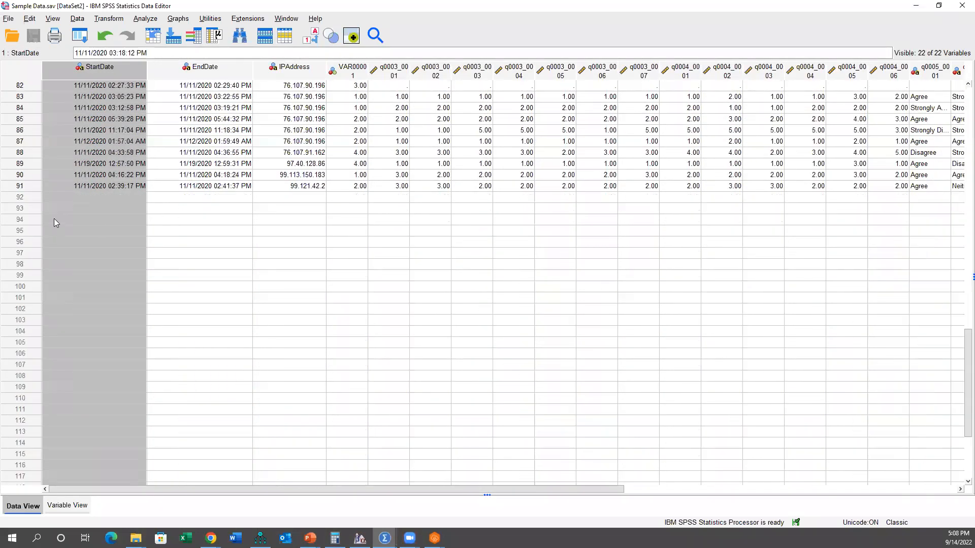
left_click(35, 187)
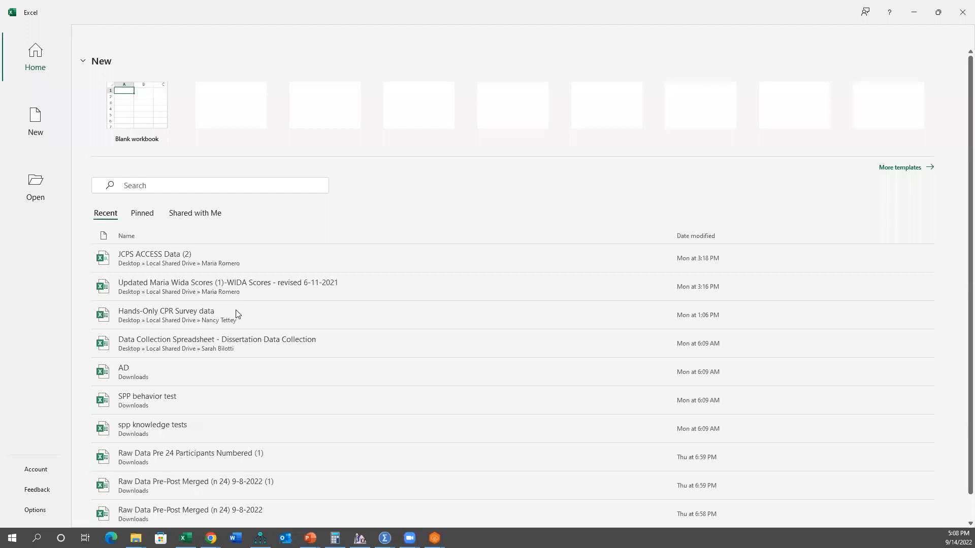
Step: In a blank Excel workbook, fill A1:A91 with the number series 1 to 91 and copy the range
left_click(138, 130)
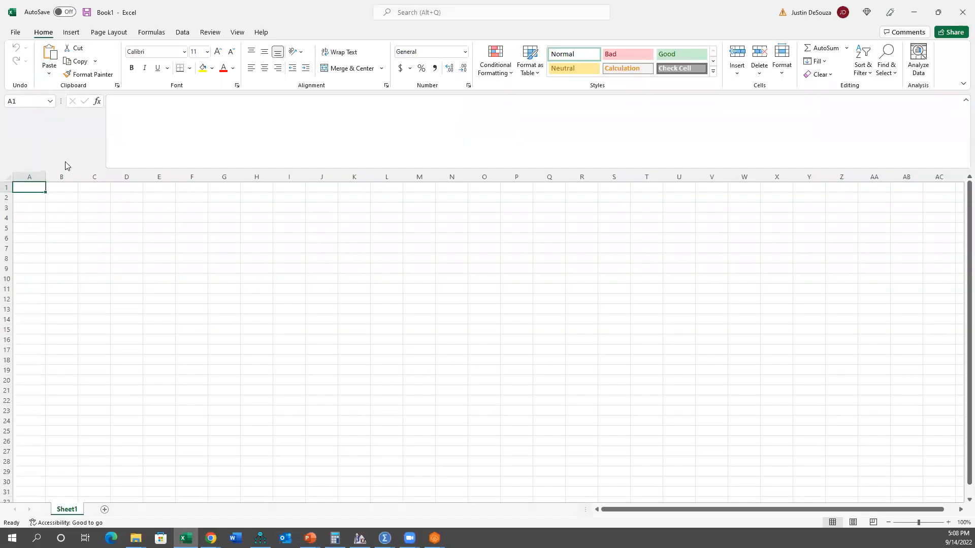
type("1")
key("Return")
type("2")
key("Return")
type("3")
key("Return")
left_click_drag(38, 188, 12, 404)
key("ctrl+c")
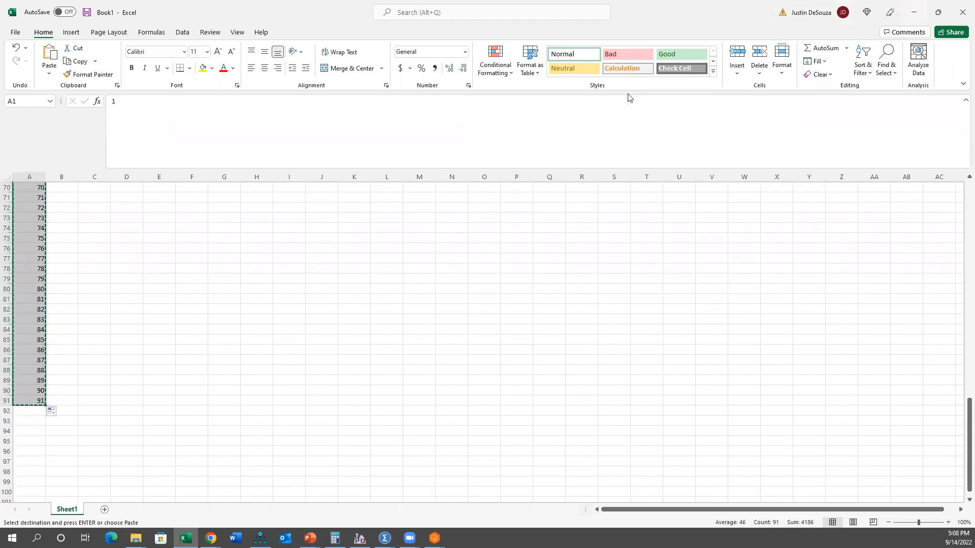
Step: In SPSS, add an ID variable before StartDate and fill it with the copied numbers 1 to 91
key("alt+Tab")
scroll(88, 90, "up", 20)
scroll(88, 90, "up", 6)
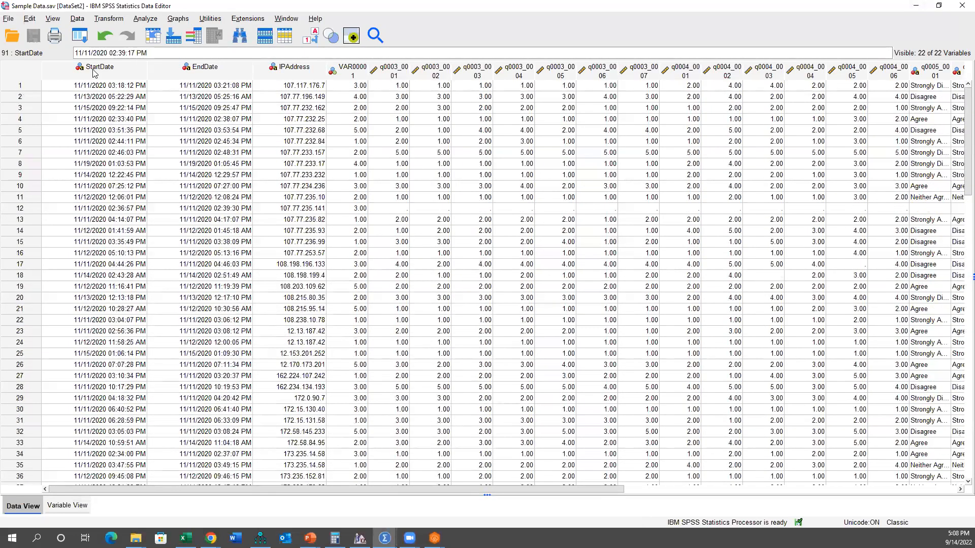
left_click(97, 69)
right_click(93, 72)
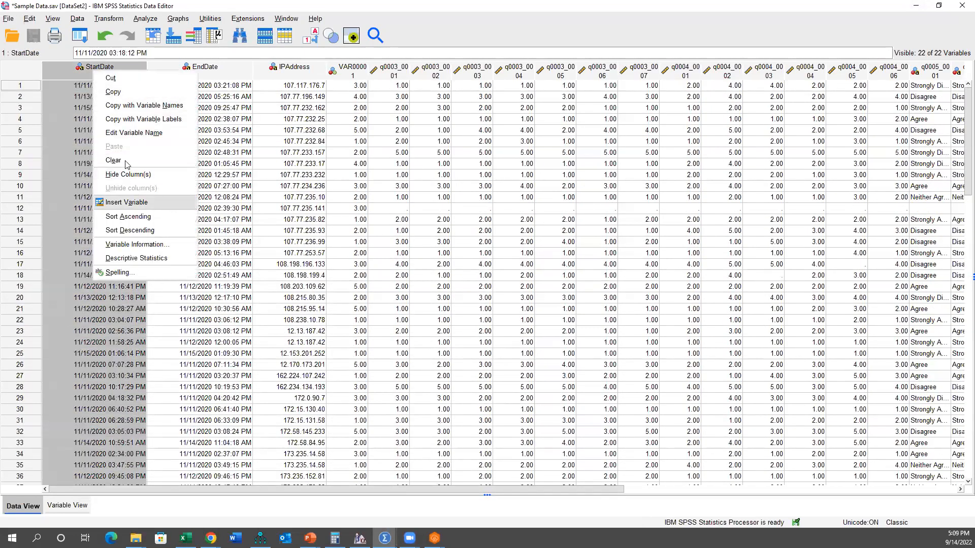
left_click(127, 201)
key("ctrl+v")
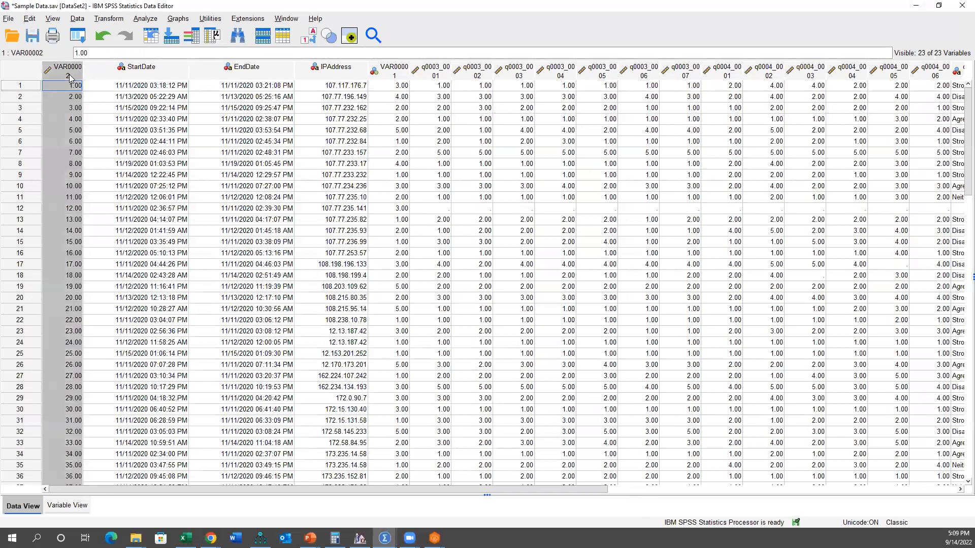
double_click(69, 72)
type("ID")
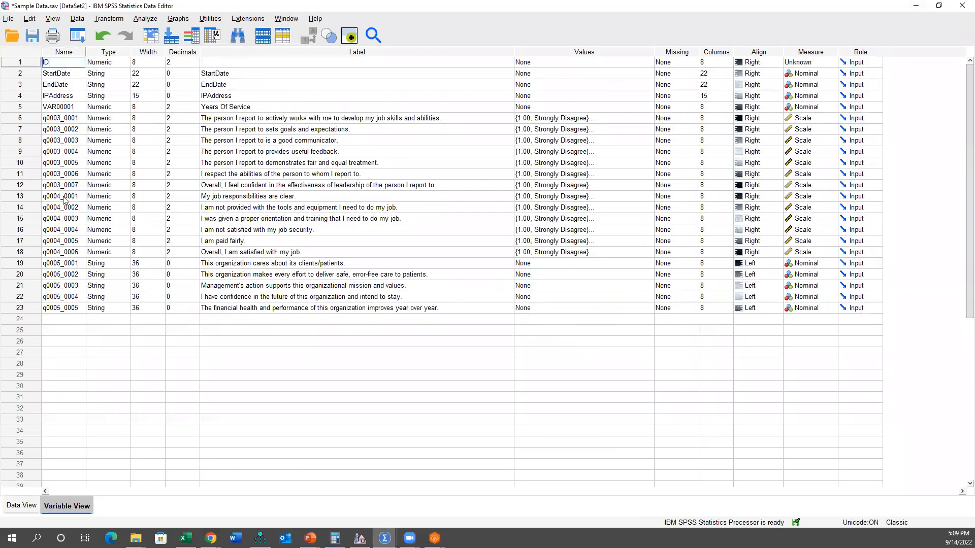
Step: Switch to the Excel workbook and fill C1:C7 with the series LeaderEffectiveness1 to LeaderEffectiveness7
left_click(186, 539)
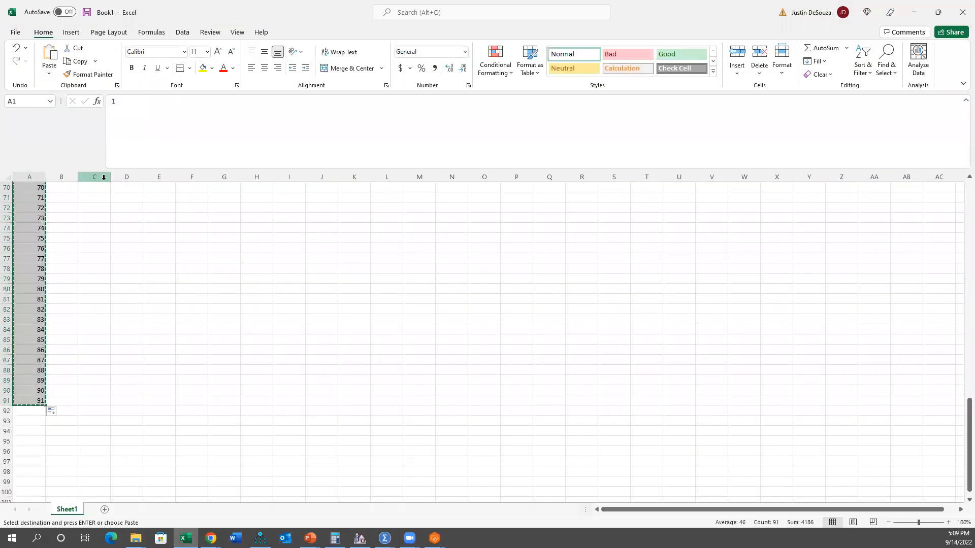
scroll(109, 187, "up", 20)
left_click(106, 189)
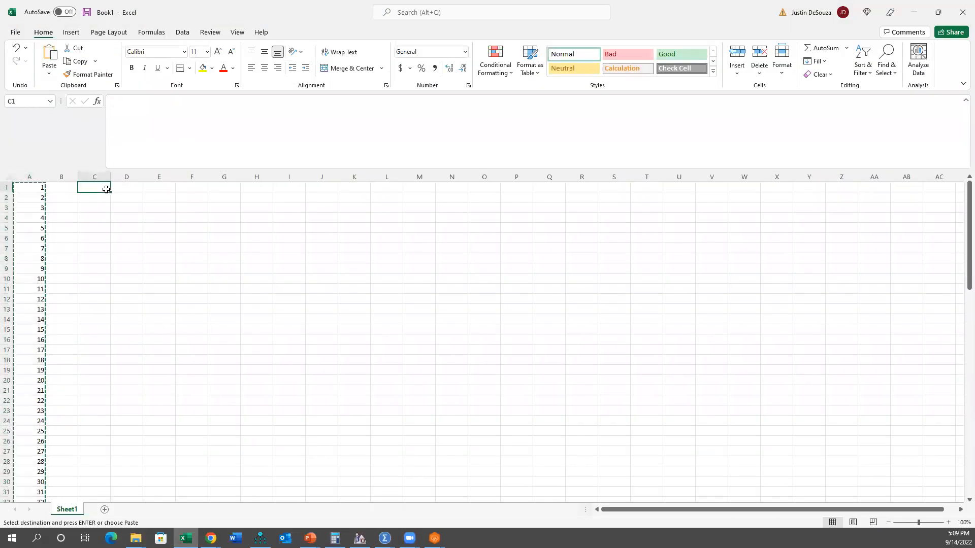
type("LeaderEf")
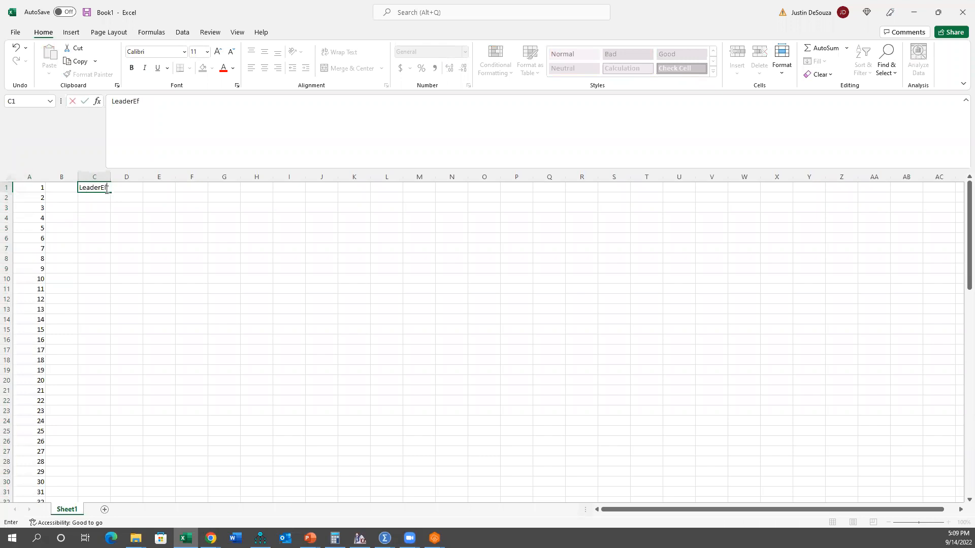
type("fectiveness1")
key("Return")
type("Leaders")
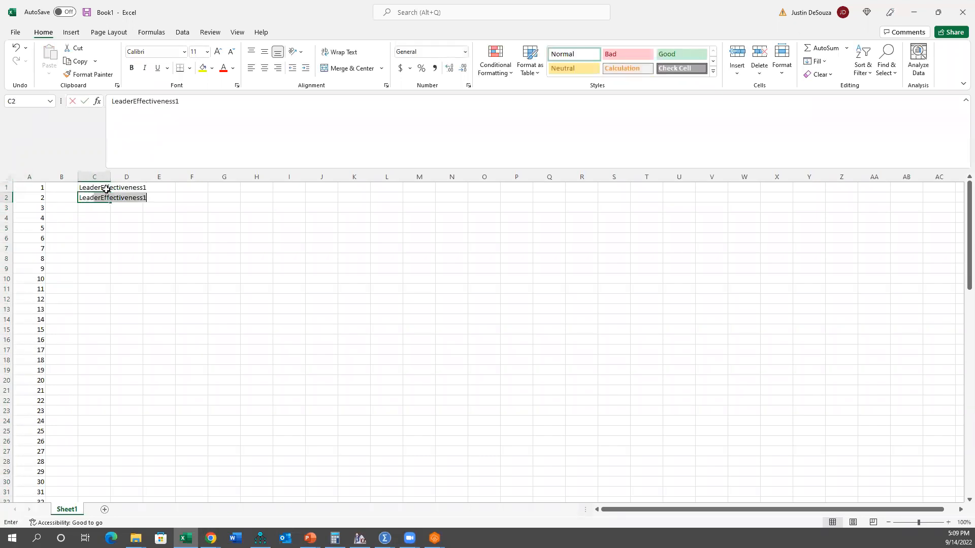
type("Effectiveness2")
key("Return")
left_click(197, 188)
left_click_drag(103, 189, 116, 257)
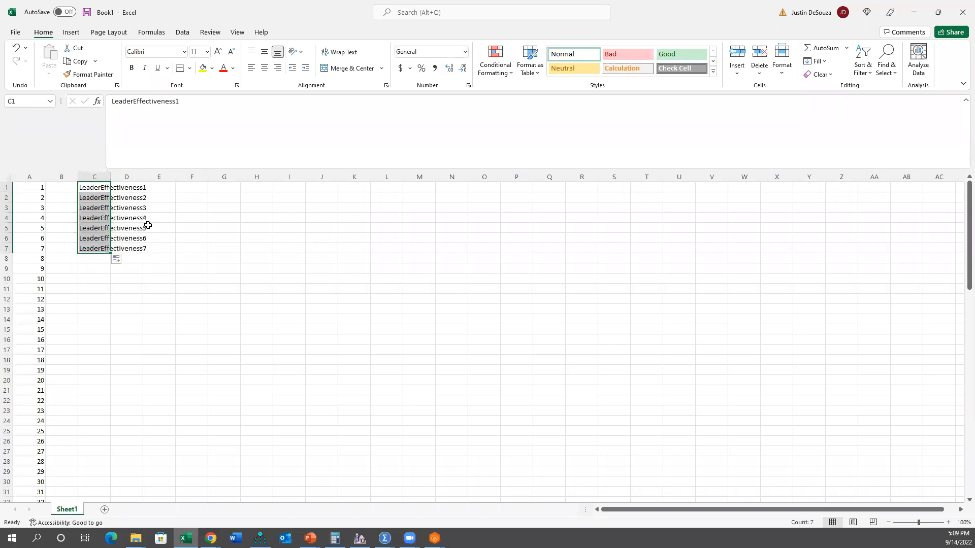
Step: Fill F1:F6 with the series JobSatisfaction1 to JobSatisfaction6
left_click(189, 189)
type("JobSatisfaction1")
key("Return")
type("JobsSa")
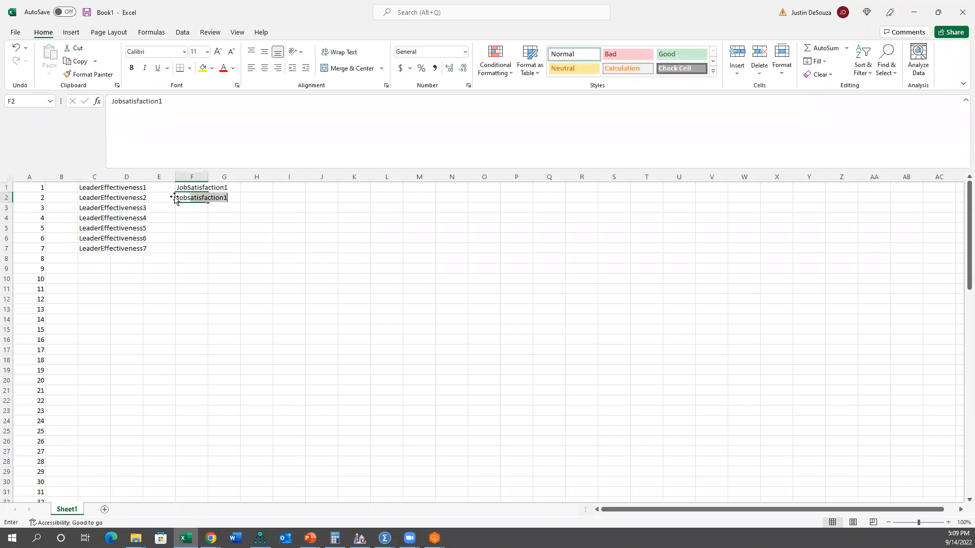
type("atisfaction2")
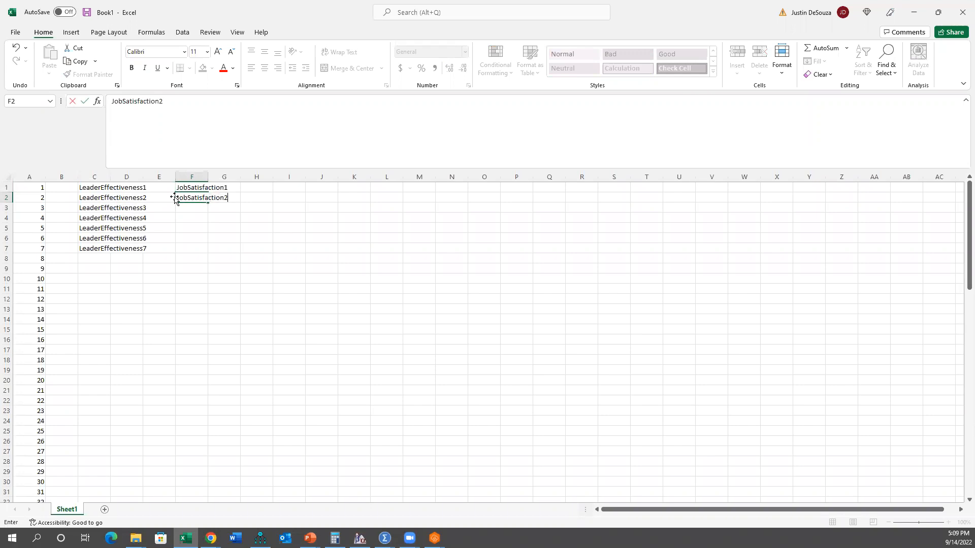
key("Return")
left_click_drag(183, 187, 207, 241)
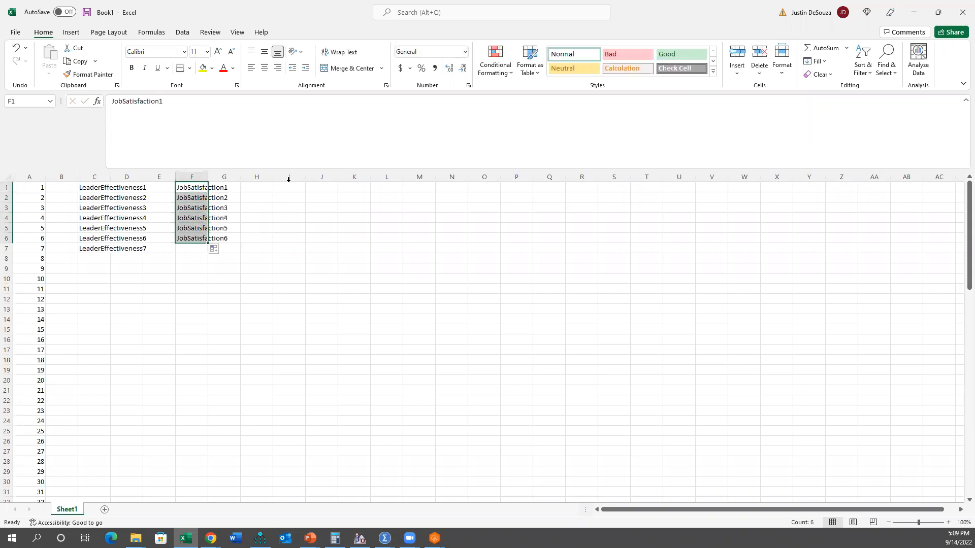
Step: Fill I1:I5 with the series OrganizationalPerformance1 to OrganizationalPerformance5
left_click(274, 190)
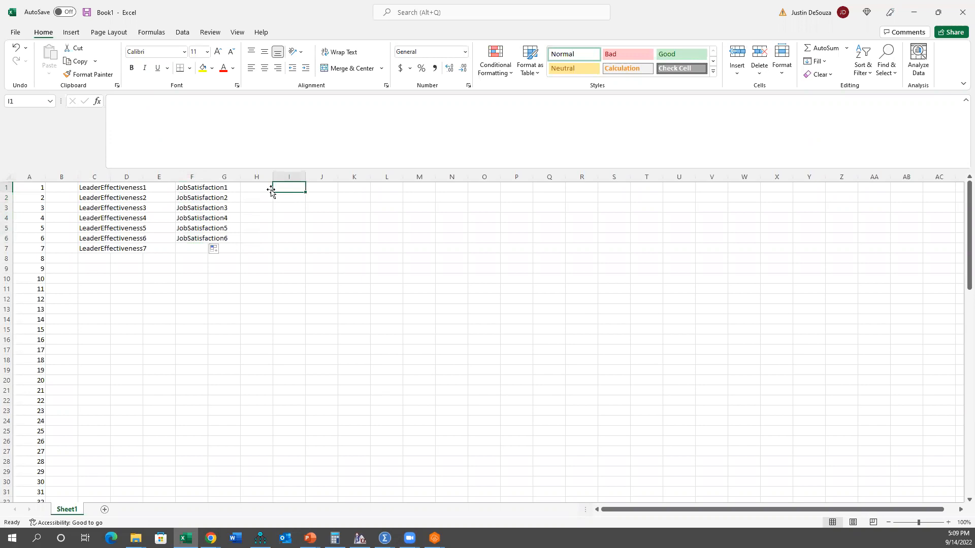
type("OrganizationalPerf")
type("ormanc")
type("e2")
key("BackSpace")
type("1")
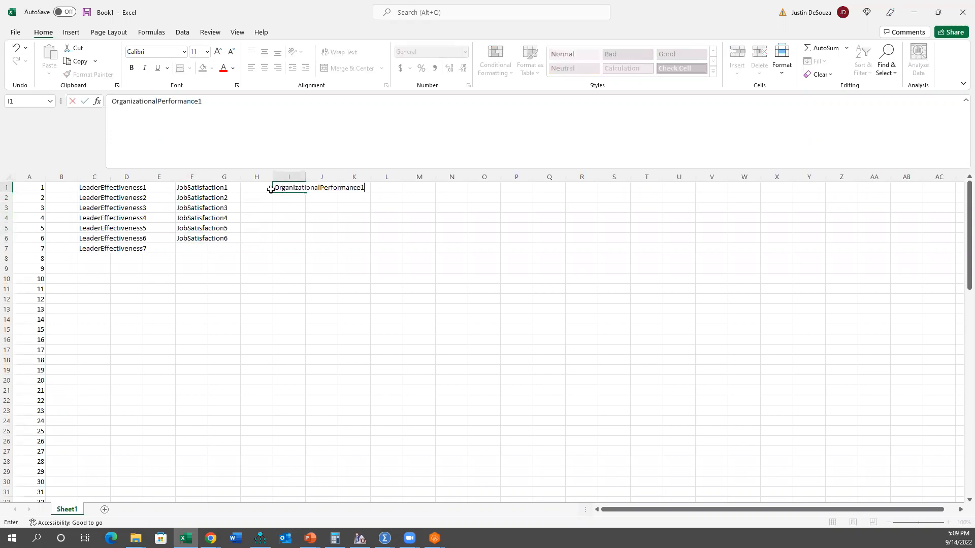
key("Return")
type("Organizationl")
key("BackSpace")
type("alPerformance")
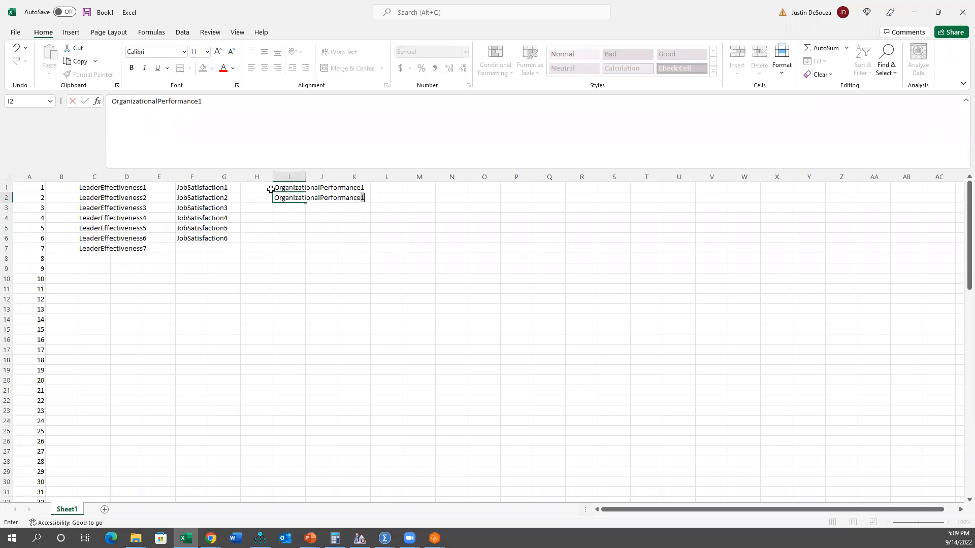
type("2")
key("Return")
left_click_drag(274, 189, 304, 233)
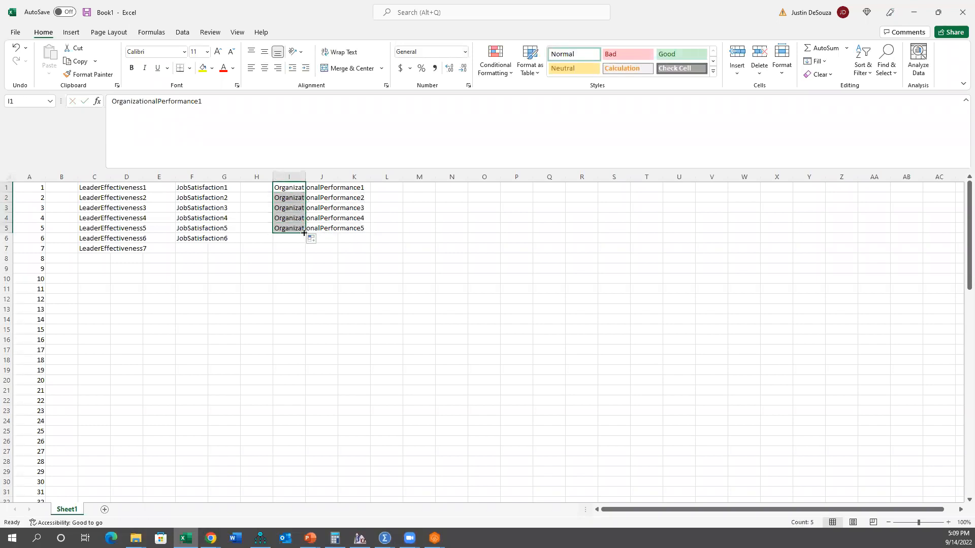
Step: Place Excel and SPSS side by side and rename variables q0003_0001 to q0003_0007 with the copied LeaderEffectiveness names
key("super+Left")
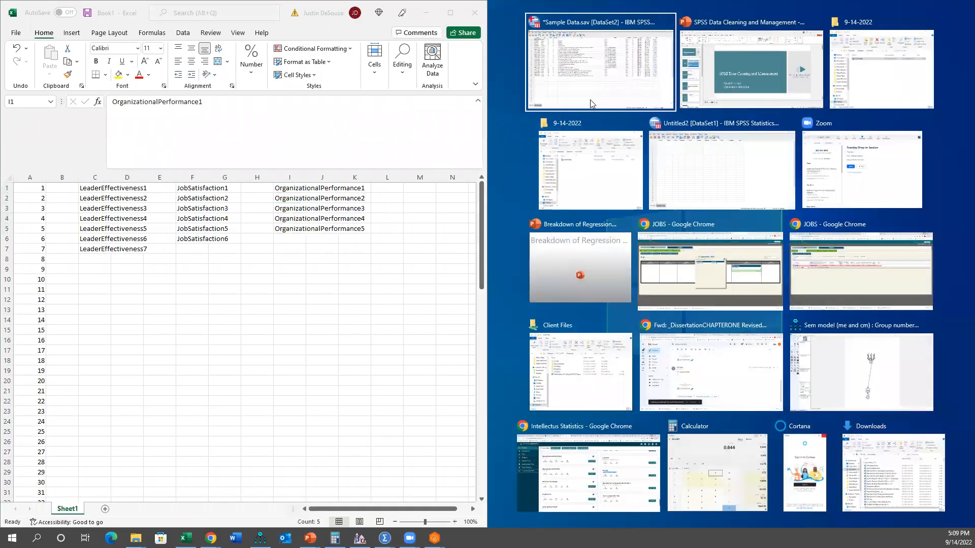
left_click(589, 97)
left_click(139, 195)
left_click_drag(90, 189, 92, 250)
key("ctrl+c")
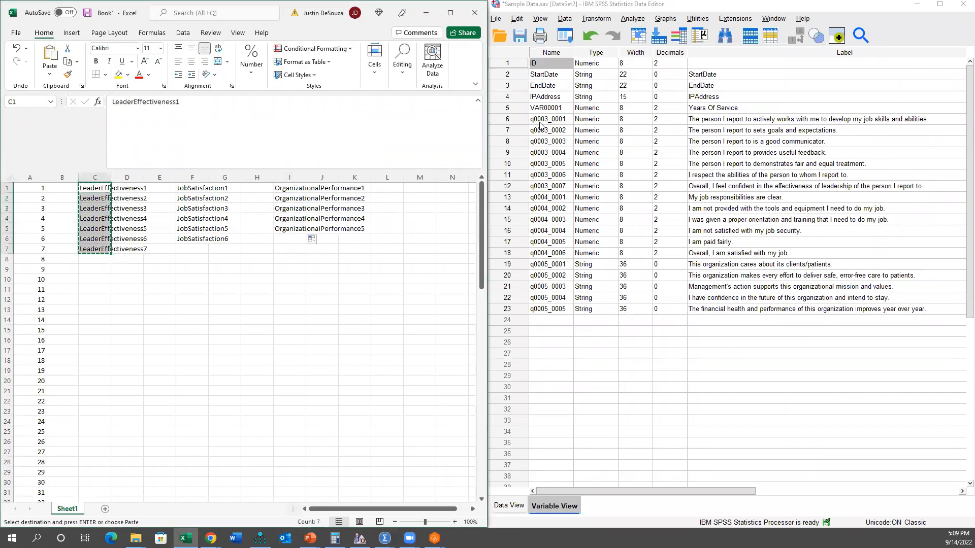
left_click(544, 121)
left_click_drag(543, 138, 554, 189)
key("ctrl+v")
Step: Replace the names of variables q0004_0001 to q0004_0006 with the JobSatisfaction names copied from Excel
left_click_drag(193, 189, 200, 236)
key("ctrl+c")
left_click_drag(548, 197, 549, 252)
key("ctrl+v")
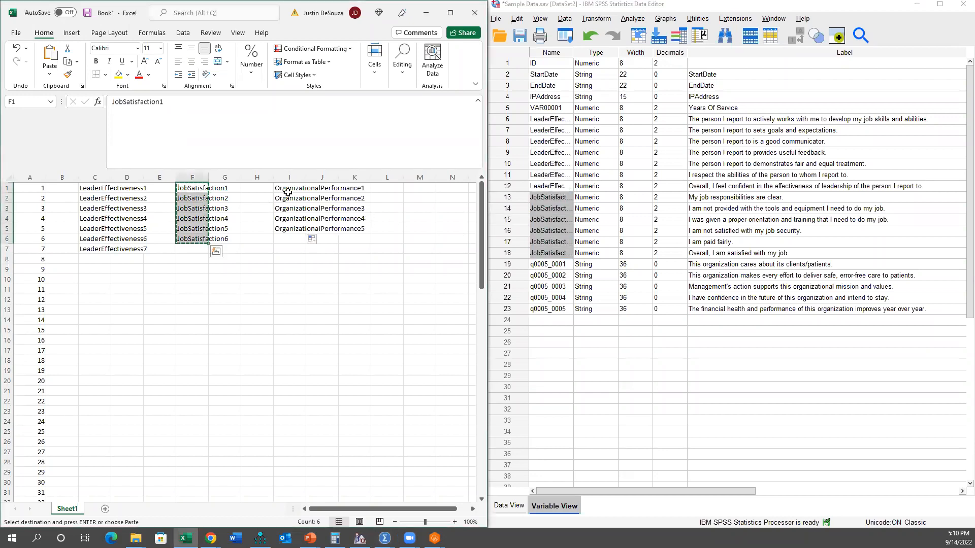
Step: Replace the names of variables q0005_0001 to q0005_0005 with the OrganizationalPerformance names copied from Excel
left_click(290, 197)
left_click_drag(291, 189, 289, 228)
key("ctrl+c")
left_click_drag(547, 264, 553, 309)
key("ctrl+v")
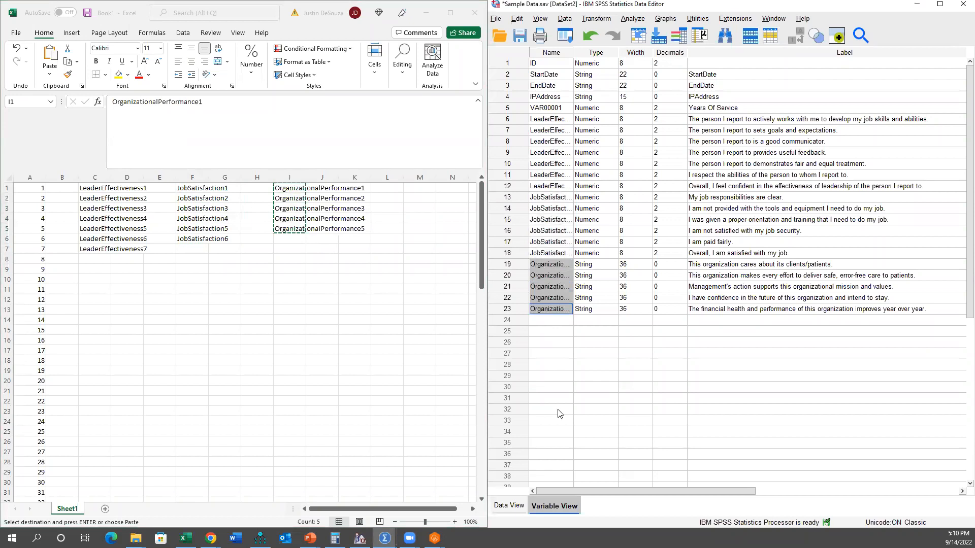
Step: Show the data sheet in a maximized SPSS window and compare the LeaderEffectiveness, JobSatisfaction and OrganizationalPerformance responses
key("ctrl+t")
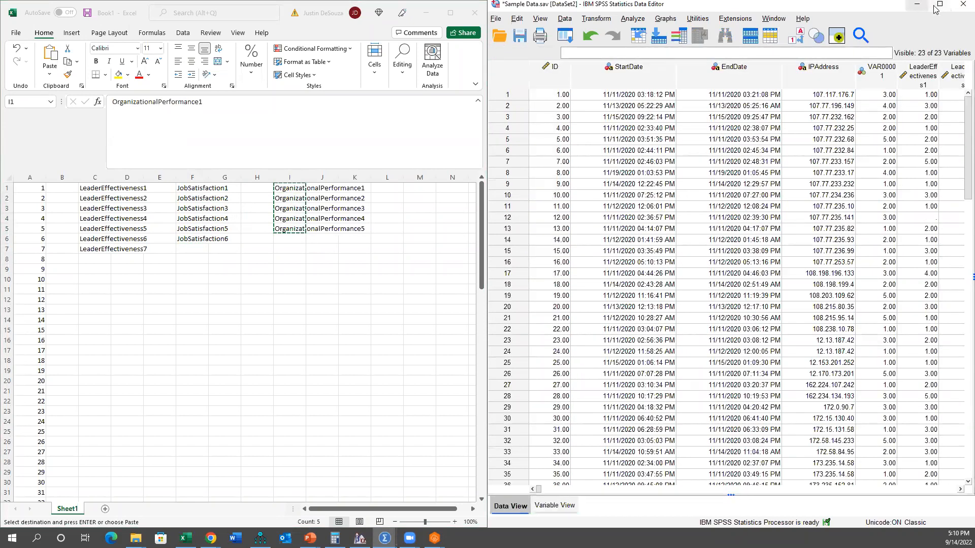
left_click(940, 3)
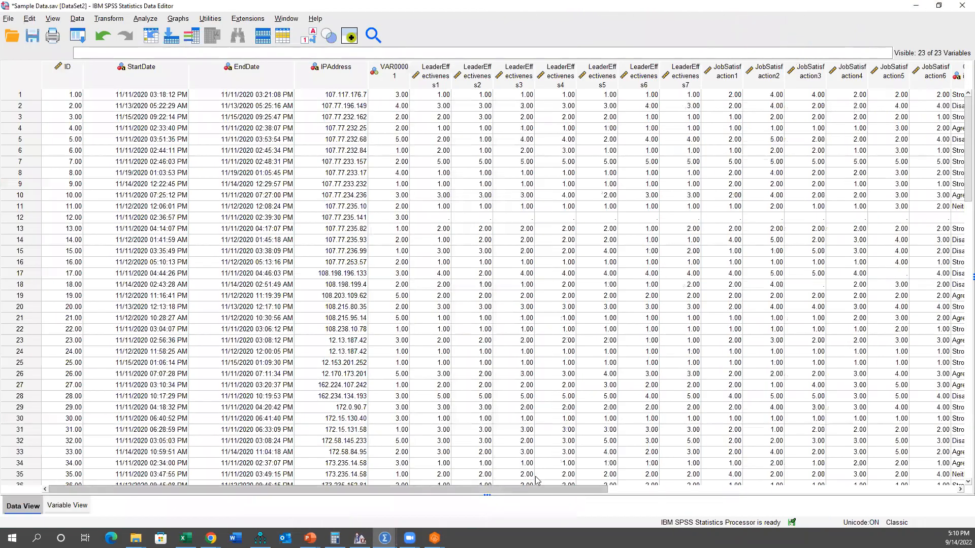
left_click_drag(538, 489, 611, 489)
left_click_drag(307, 76, 480, 93)
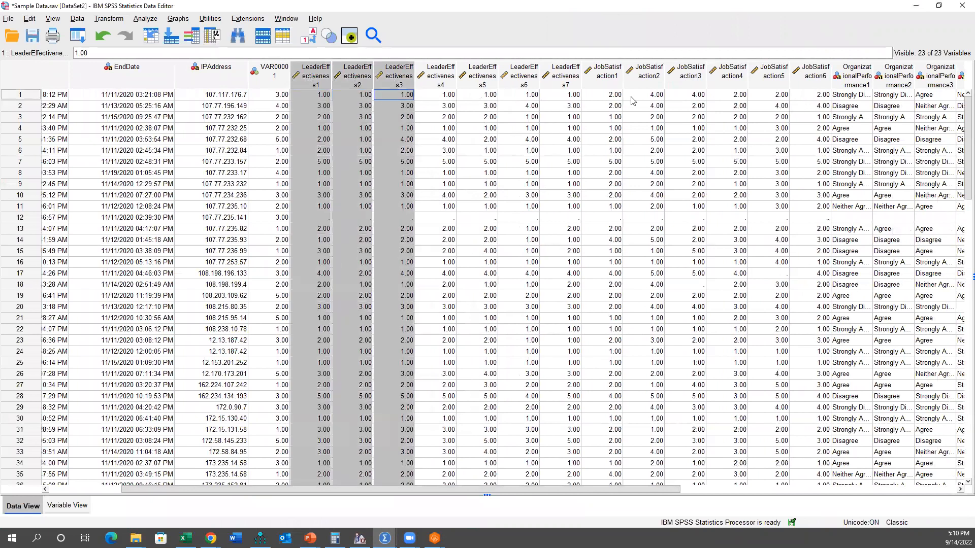
left_click_drag(633, 100, 801, 98)
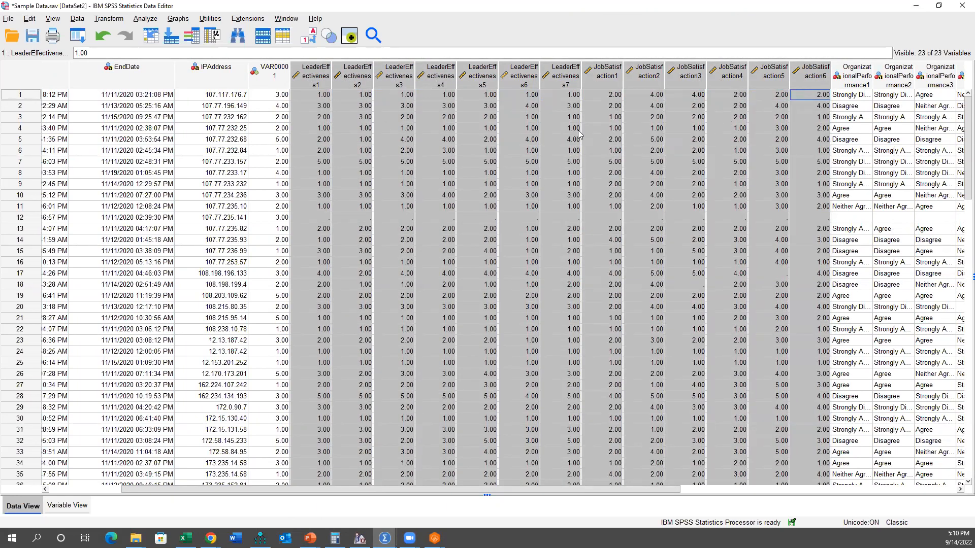
left_click_drag(551, 490, 667, 491)
left_click_drag(662, 71, 836, 91)
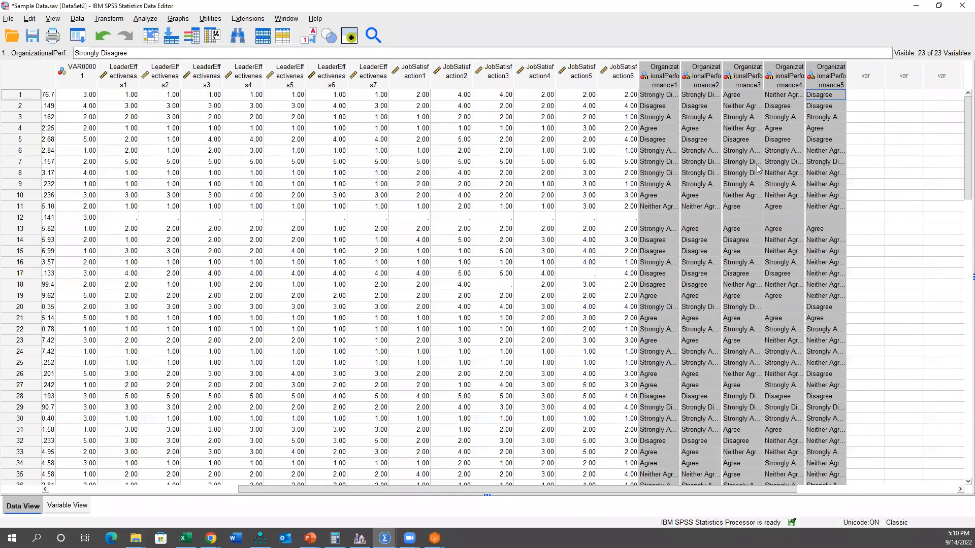
left_click_drag(659, 80, 828, 86)
Step: Switch to the running PowerPoint slide show to review the slide on ID numbers and naming variables
left_click(310, 538)
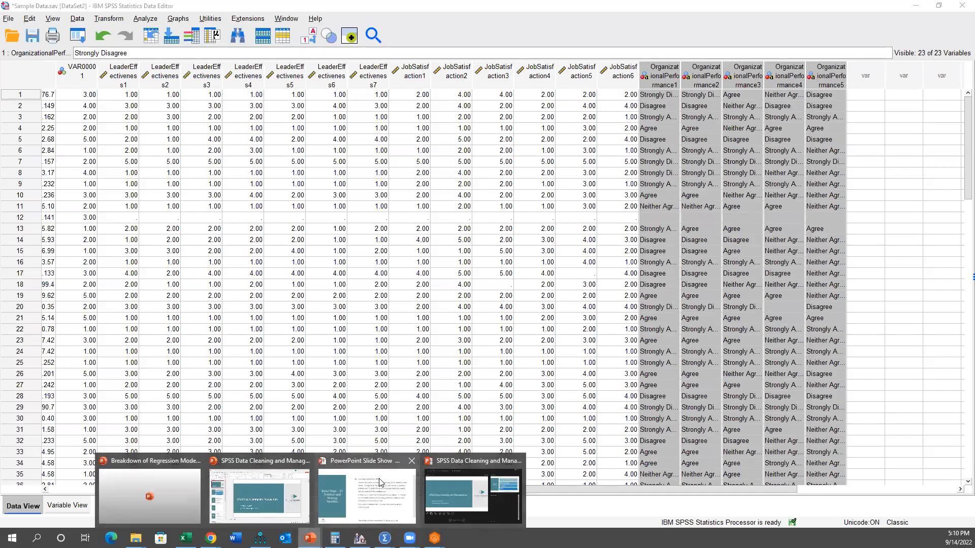
left_click(380, 482)
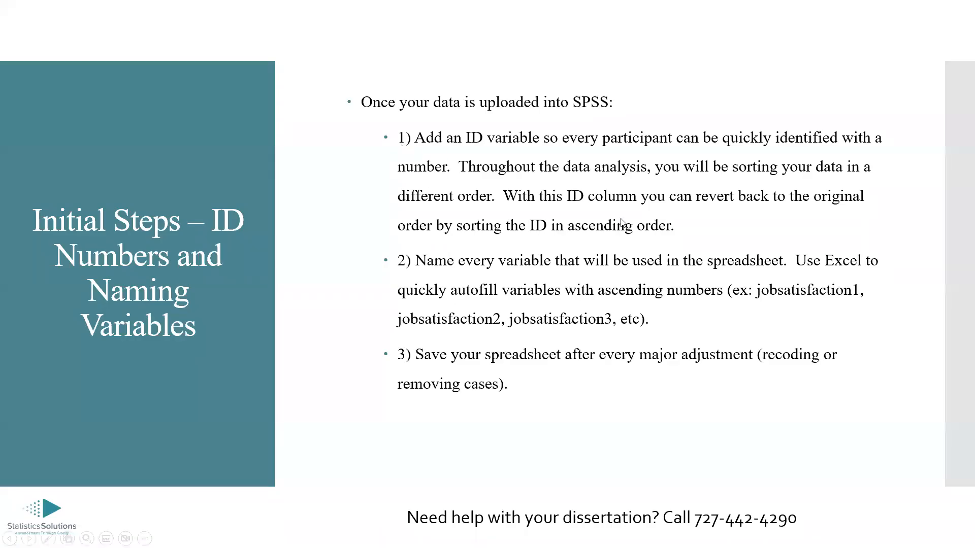
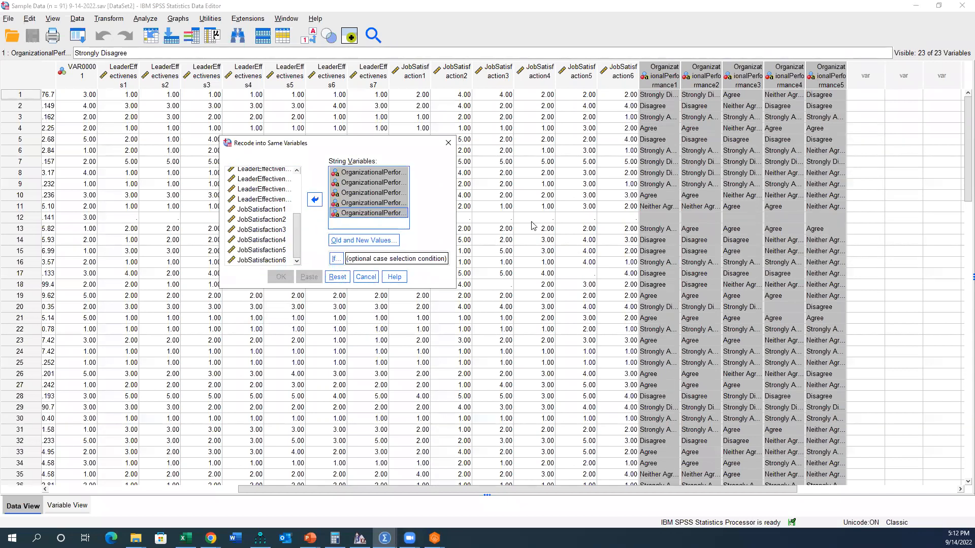
Step: Widen the OrganizationalPerformance1 column in the data sheet so its full text responses are readable
left_click(654, 106)
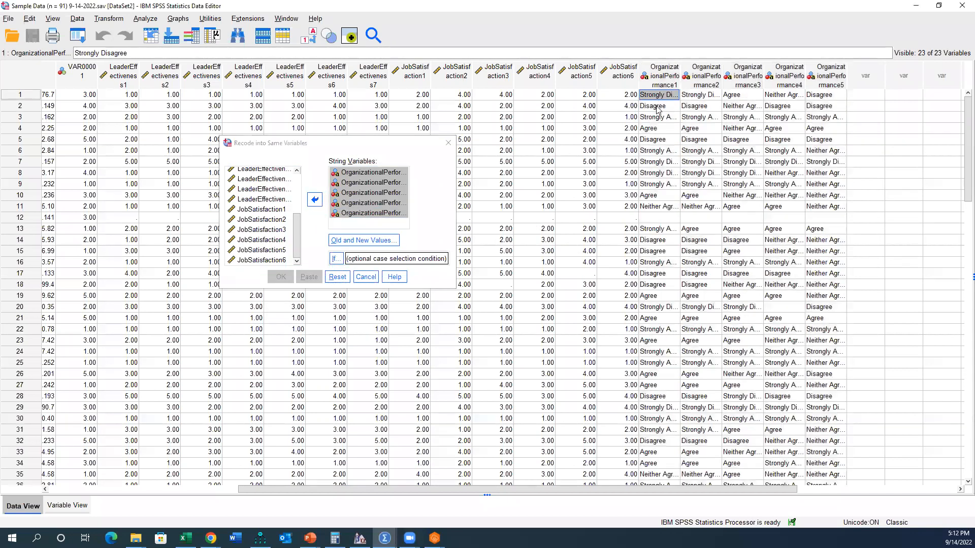
left_click_drag(680, 81, 724, 71)
left_click(687, 117)
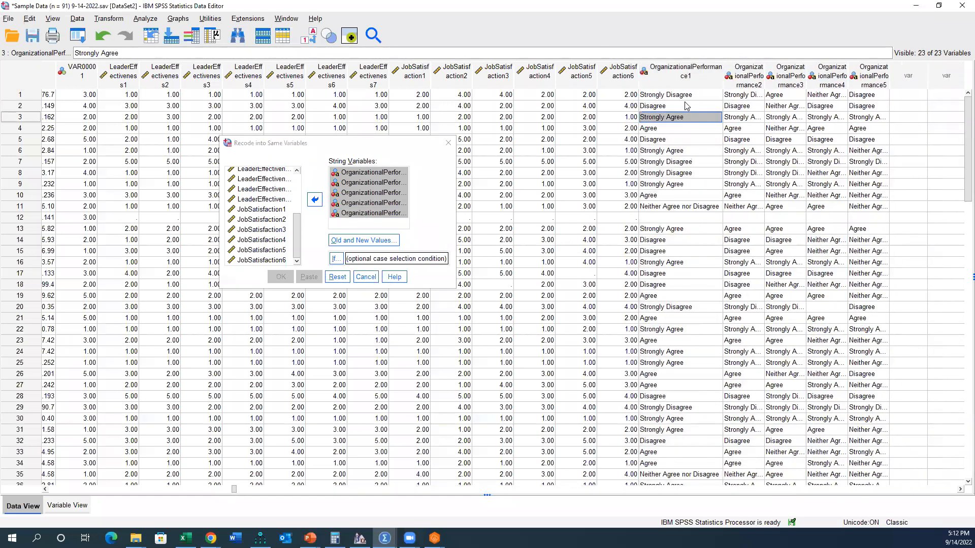
left_click(681, 97)
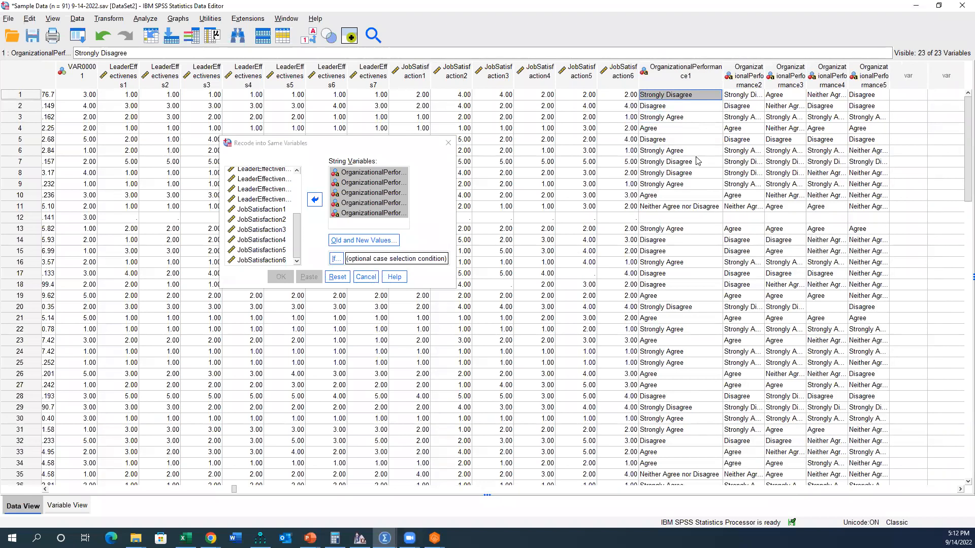
left_click(690, 78)
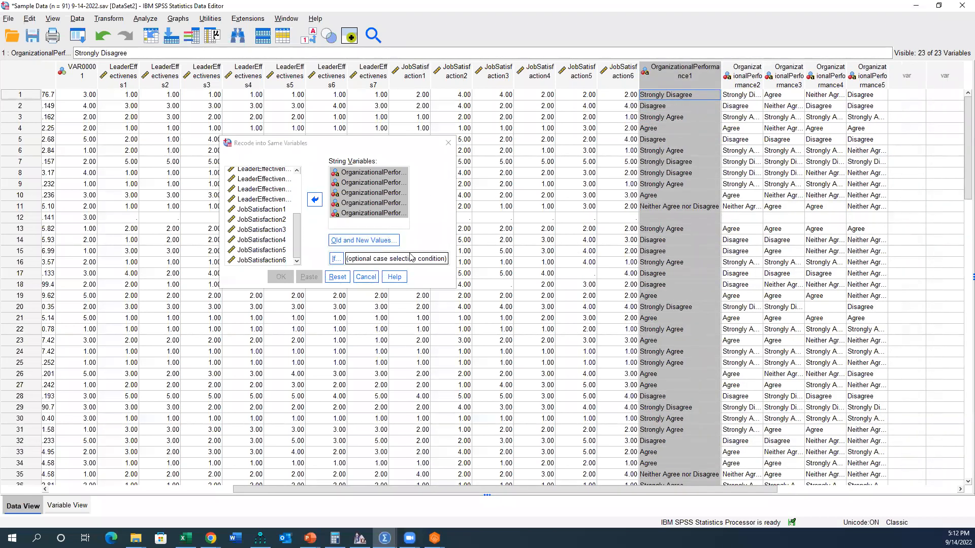
Step: Add a recode rule that turns the old value "Strongly Disagree" into 1 for the OrganizationalPerformance variables
left_click(362, 247)
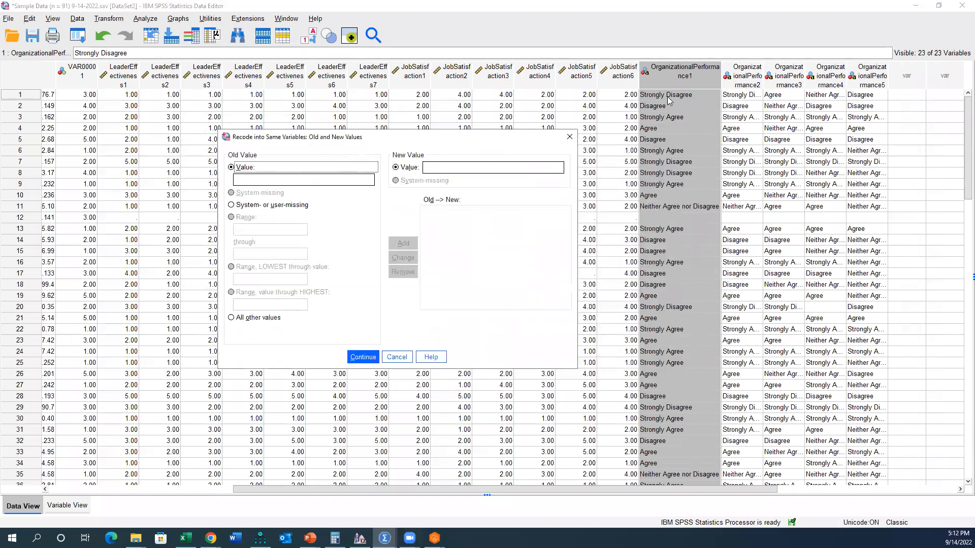
left_click(400, 357)
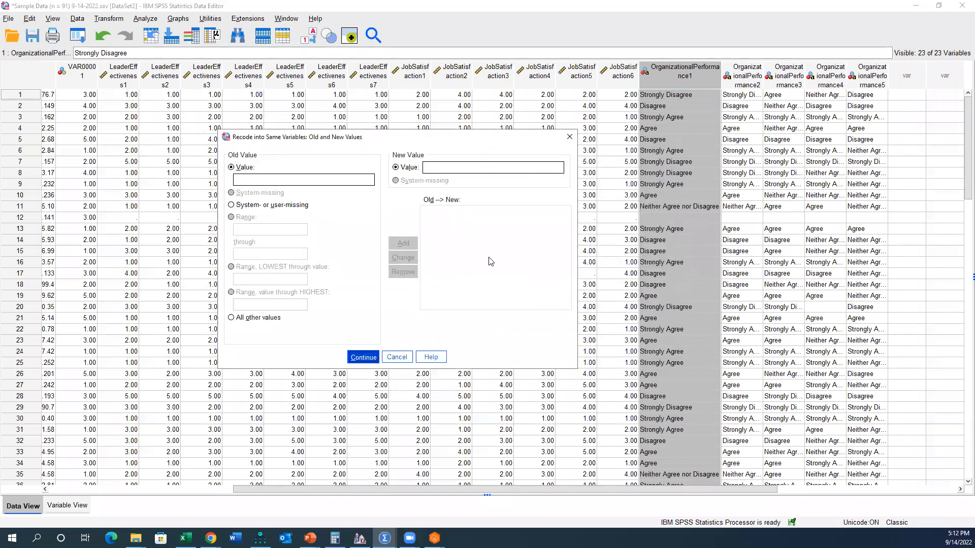
left_click(685, 97)
key("ctrl+c")
left_click(368, 238)
left_click(302, 181)
key("ctrl+v")
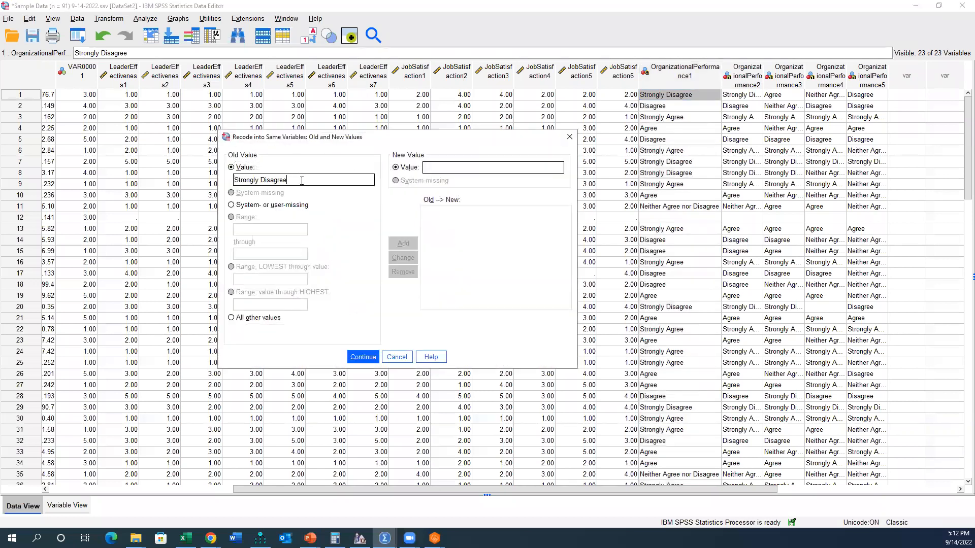
type("1")
left_click(404, 243)
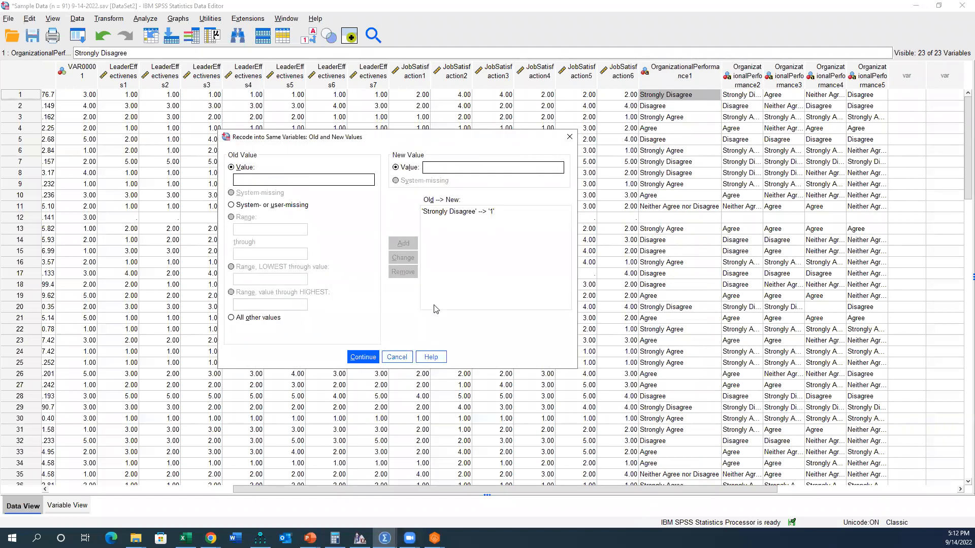
key("Return")
Step: Add a recode rule that turns "Disagree", copied from the data sheet, into 2
left_click(662, 108)
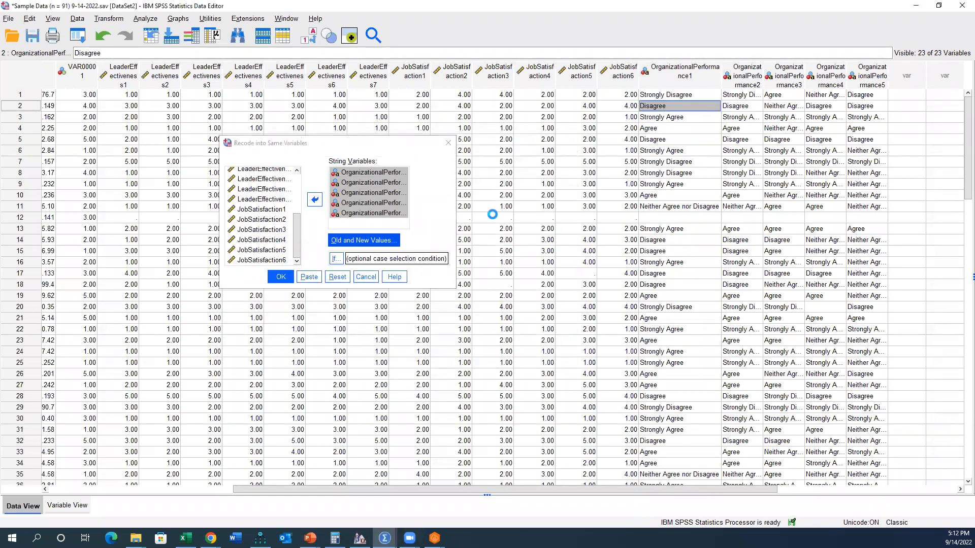
left_click(397, 242)
key("ctrl+v")
type("2")
left_click(403, 243)
left_click(374, 357)
Step: Add a recode rule that turns "Neither Agree nor Disagree", copied from the data sheet, into 3
left_click(665, 160)
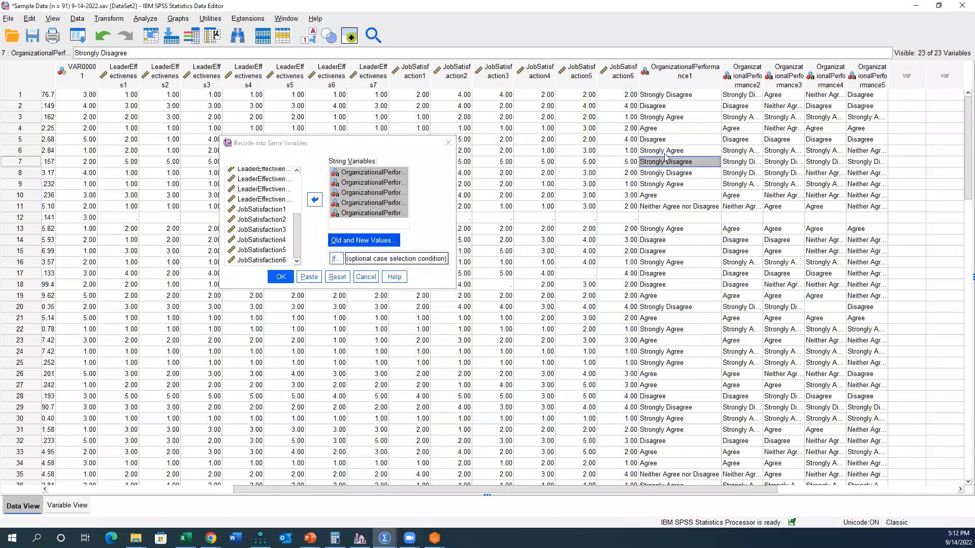
left_click(669, 206)
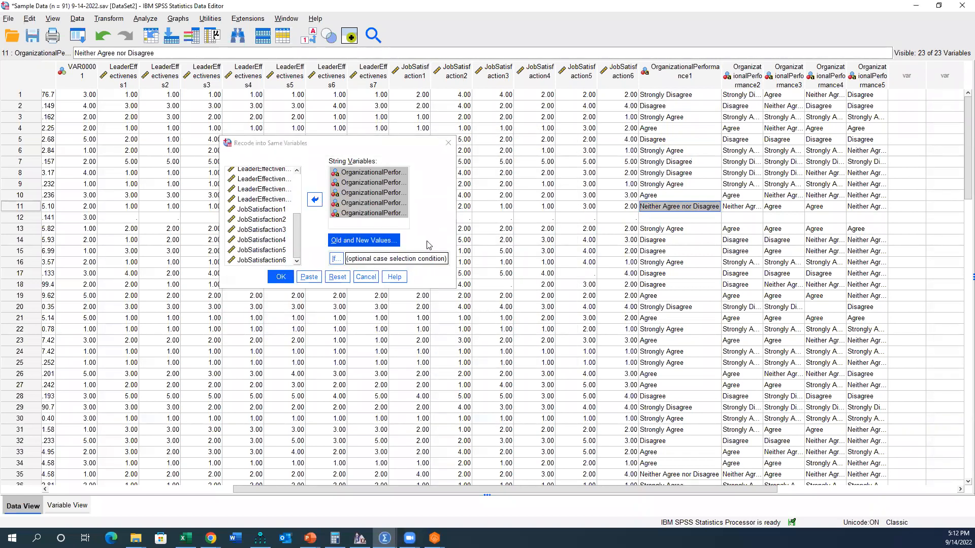
left_click(673, 220)
left_click(673, 206)
left_click(364, 240)
left_click(278, 178)
key("ctrl+v")
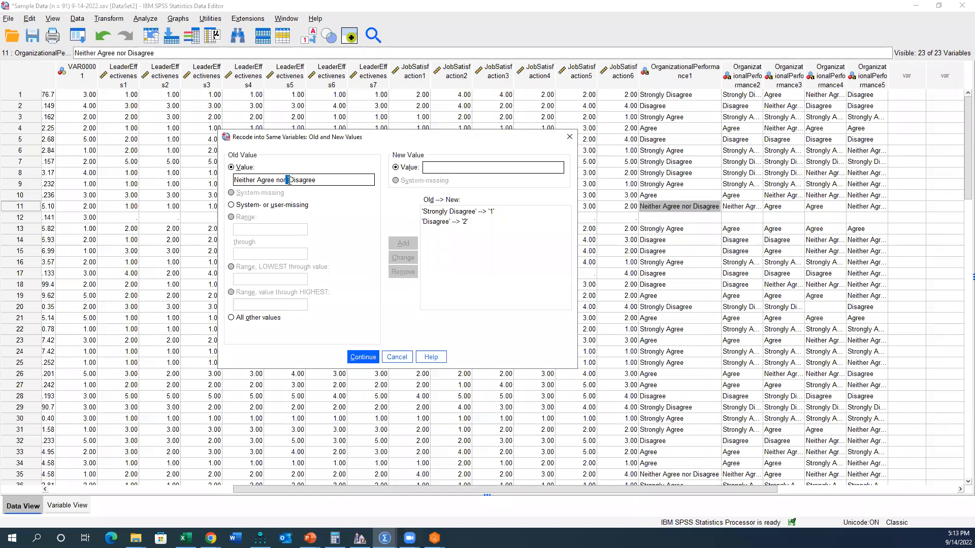
left_click(471, 169)
type("3")
left_click(403, 243)
left_click(363, 357)
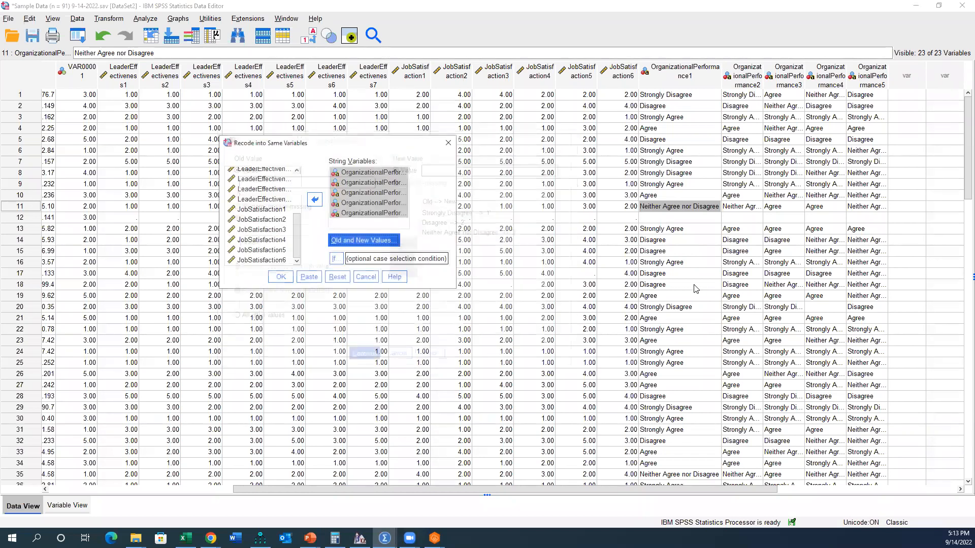
Step: Add a recode rule that turns "Agree", copied from the data sheet, into 4
left_click(660, 318)
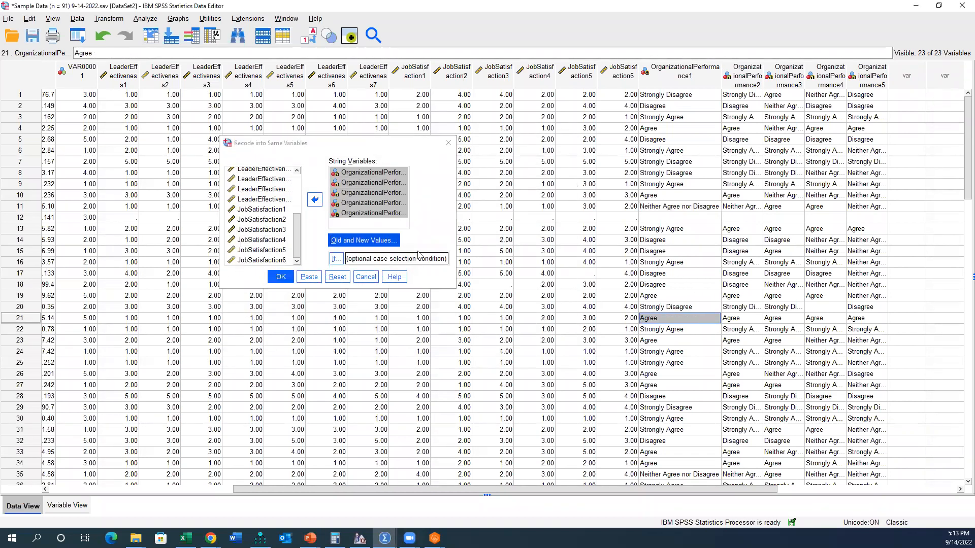
left_click(388, 240)
left_click(304, 179)
key("ctrl+v")
left_click(435, 168)
type("4")
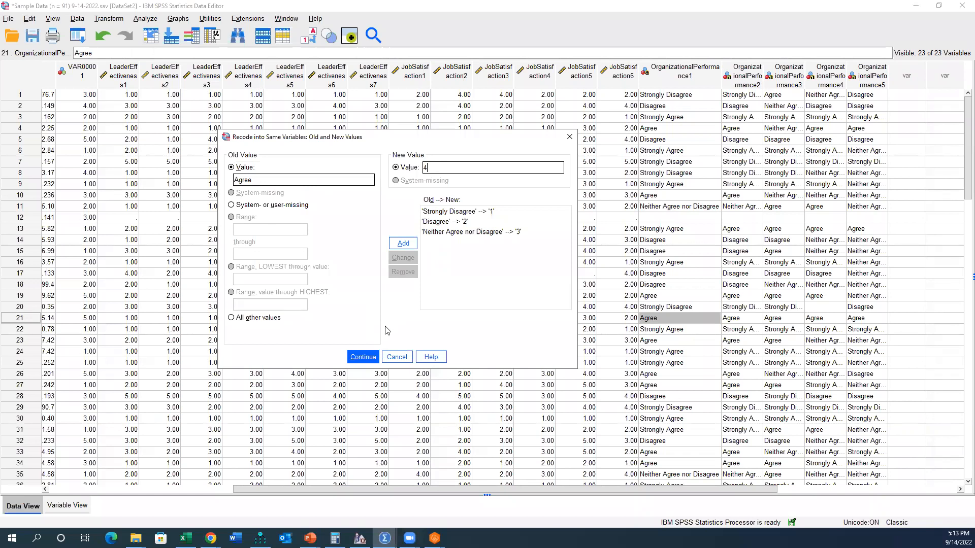
left_click(363, 362)
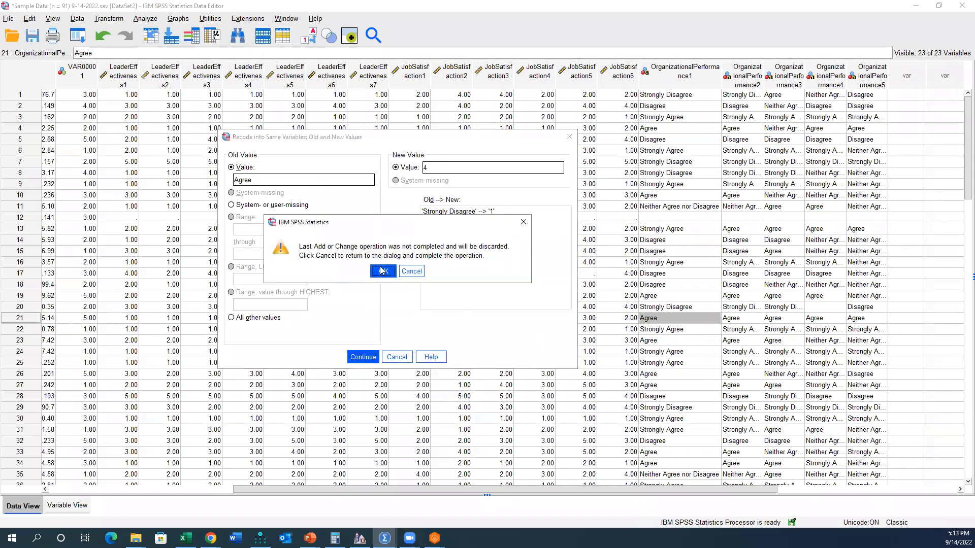
left_click(411, 272)
left_click(398, 246)
left_click(363, 357)
Step: Add a recode rule that turns "Strongly Agree", copied from the data sheet, into 5
key("Down")
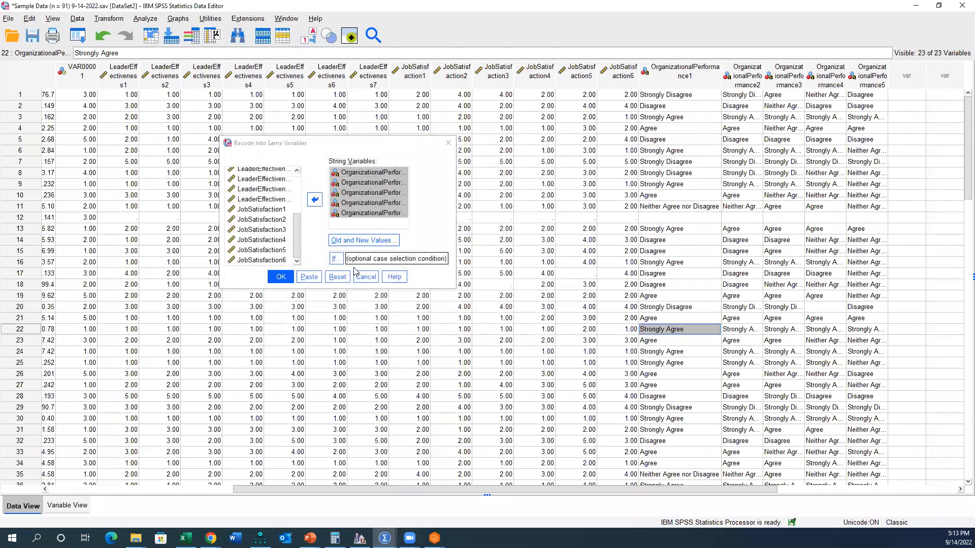
left_click(363, 242)
key("ctrl+v")
type("5")
left_click(403, 243)
left_click(363, 357)
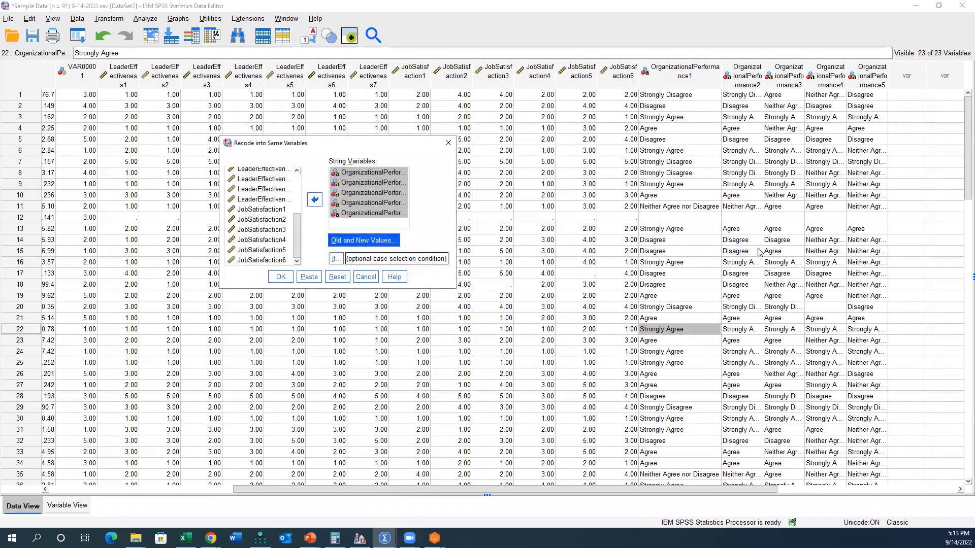
Step: Paste the recode command into the Syntax Editor and clear the text above the RECODE line
left_click(311, 280)
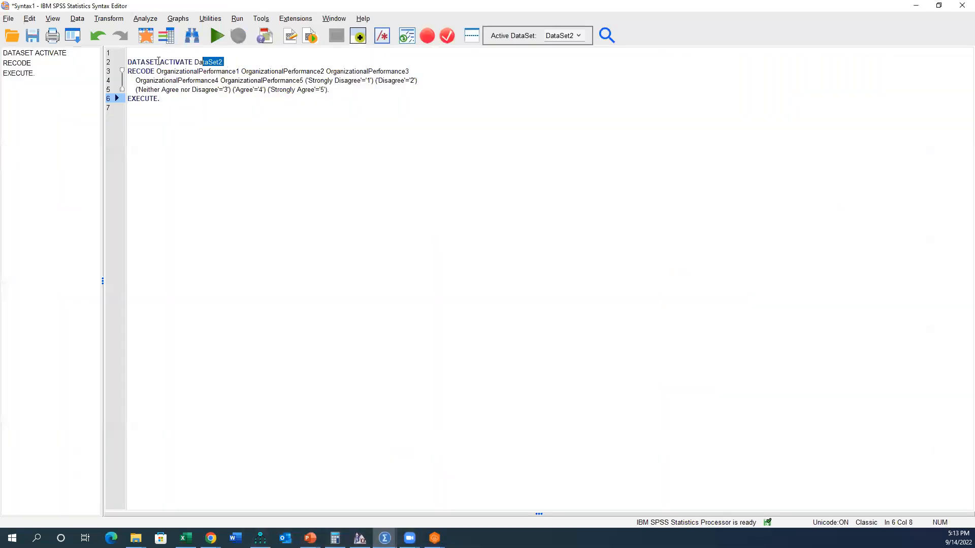
left_click_drag(158, 61, 128, 53)
key("BackSpace")
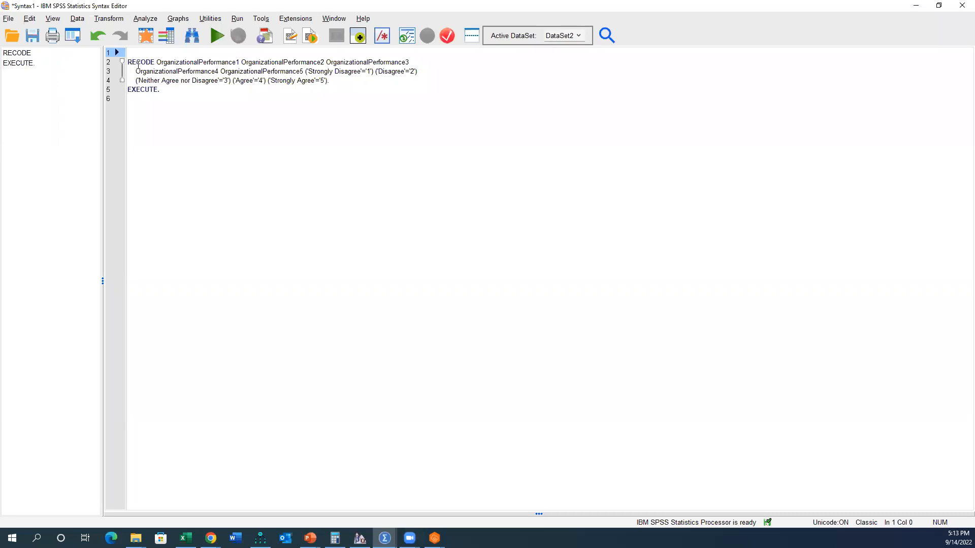
left_click(145, 19)
mouse_move(183, 71)
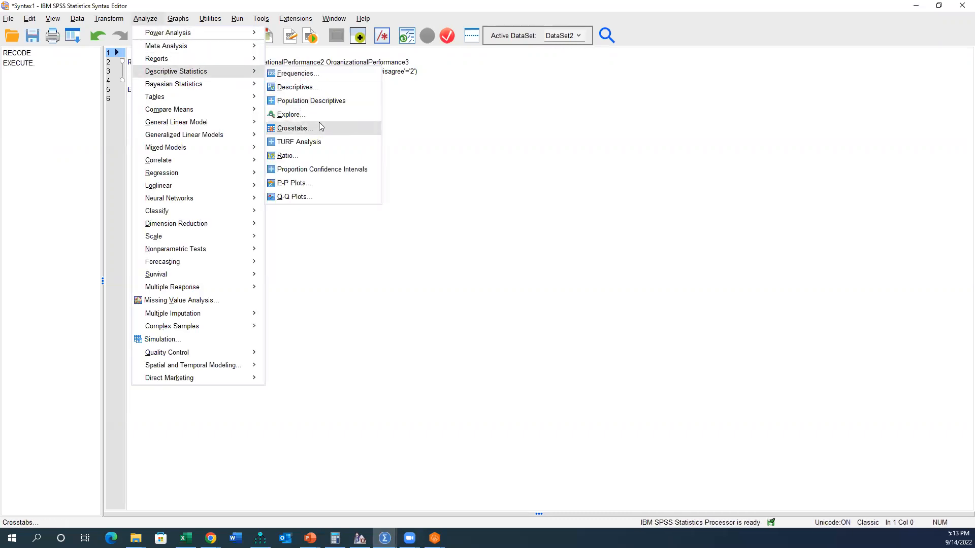
left_click(193, 97)
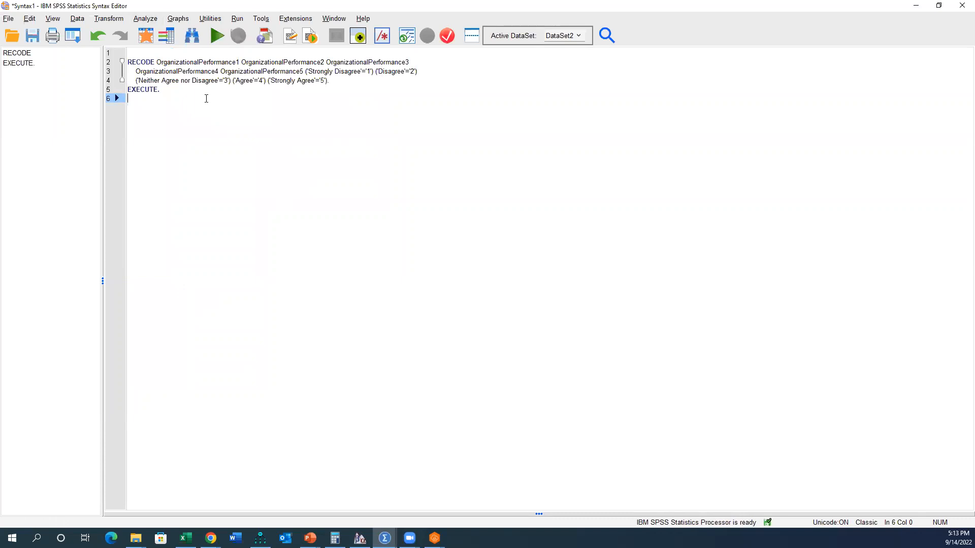
Step: Arrange the Syntax Editor and the Data Editor side by side, with the OrganizationalPerformance columns in view
key("super+Left")
left_click(594, 13)
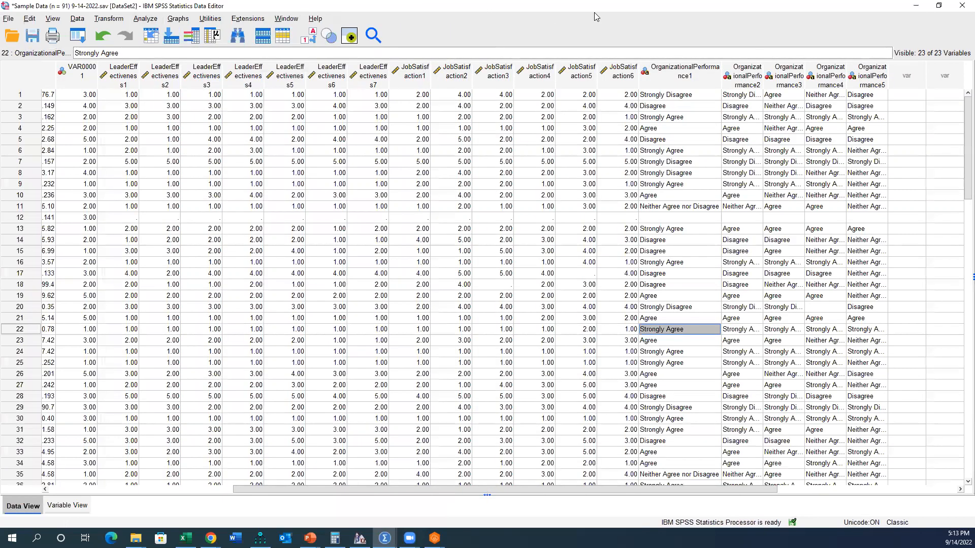
key("super+Right")
left_click_drag(694, 492, 839, 478)
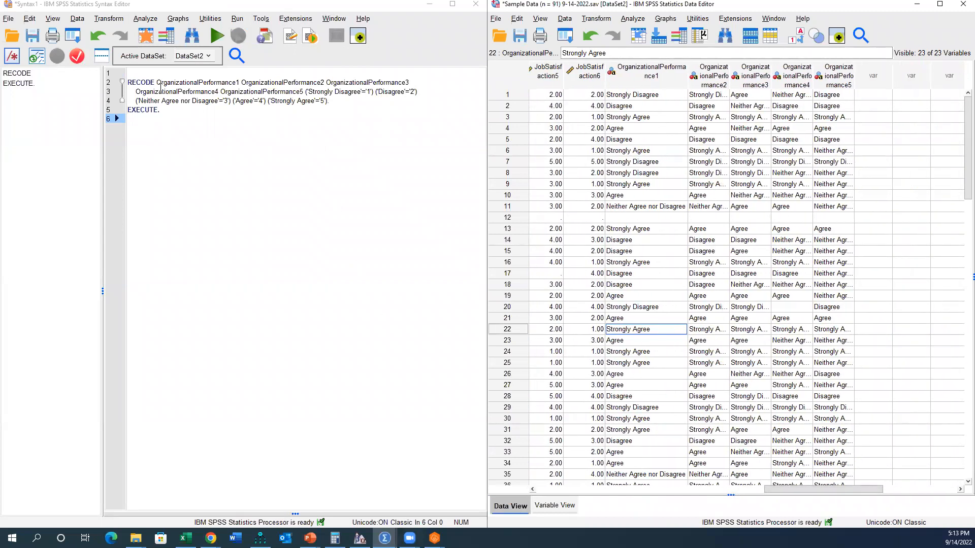
Step: Run the RECODE and EXECUTE syntax and check the recoded values in the OrganizationalPerformance columns
left_click_drag(176, 115, 120, 82)
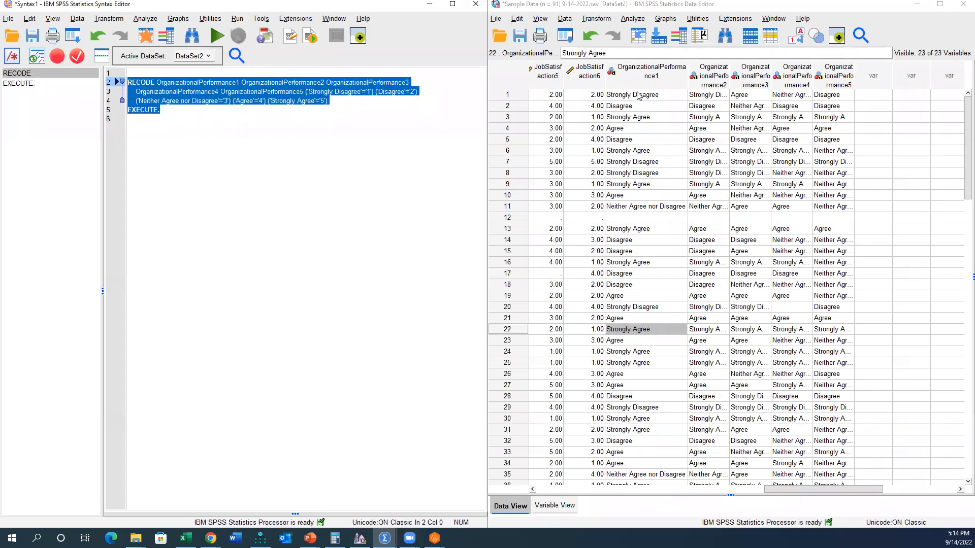
left_click(217, 36)
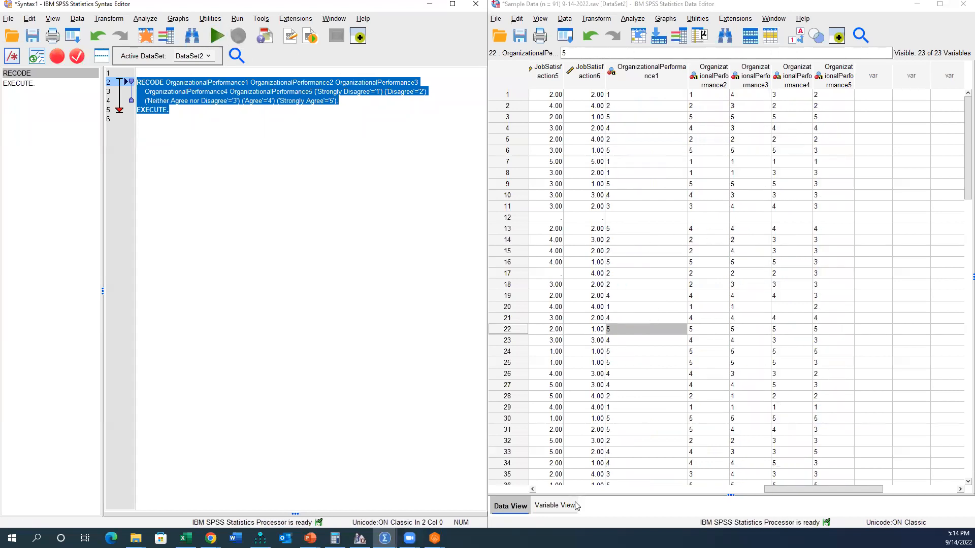
left_click(666, 81)
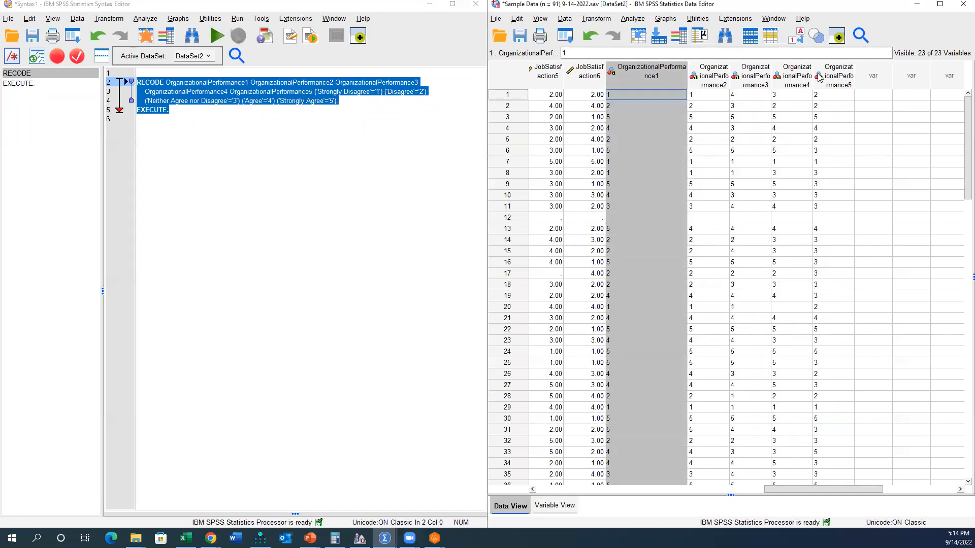
left_click(689, 117)
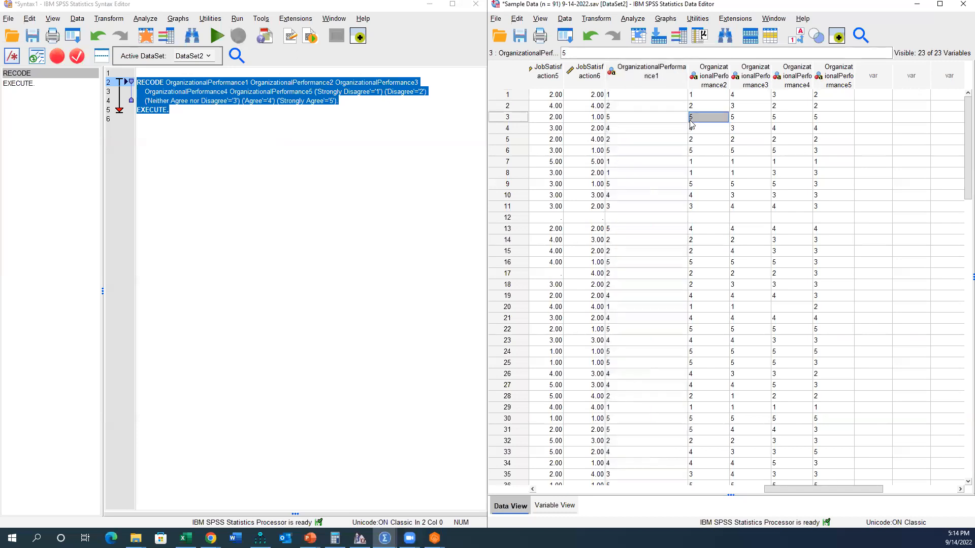
Step: Change the type of the five OrganizationalPerformance variables to Numeric by copying the type from the last JobSatisfaction variable
double_click(617, 77)
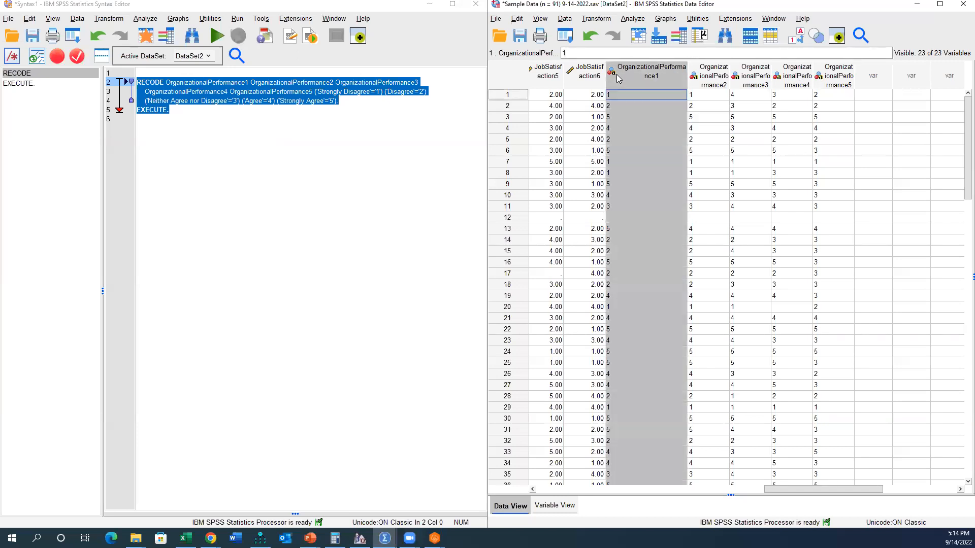
scroll(568, 86, "up", 3)
left_click(596, 152)
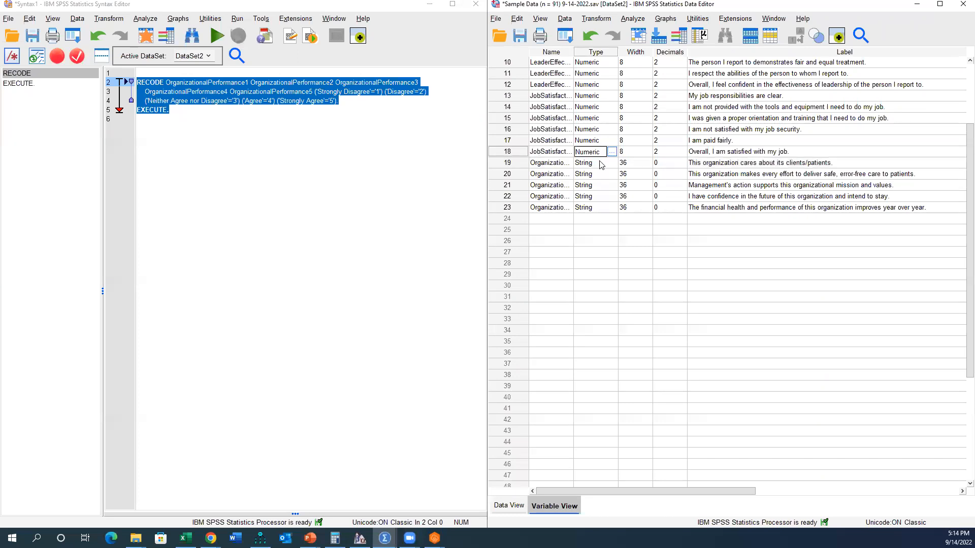
left_click_drag(599, 163, 603, 209)
type("Numeric Numeric Numeric Numeric Numeric")
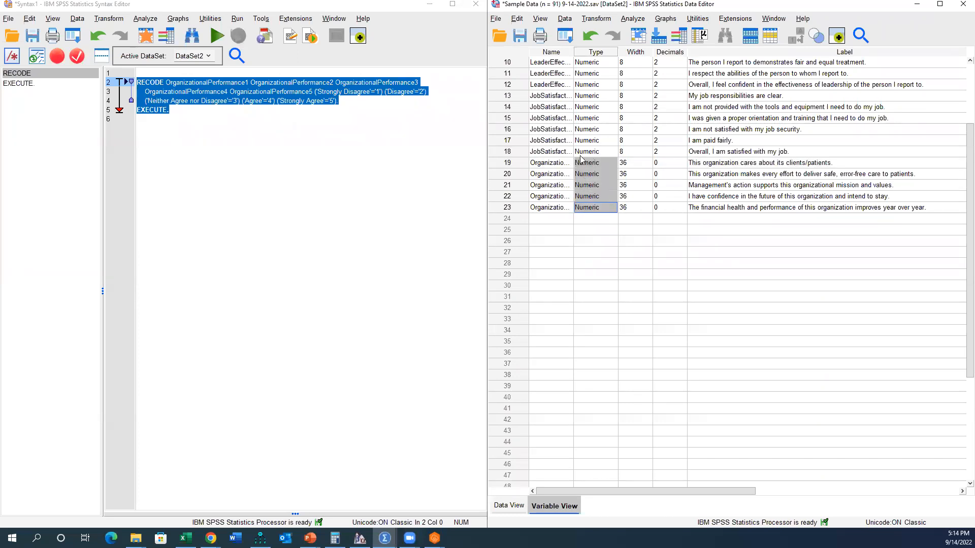
Step: Maximize the Data Editor and compare the variable settings of the LeaderEffectiveness rows with those of the OrganizationalPerformance rows
scroll(582, 139, "up", 3)
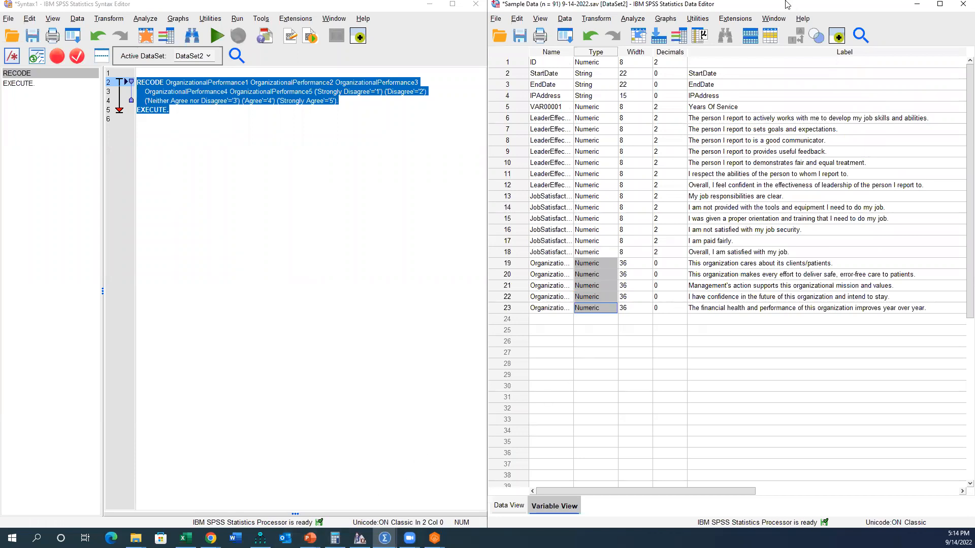
double_click(766, 6)
double_click(767, 8)
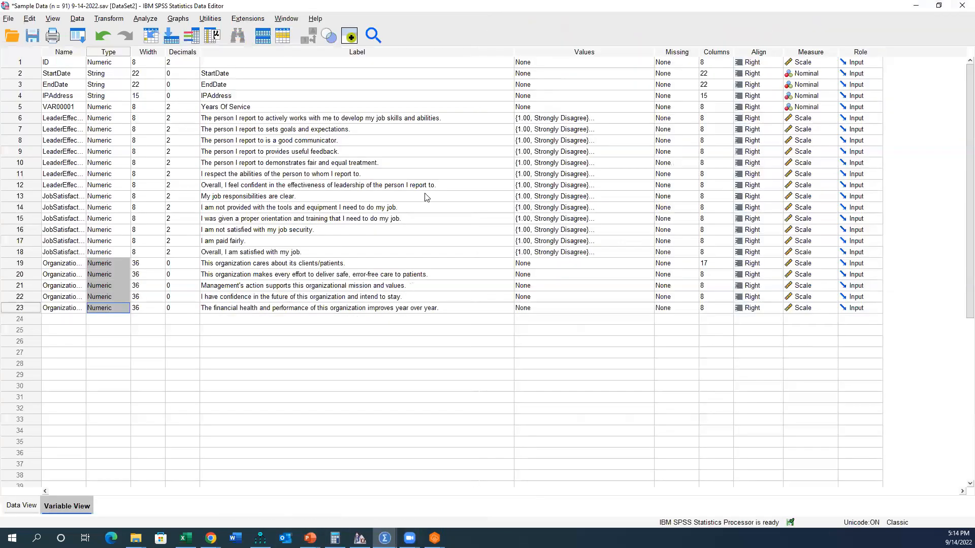
left_click_drag(32, 120, 32, 163)
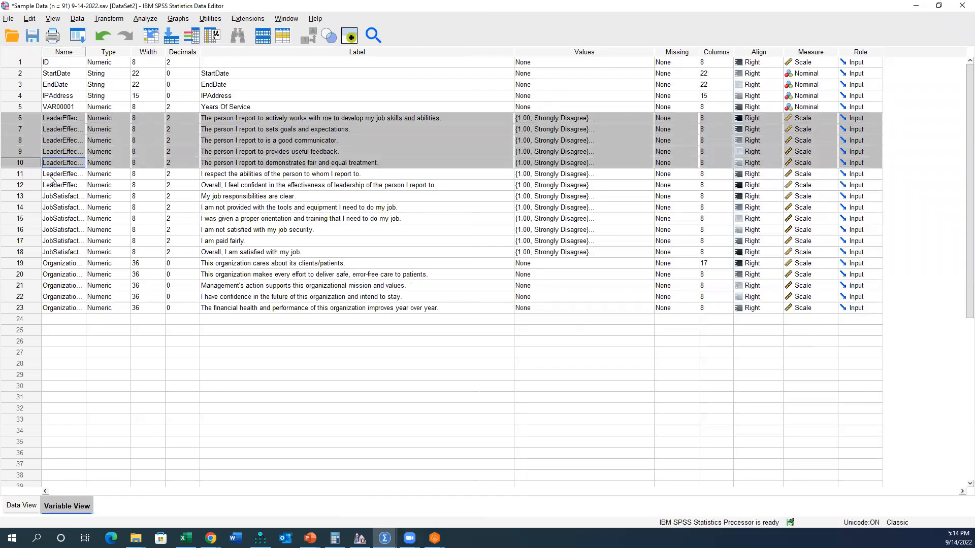
left_click(20, 265)
left_click_drag(20, 270, 28, 310)
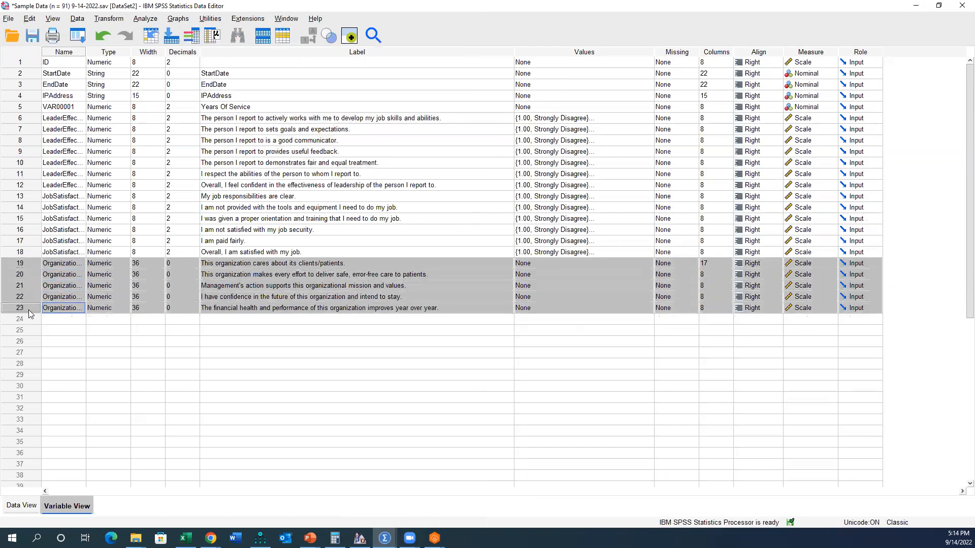
Step: Review the JobSatisfaction question labels and examine the value labels of the "My job responsibilities are clear" item
left_click_drag(29, 200, 37, 252)
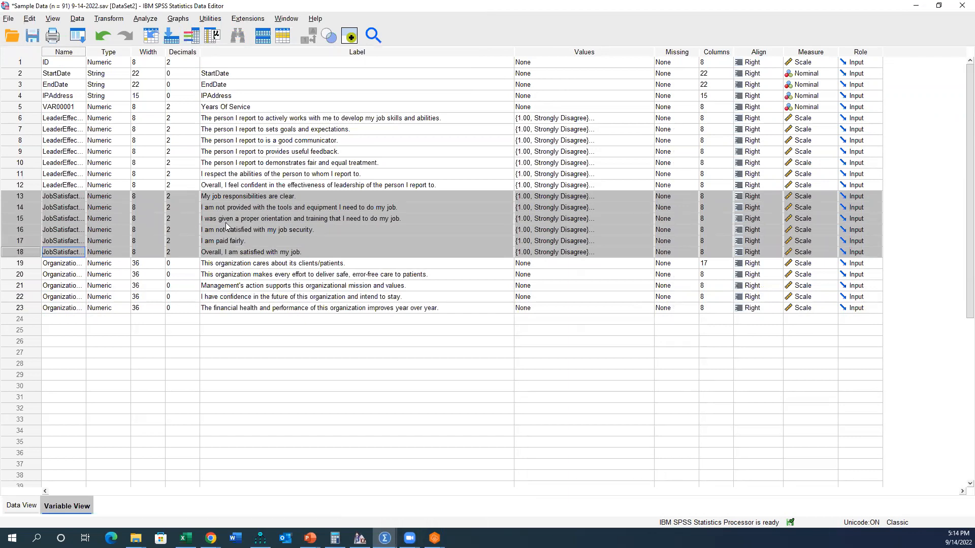
left_click(278, 220)
left_click_drag(301, 198, 138, 198)
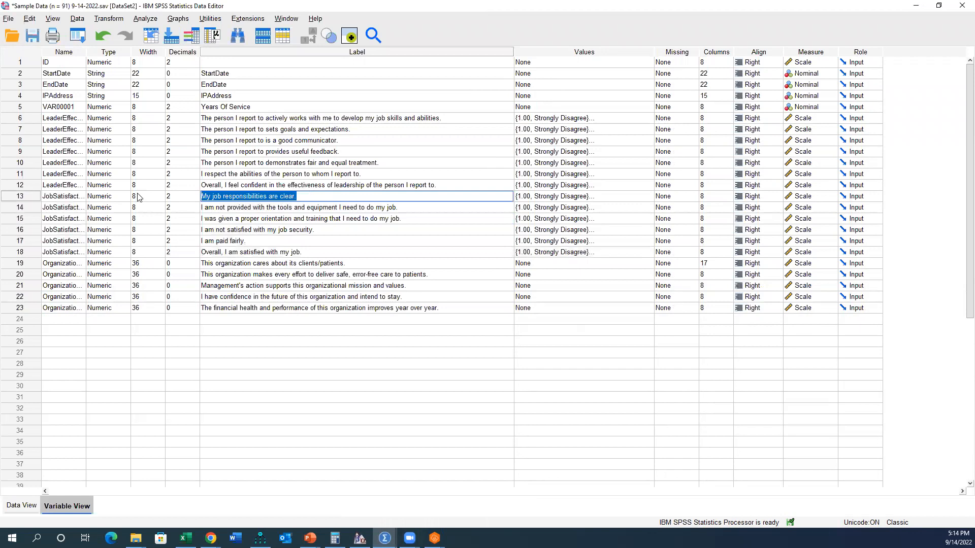
left_click(257, 211)
left_click(317, 197)
left_click_drag(305, 197, 197, 197)
left_click(644, 197)
left_click(646, 196)
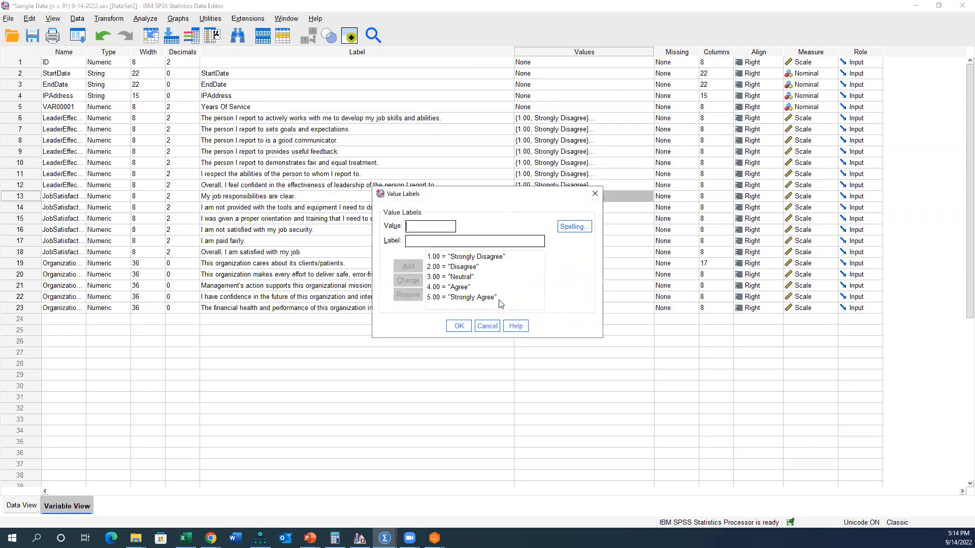
left_click(487, 326)
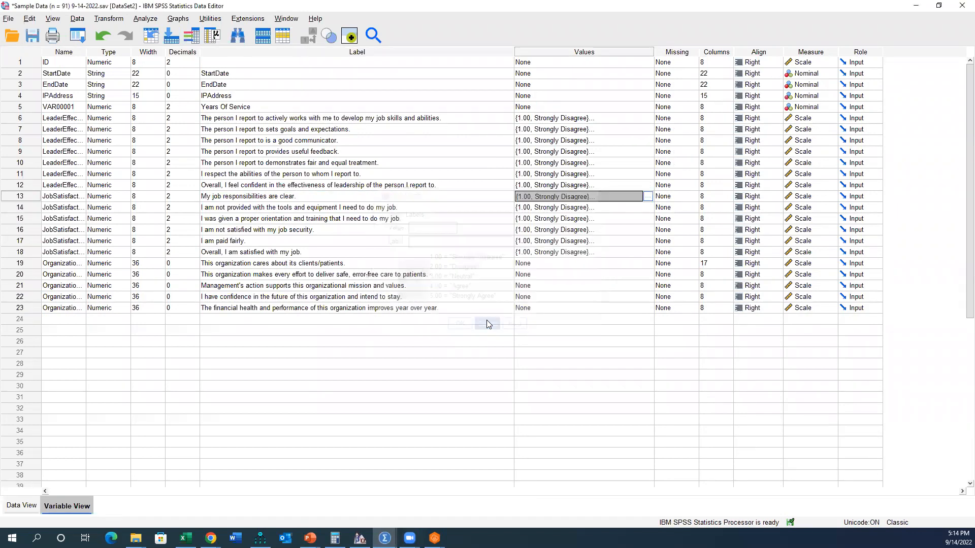
Step: Examine the value labels of the "I am paid fairly" item without changing them
left_click(225, 243)
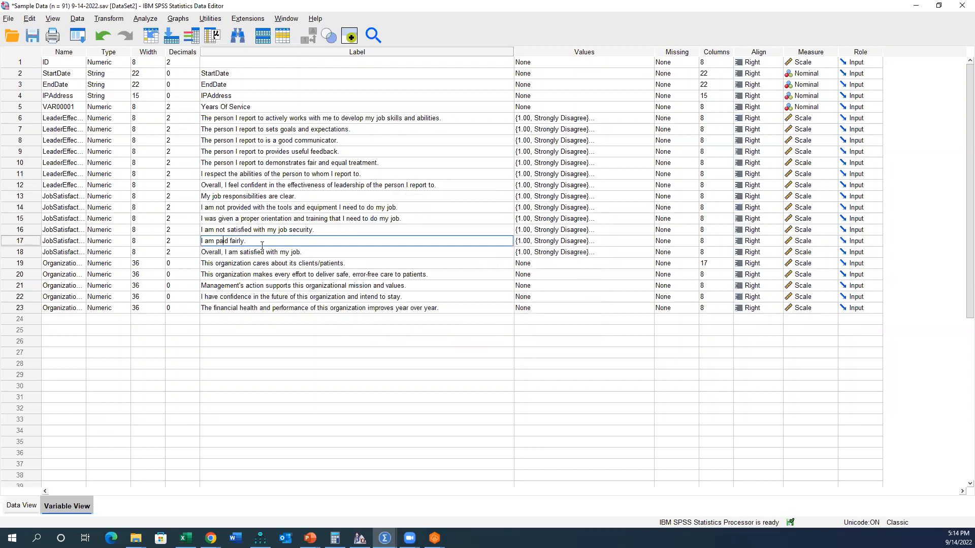
left_click(652, 241)
left_click(650, 241)
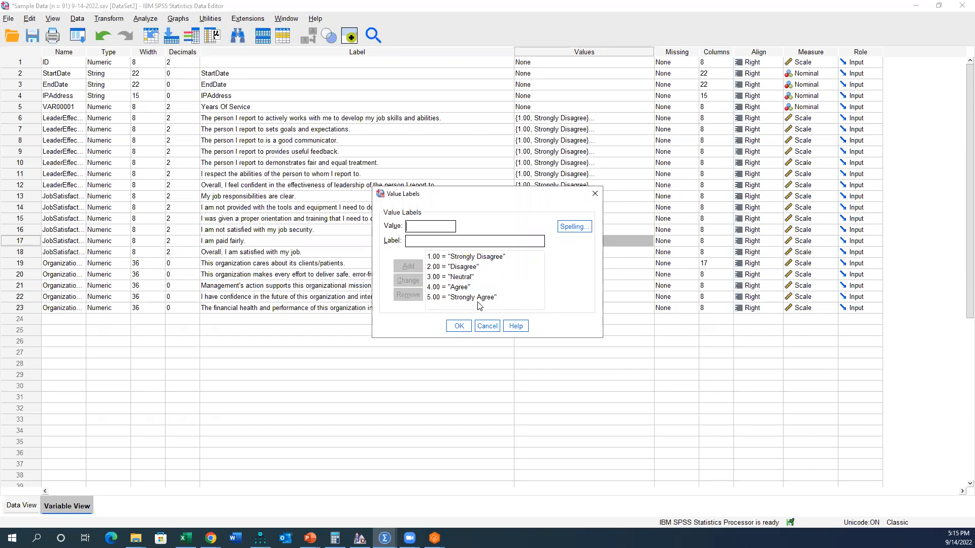
left_click(487, 328)
Step: Examine the value labels of the "I am not satisfied with my job security" item and highlight the two negatively phrased JobSatisfaction rows
left_click(19, 232)
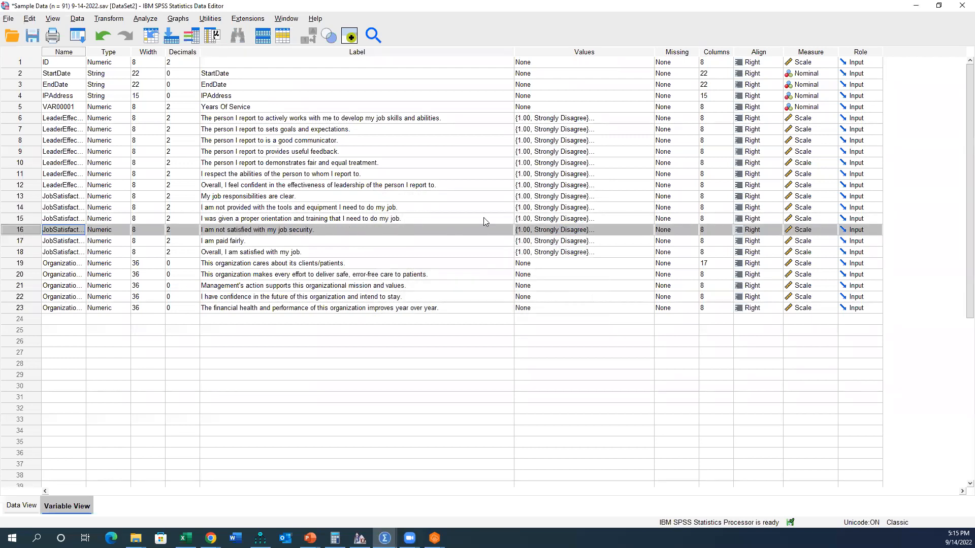
double_click(649, 231)
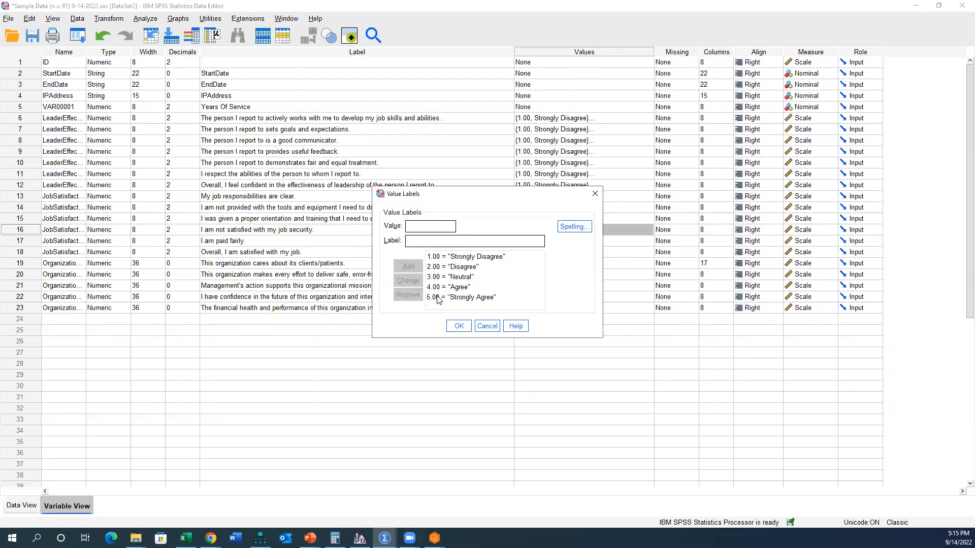
left_click(487, 326)
left_click(36, 230)
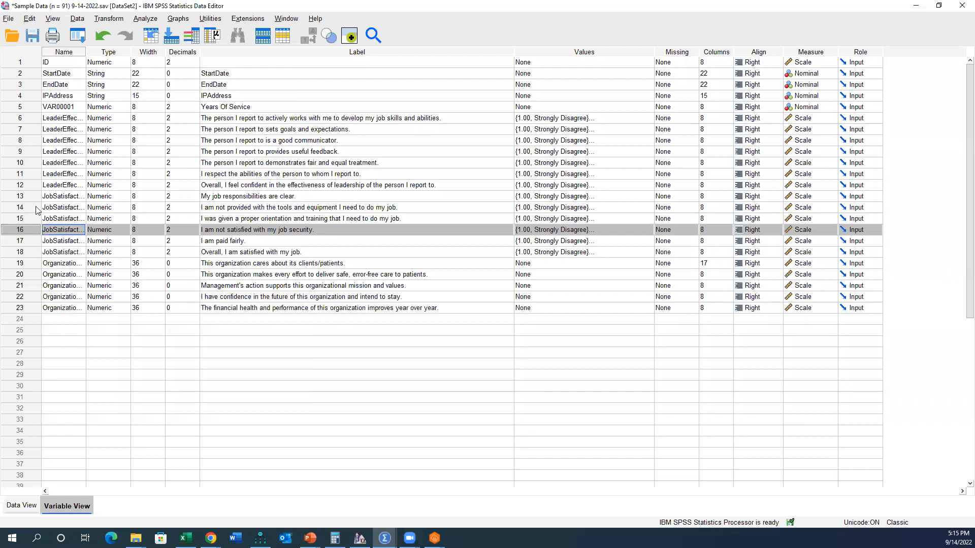
left_click(36, 207, "ctrl")
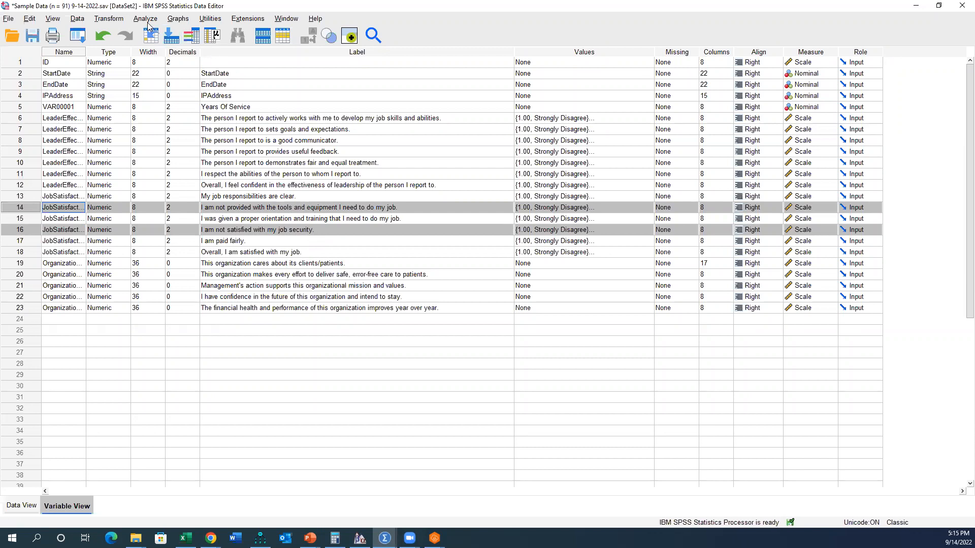
Step: Start Recode into Different Variables with JobSatisfaction2 and JobSatisfaction4 as the input variables
left_click(111, 19)
left_click(115, 19)
left_click(123, 19)
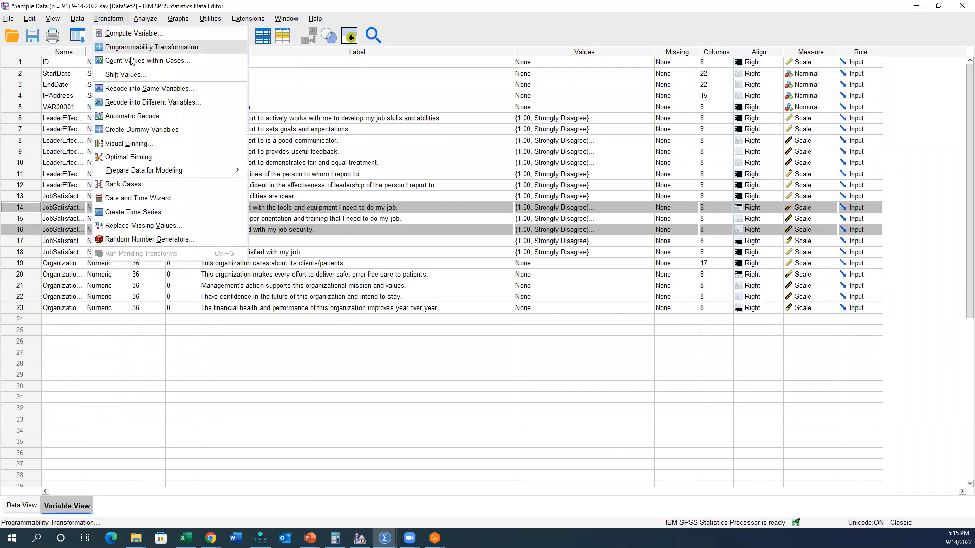
left_click(151, 103)
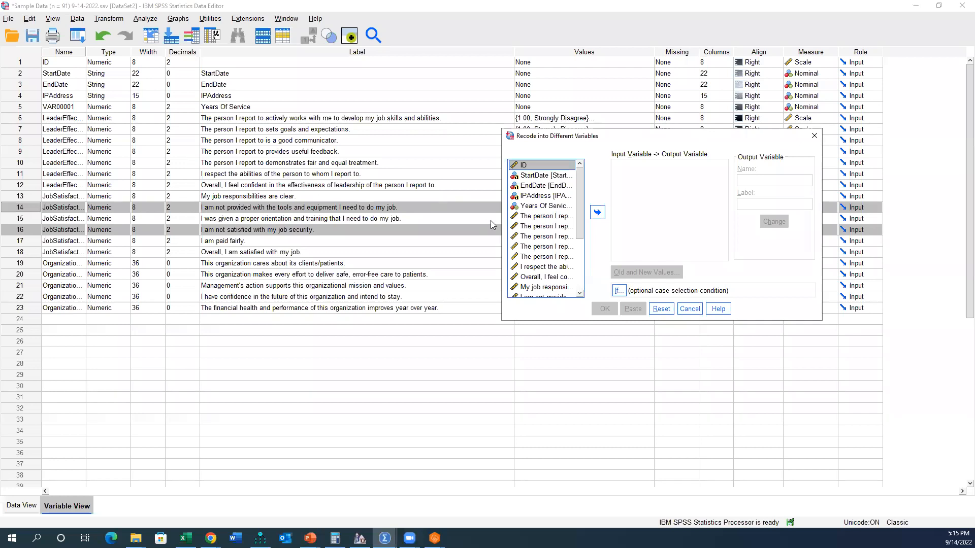
scroll(545, 234, "down", 3)
left_click(542, 232)
right_click(542, 233)
left_click(554, 245)
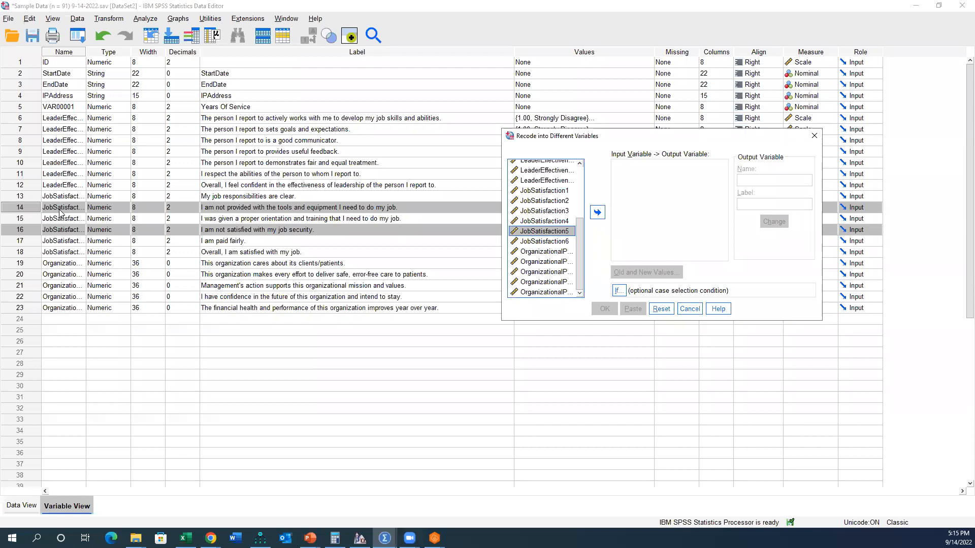
left_click(559, 200)
left_click(558, 221, "ctrl")
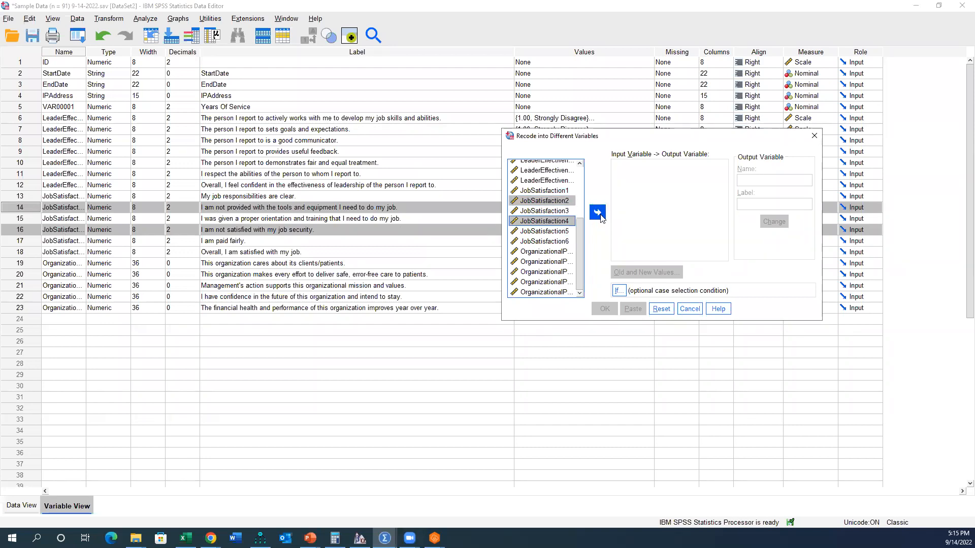
left_click(597, 212)
Step: Assign JobSatisfaction2_reverse as the output variable name for JobSatisfaction2
left_click(703, 166)
left_click(746, 180)
type("Jo")
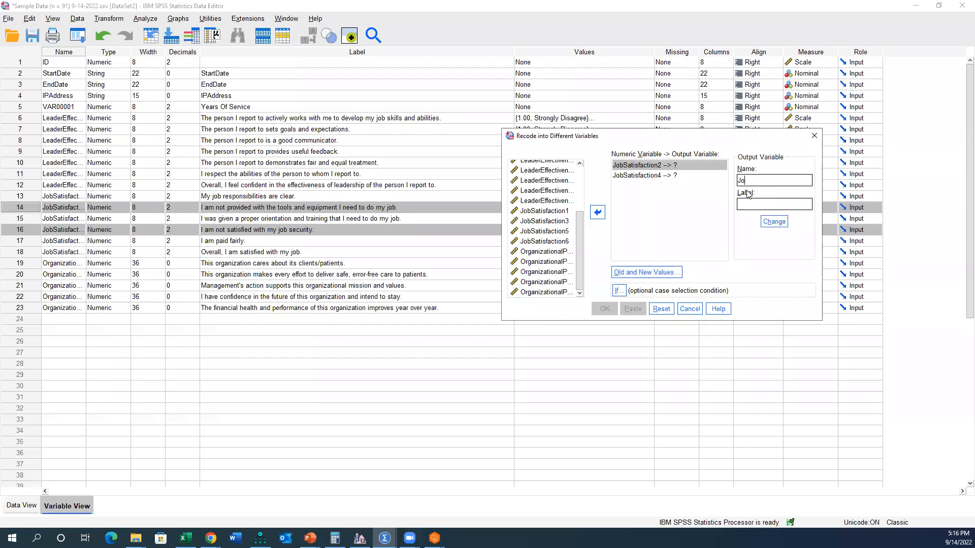
type("bSatisfaction2_reverse")
left_click_drag(760, 178, 808, 179)
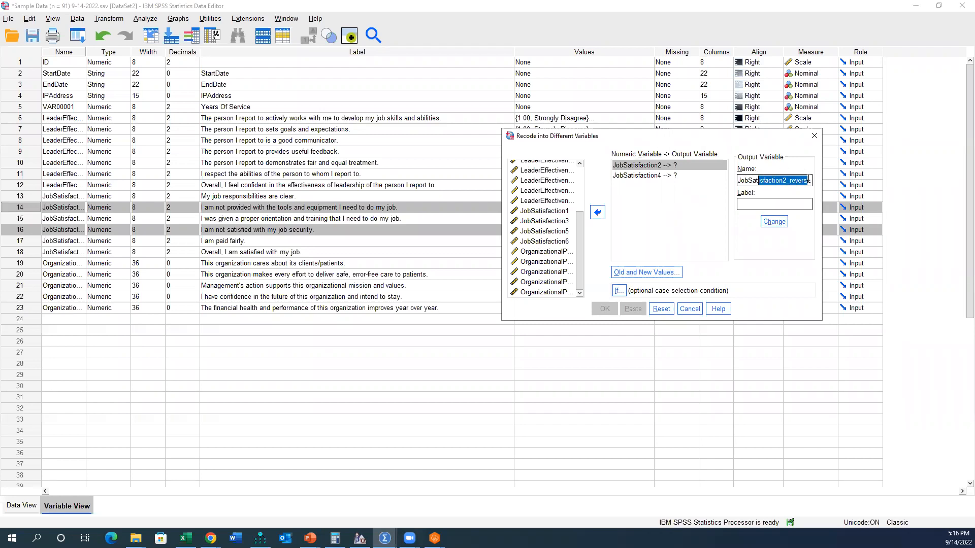
left_click(773, 221)
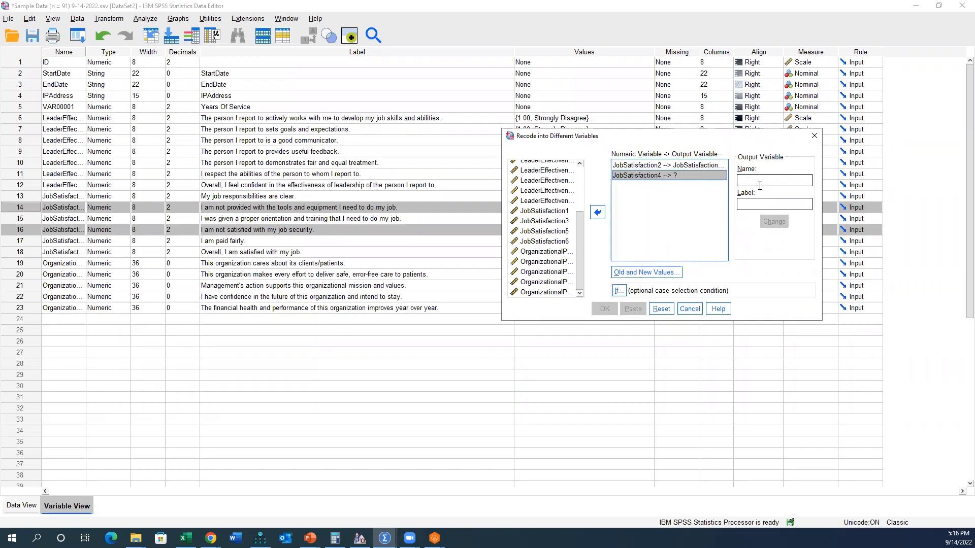
Step: Assign JobSatisfaction4_reverse as the output variable name for JobSatisfaction4
key("BackSpace")
type("4_reverse")
left_click(768, 222)
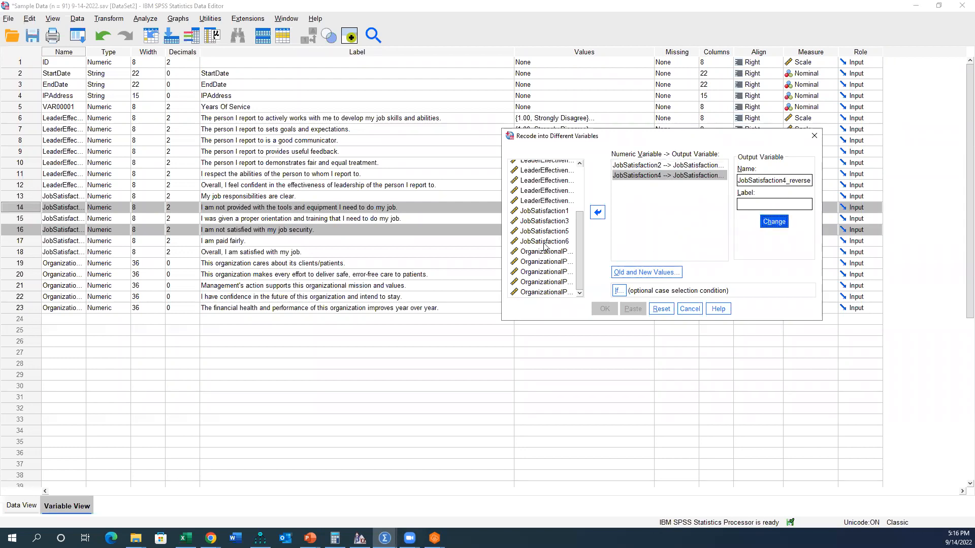
Step: Define the first old-to-new value pairs for the reverse coding: 1 to 5, 2 to 4 and 3 to 3
left_click_drag(606, 144, 603, 168)
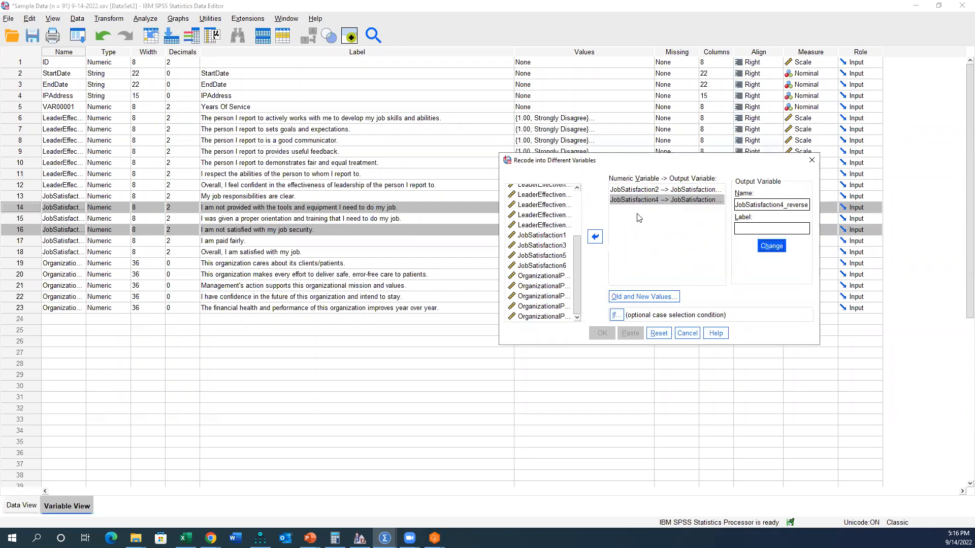
left_click(647, 298)
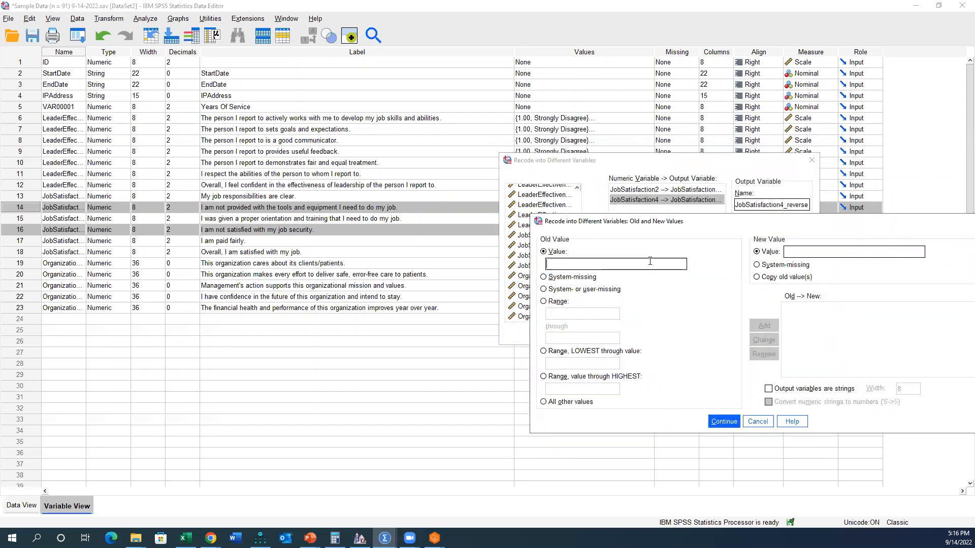
left_click(823, 252)
type("5")
left_click_drag(784, 224, 676, 184)
left_click(656, 287)
type("2")
left_click(660, 212)
type("4")
key("Return")
type("3")
key("Tab")
type("3")
key("Return")
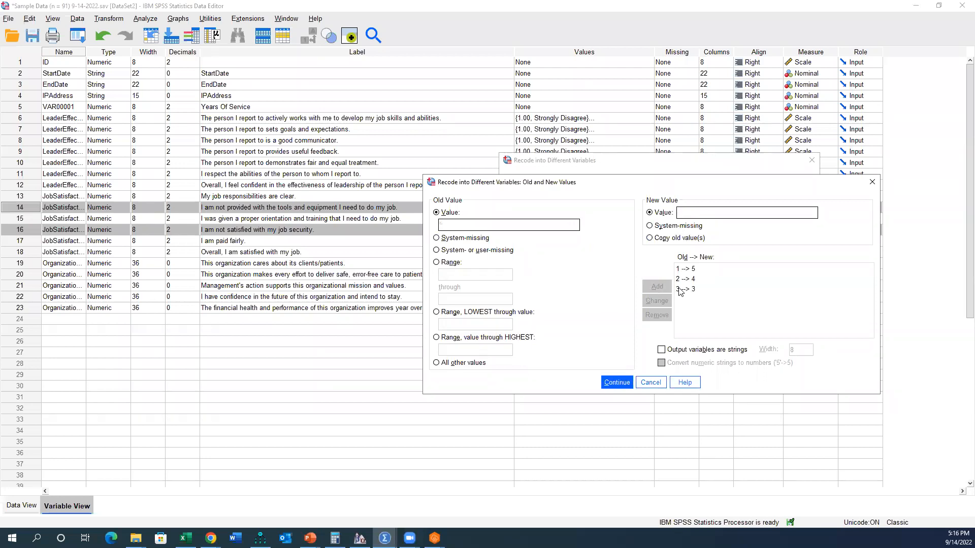
Step: Add the remaining value pairs, 4 to 2 and 5 to 1, and accept the recoding rules
type("4")
key("Tab")
type("2")
key("Return")
left_click(691, 209)
type("1")
left_click(657, 286)
left_click(617, 382)
Step: Paste the reverse-coding command as syntax and bring up the Syntax Editor
left_click(632, 334)
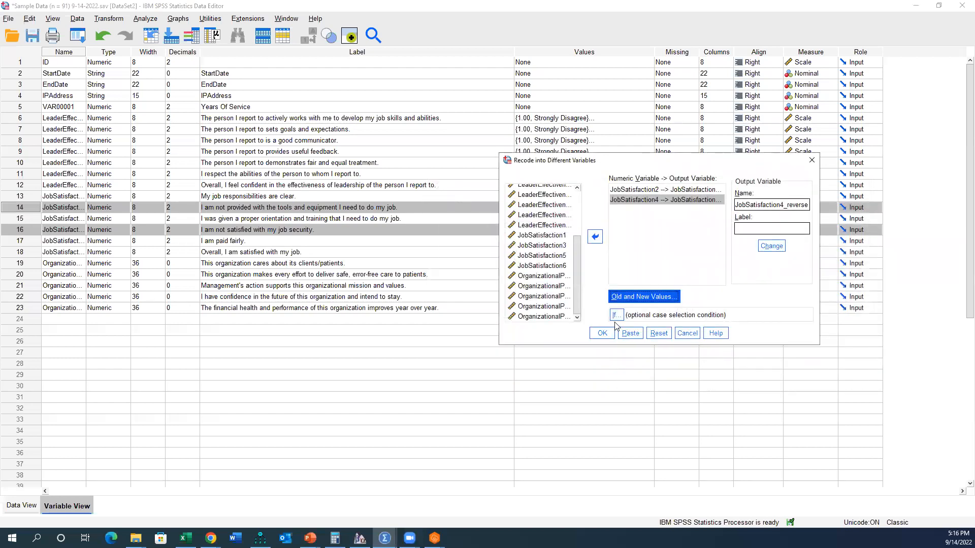
left_click(629, 335)
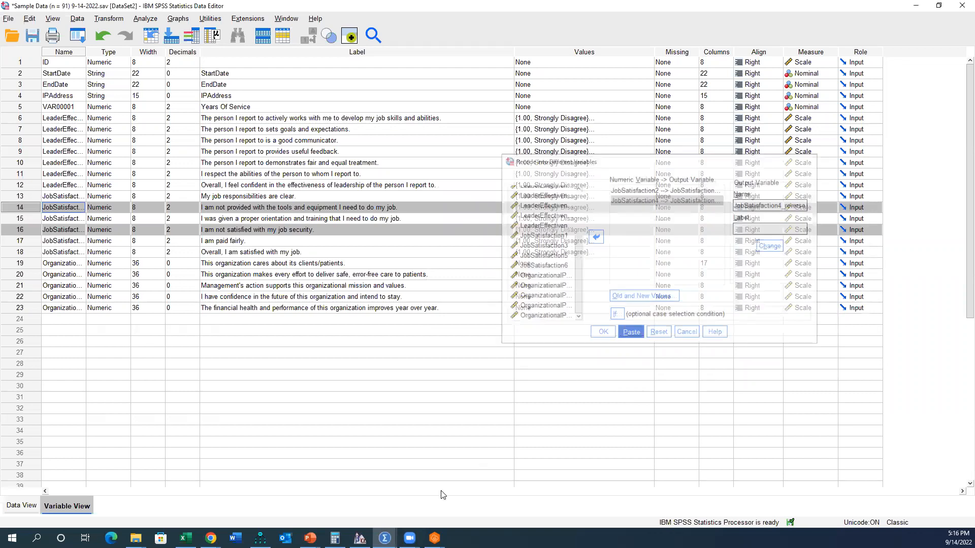
mouse_move(385, 538)
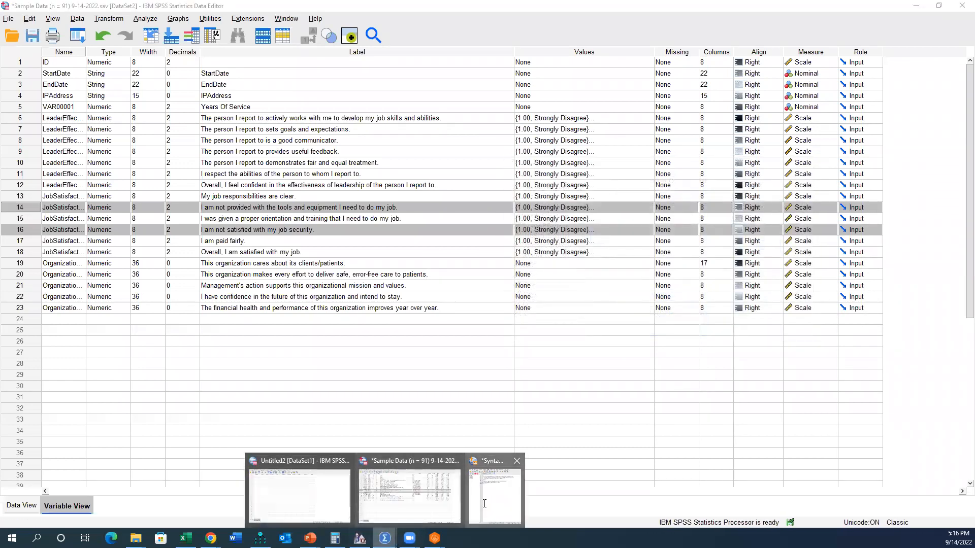
left_click(477, 509)
left_click(158, 118)
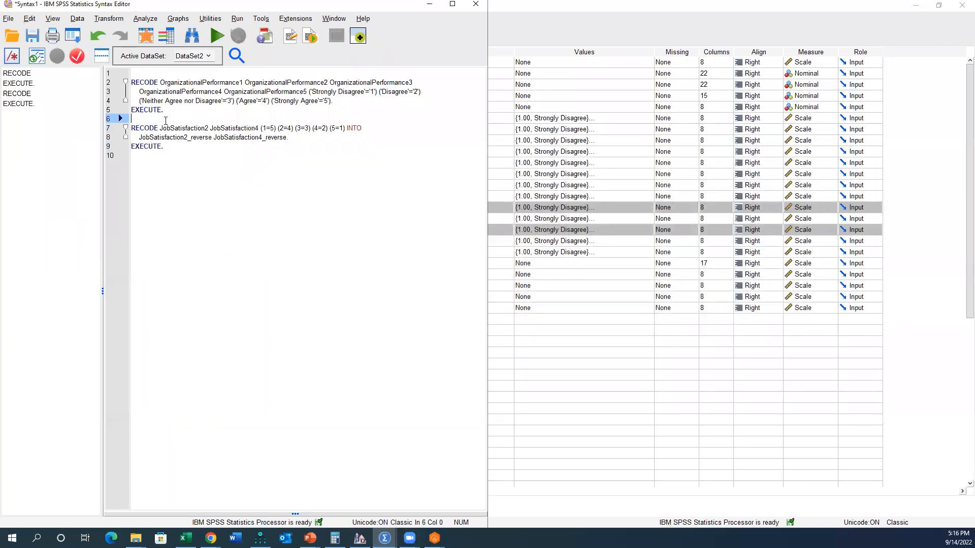
Step: Add the comment "*changing from string to numeric." above the OrganizationalPerformance RECODE command
key("ctrl+Home")
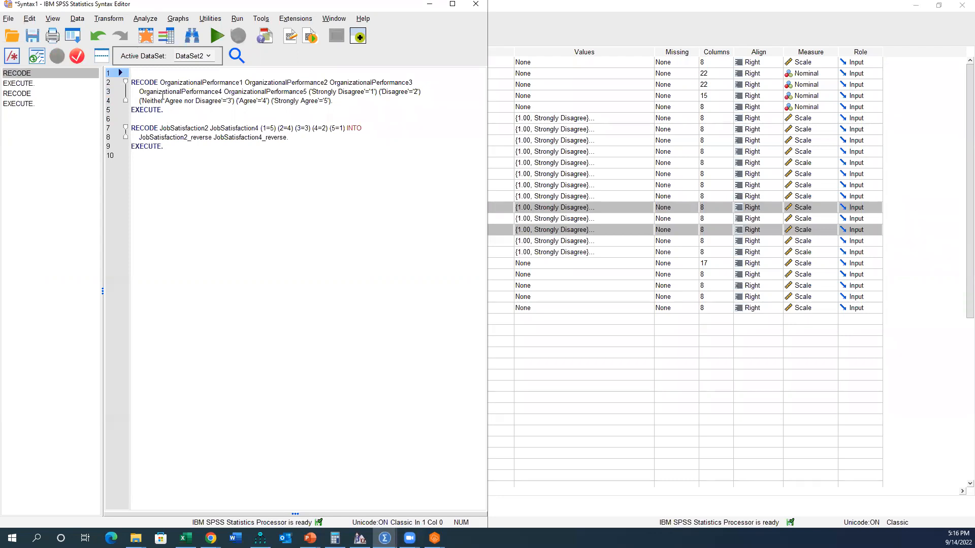
key("ctrl+r")
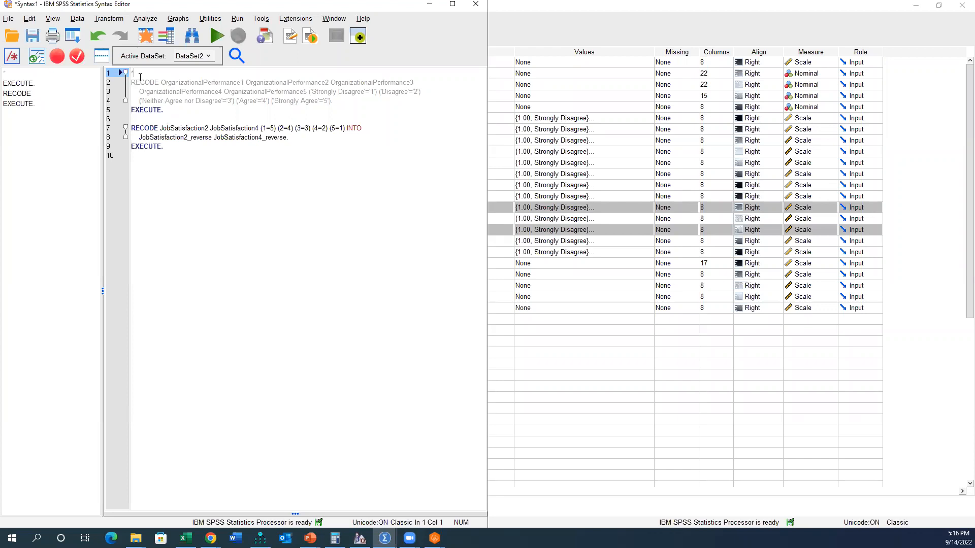
type("ging from string to numeric")
Step: Add the comment "*reverse coding negatively phrased items." above the JobSatisfaction RECODE command, reusing a copy of the first comment
left_click_drag(236, 74, 131, 75)
key("ctrl+c")
left_click(152, 120)
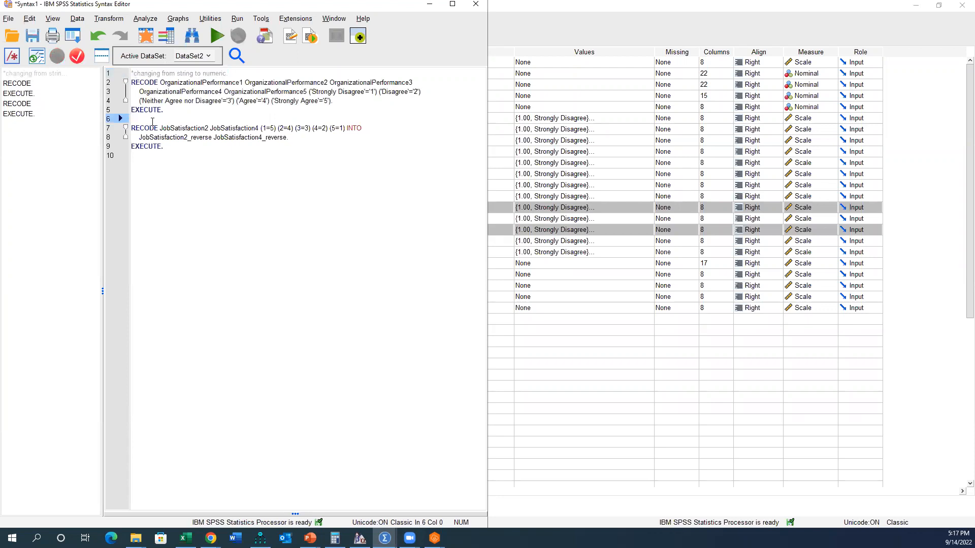
key("Return")
key("ctrl+v")
left_click_drag(134, 128, 228, 130)
type("reverse")
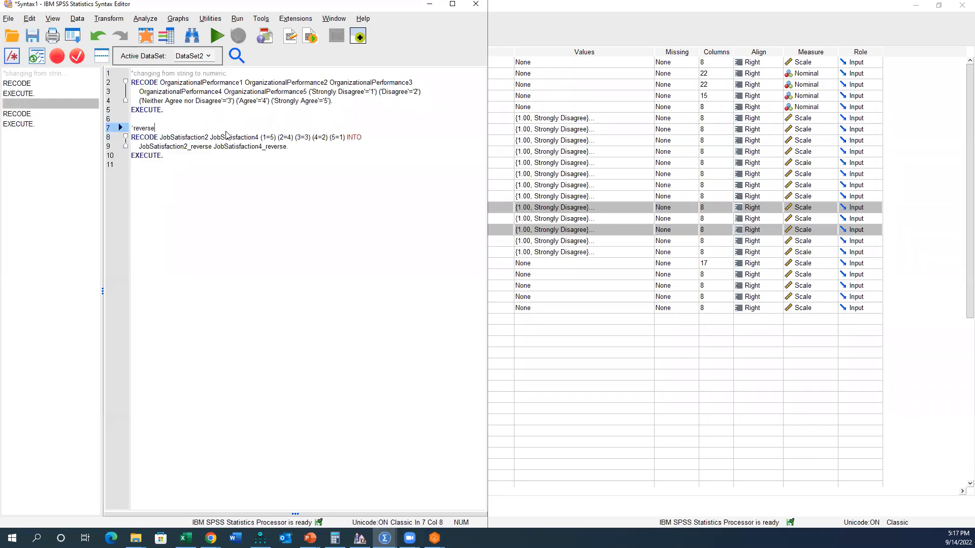
type(" coding negatively phrased items")
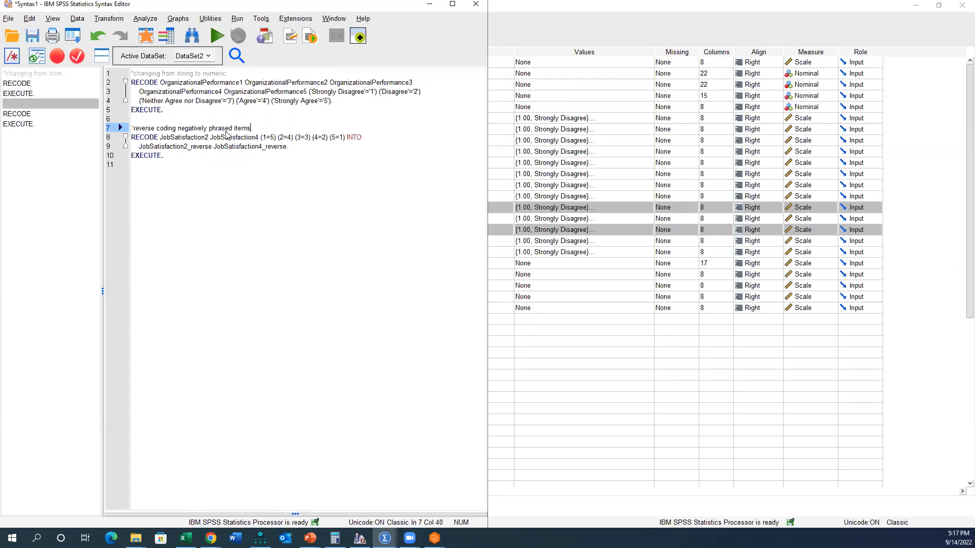
type(".")
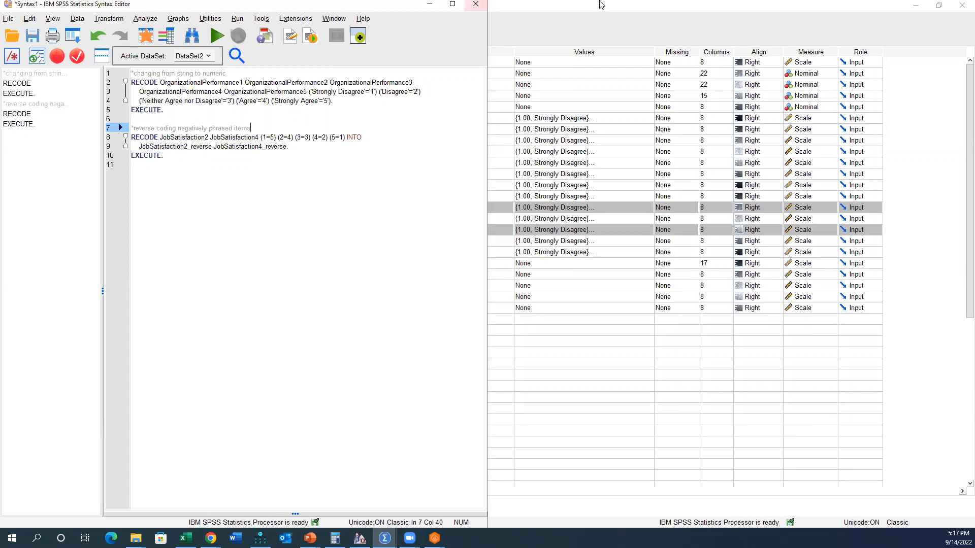
Step: Return to the Data Editor and show the JobSatisfaction and OrganizationalPerformance columns in the data grid
left_click(599, 2)
left_click(26, 267)
double_click(26, 269)
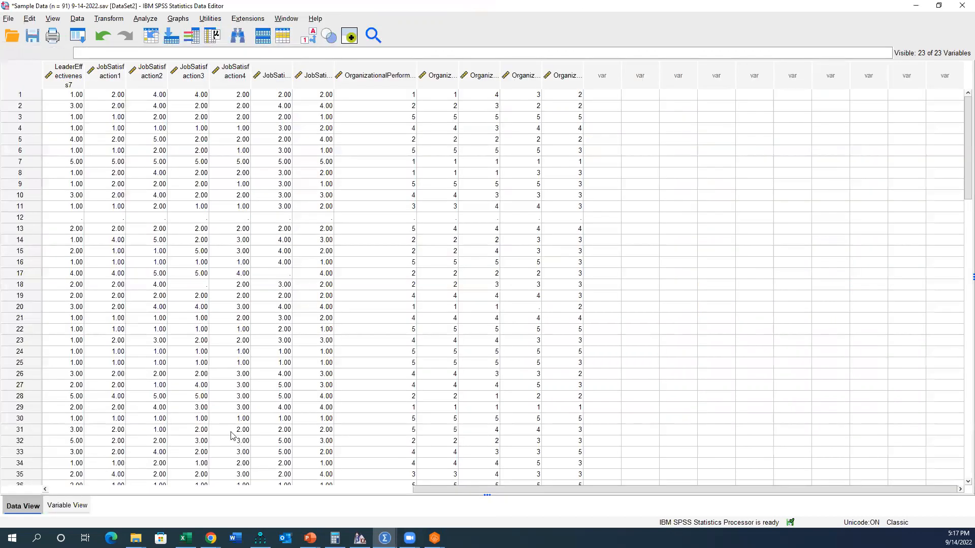
Step: Run only the reverse-coding block of the syntax and inspect the JobSatisfaction2_reverse column in the Data Editor
mouse_move(384, 538)
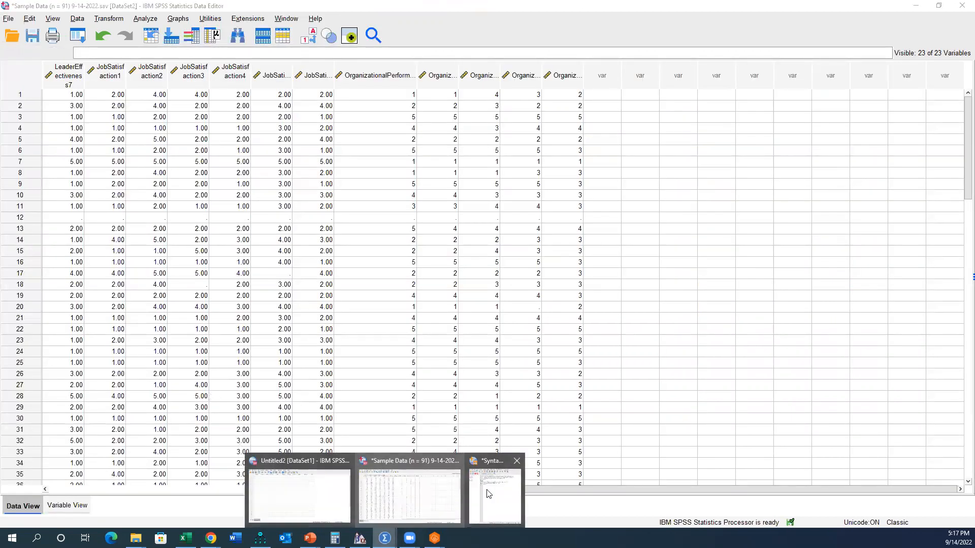
left_click(488, 495)
left_click_drag(194, 171, 131, 128)
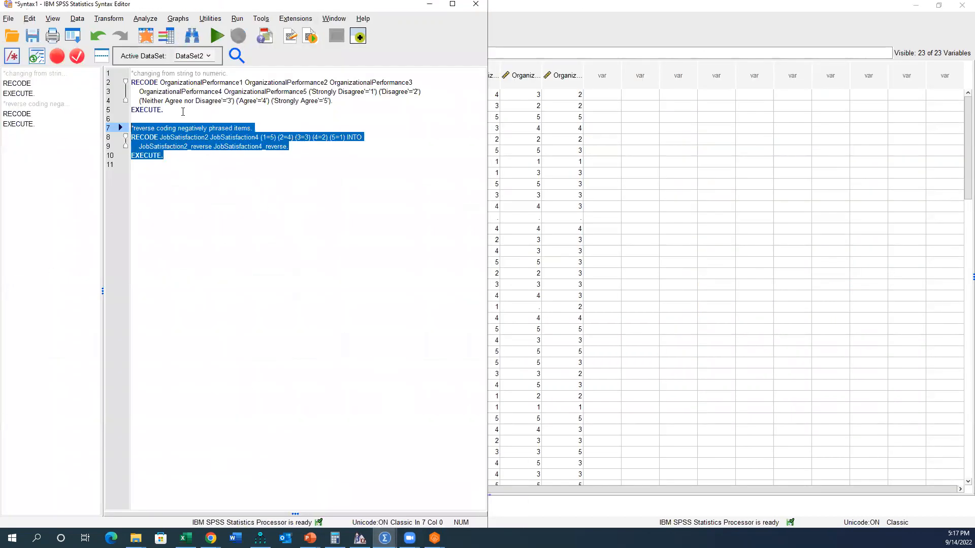
left_click(220, 40)
left_click(635, 50)
left_click(666, 71)
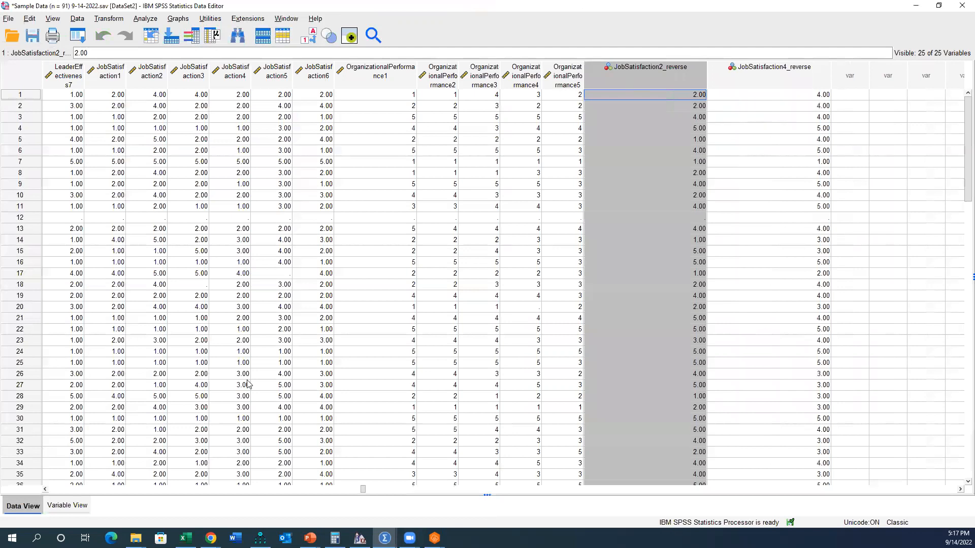
Step: Show the variable definitions and widen the Name column to fit the full variable names
left_click(67, 505)
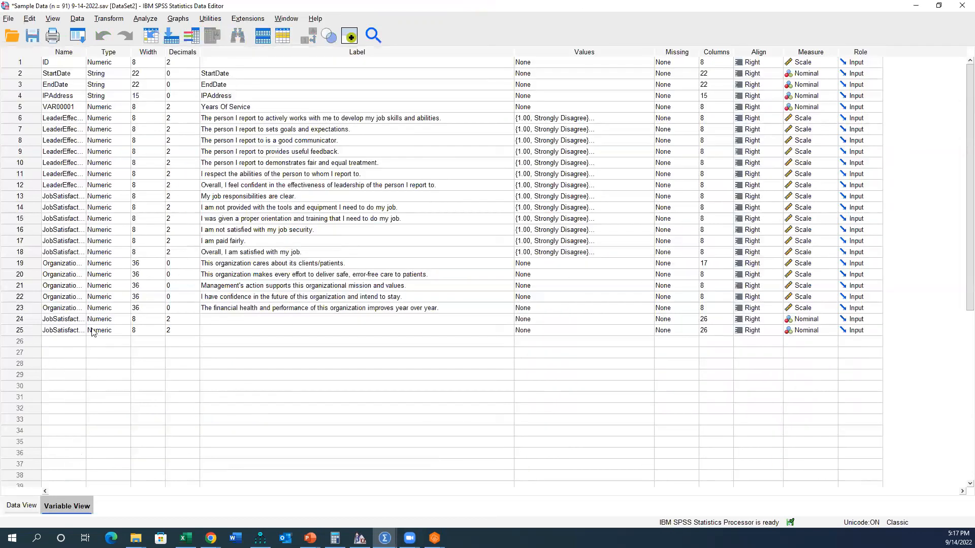
left_click(73, 53)
double_click(86, 52)
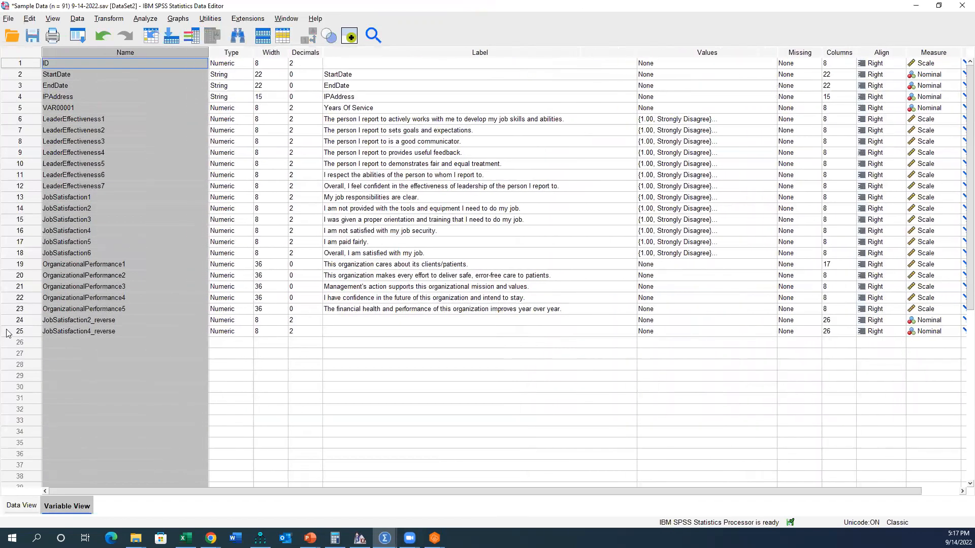
Step: Move JobSatisfaction2_reverse directly above JobSatisfaction2 and JobSatisfaction4_reverse directly above JobSatisfaction4 in the variable list
left_click(27, 321)
left_click_drag(31, 320, 44, 218)
left_click(29, 332)
left_click_drag(30, 332, 35, 246)
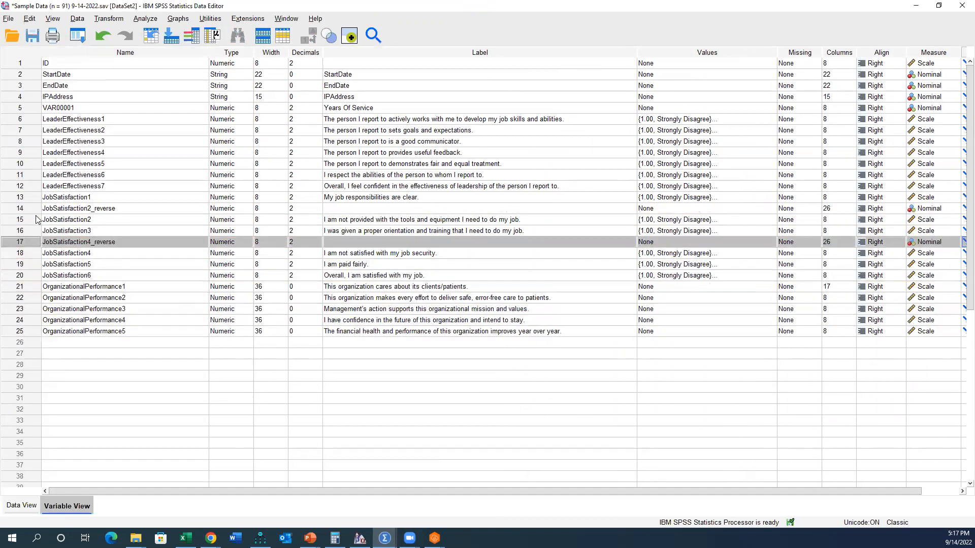
Step: Move the original JobSatisfaction2 and JobSatisfaction4 variables together to the end of the variable list
left_click(37, 219)
left_click(36, 254, "ctrl")
left_click_drag(37, 255, 42, 329)
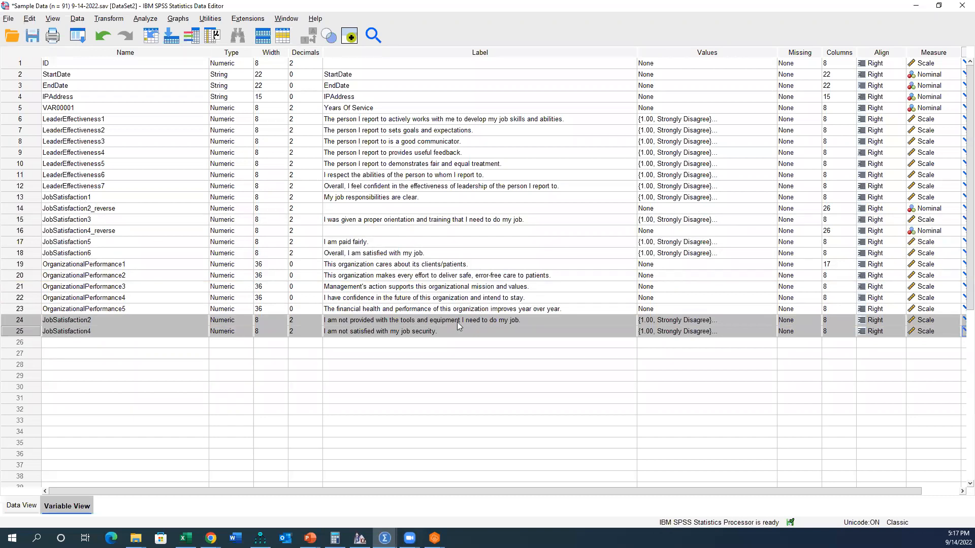
Step: Copy the label text of JobSatisfaction2 into the empty label of JobSatisfaction2_reverse
left_click_drag(387, 322, 433, 330)
left_click(518, 321)
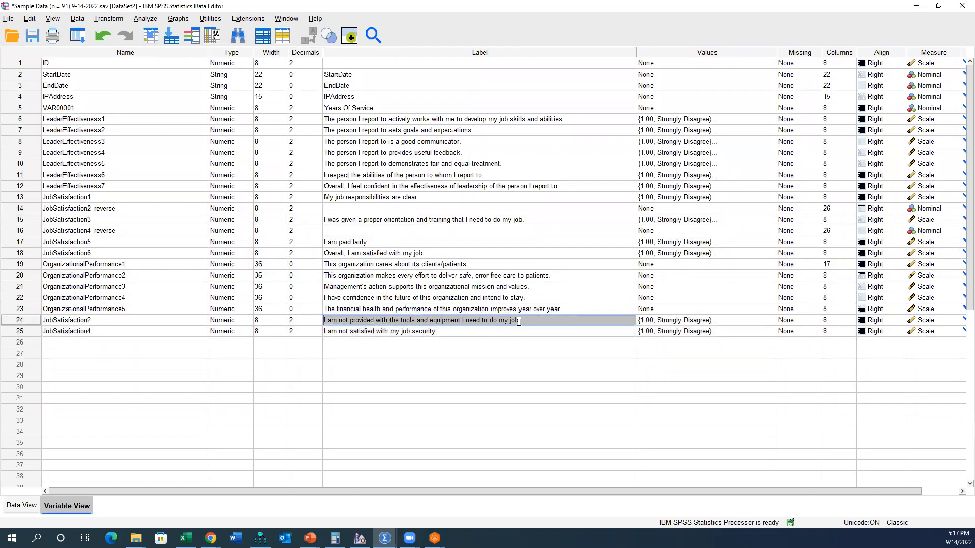
double_click(528, 320)
left_click_drag(527, 321, 191, 320)
key("ctrl+c")
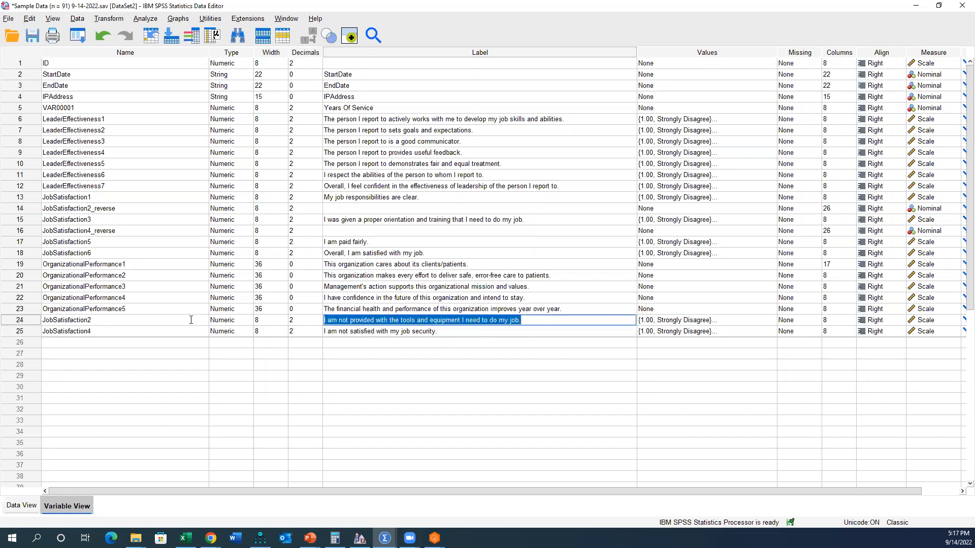
double_click(364, 209)
key("ctrl+v")
Step: Copy the label text of JobSatisfaction4 into the empty label of JobSatisfaction4_reverse
left_click(433, 331)
double_click(434, 331)
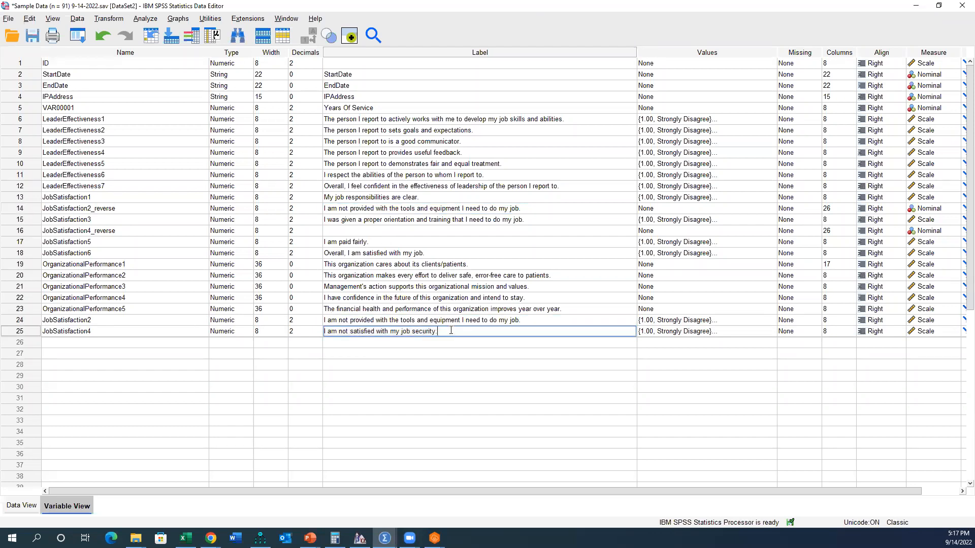
left_click_drag(451, 331, 238, 331)
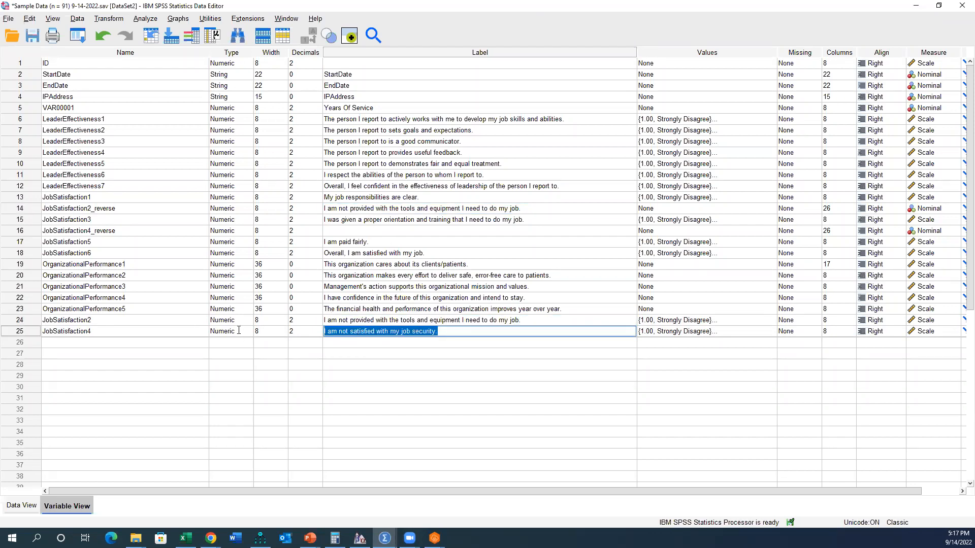
double_click(351, 231)
key("ctrl+v")
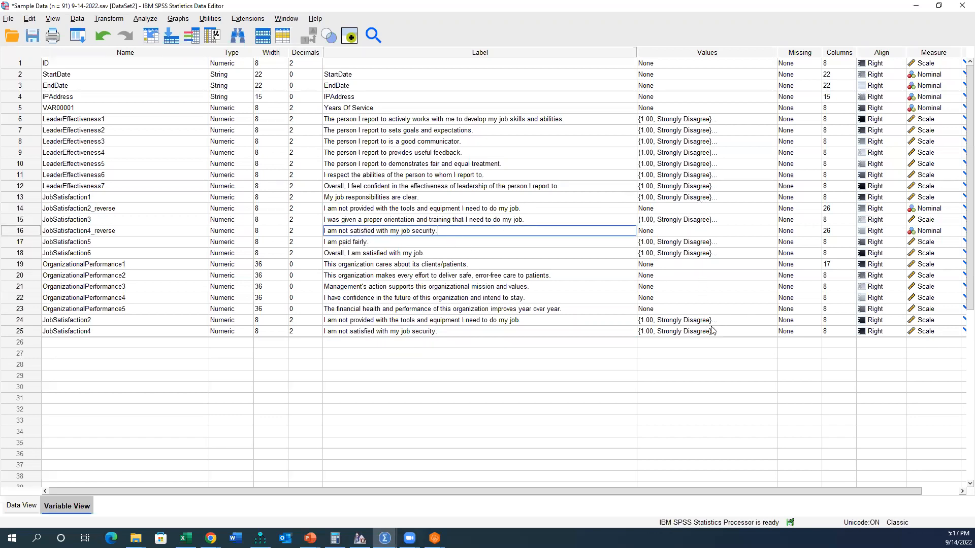
Step: Check the value labels of JobSatisfaction2, and add labels 1 = Strongly Agree and 2 = Agree to JobSatisfaction2_reverse
double_click(769, 320)
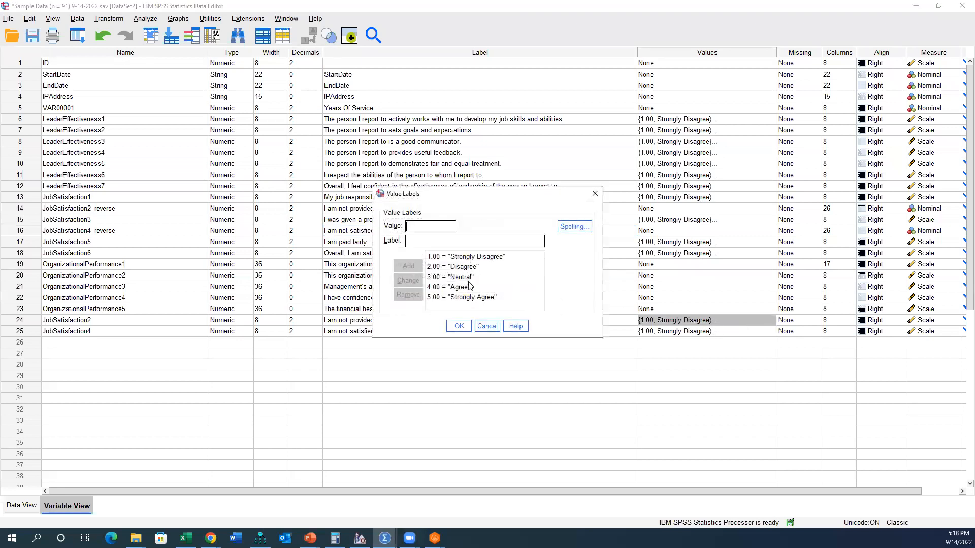
left_click(487, 325)
double_click(769, 209)
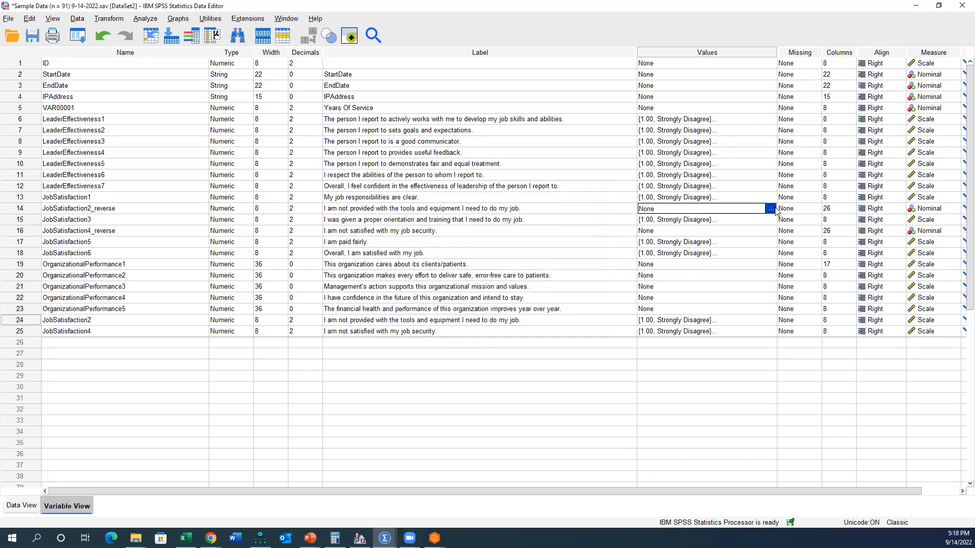
type("Strongly Agree")
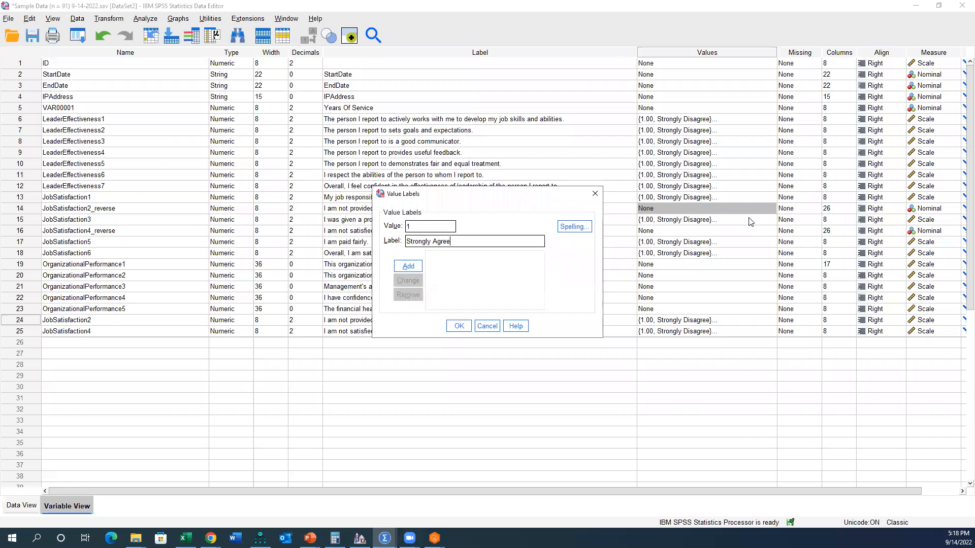
key("Return")
type("2")
type("Agree")
key("Return")
Step: Add value labels 3 = Neither agree nor disagree and 4 = Disagree to JobSatisfaction2_reverse
type("3")
key("Tab")
type("Neither agree onor disagree")
key("Return")
type("4")
key("Tab")
type("Disagree")
key("Return")
Step: Add value label 5 = Strongly Disagree to JobSatisfaction2_reverse and copy its complete value labels to JobSatisfaction4_reverse
type("5.00 = \"Strongly Disagree")
key("Return")
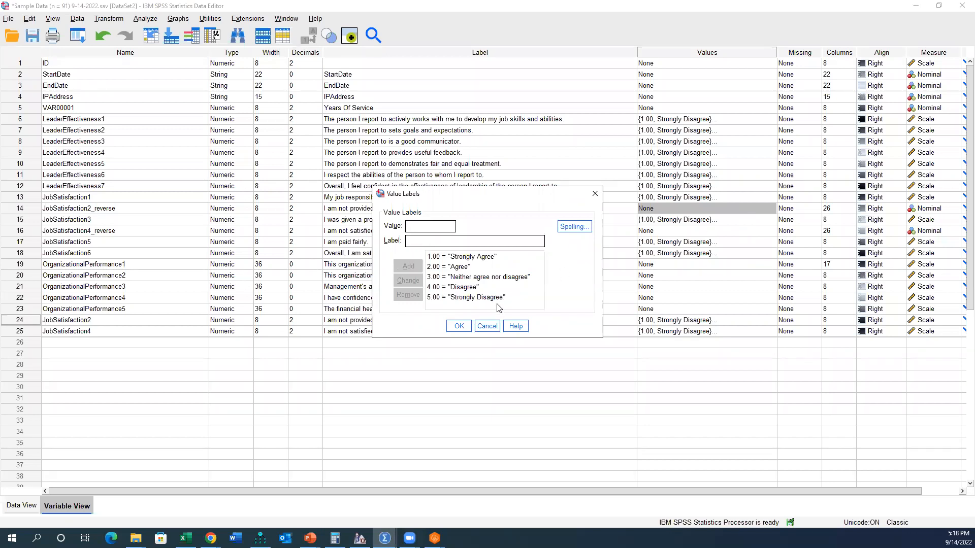
left_click(458, 326)
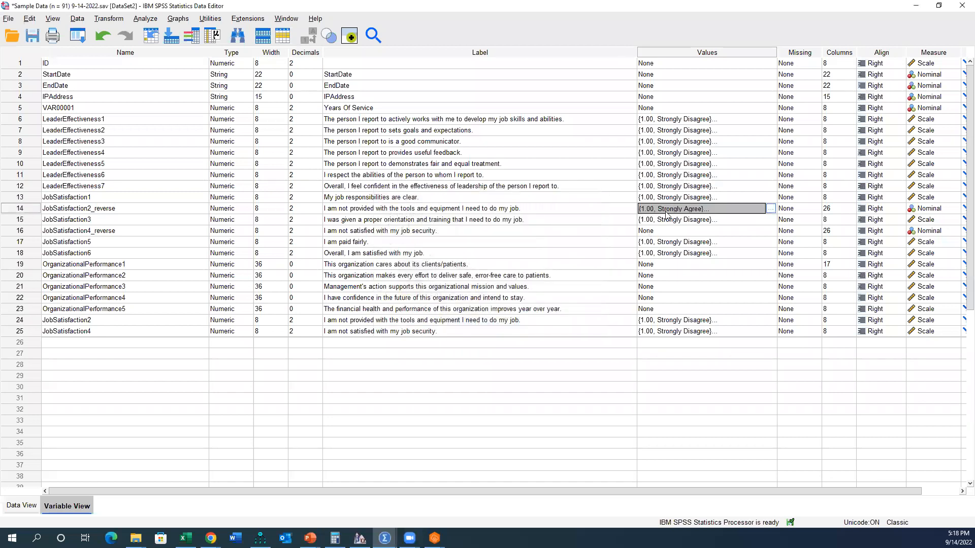
left_click(663, 233)
key("ctrl+v")
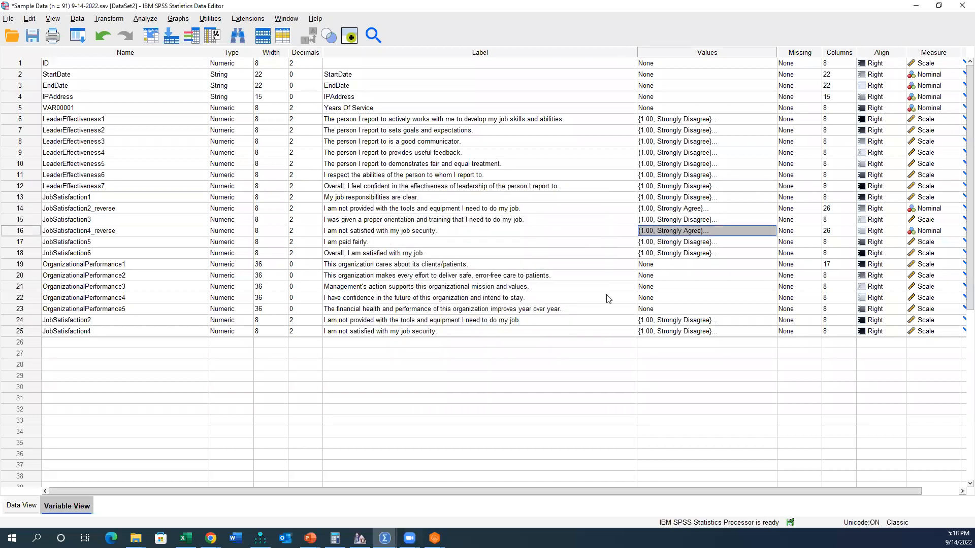
Step: Check the Recoding Variables and Reverse-coding slide in PowerPoint and return to the SPSS Data Editor
mouse_move(310, 537)
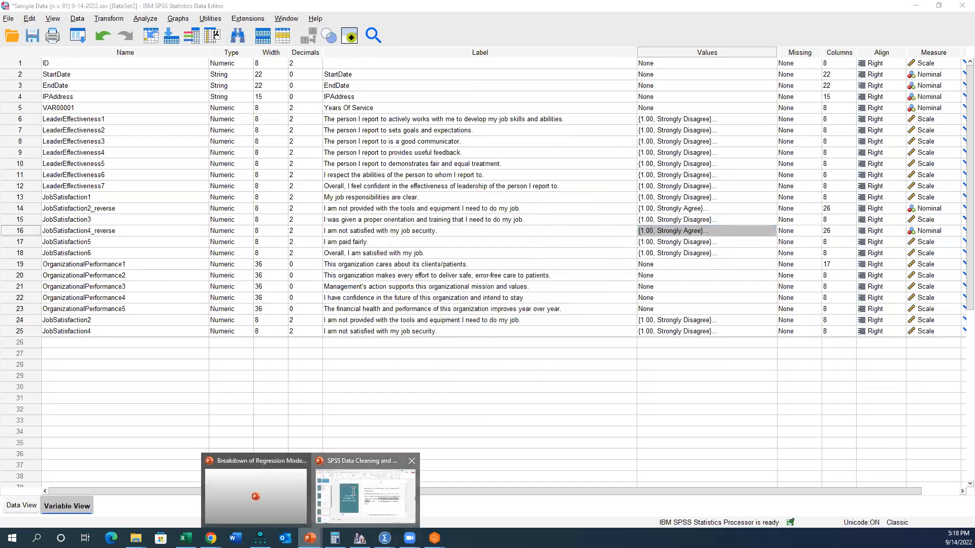
left_click(318, 514)
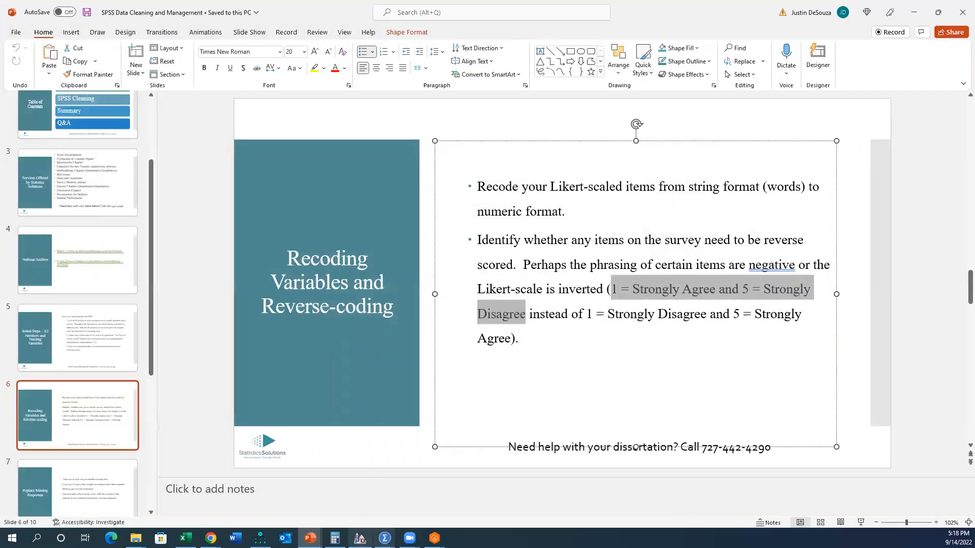
mouse_move(384, 537)
left_click(394, 491)
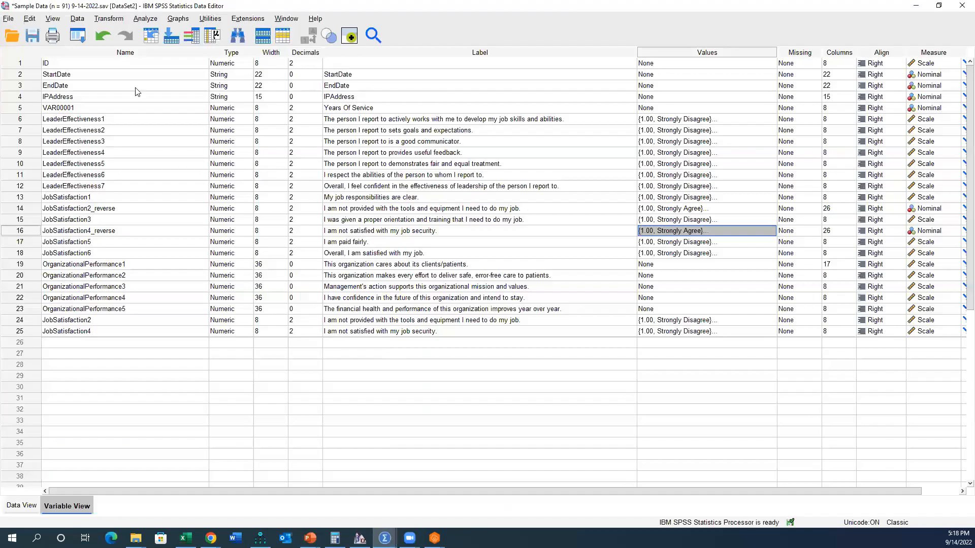
Step: Save the dataset as a new file named "Sample Data (n = 91) 9-14-2022 - reverse coded items.sav"
left_click(8, 18)
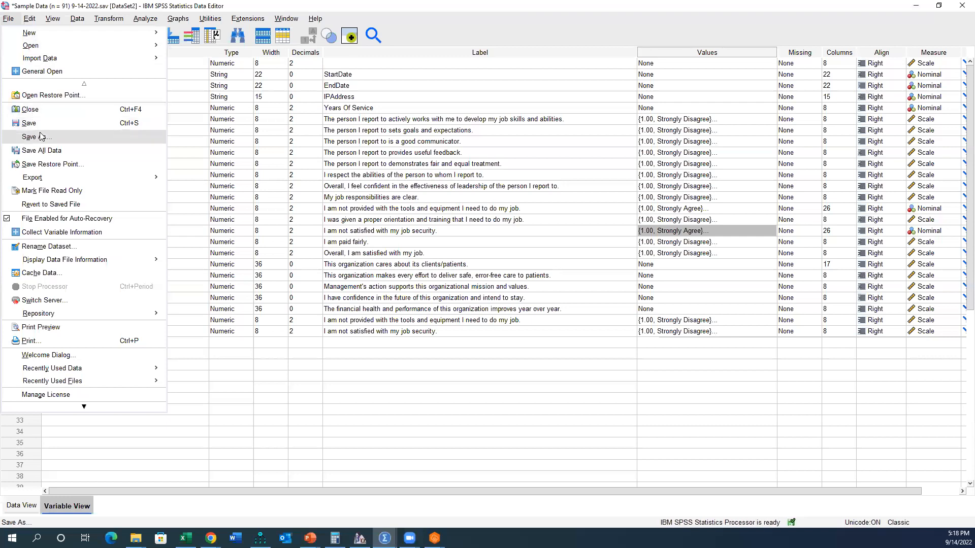
left_click(101, 139)
left_click(181, 176)
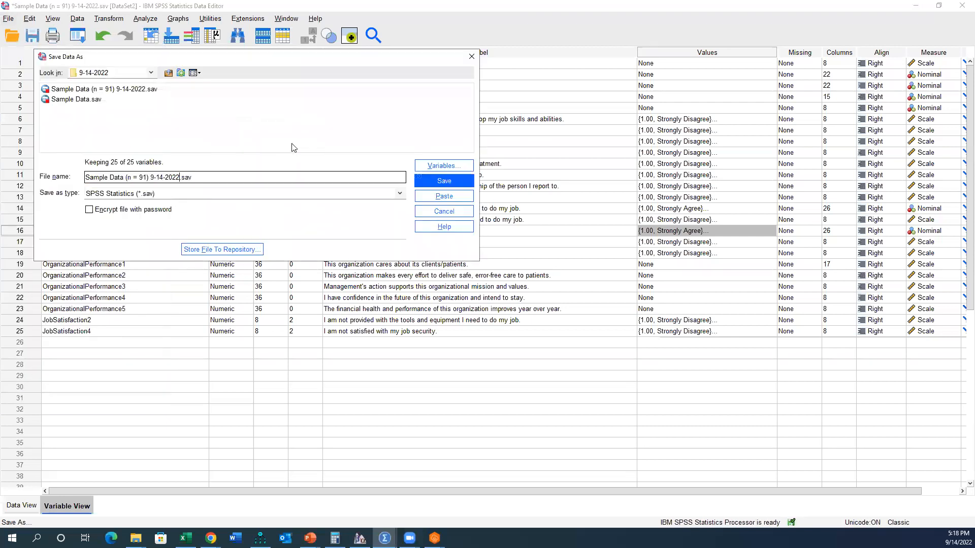
type("- reverse coded items")
key("Return")
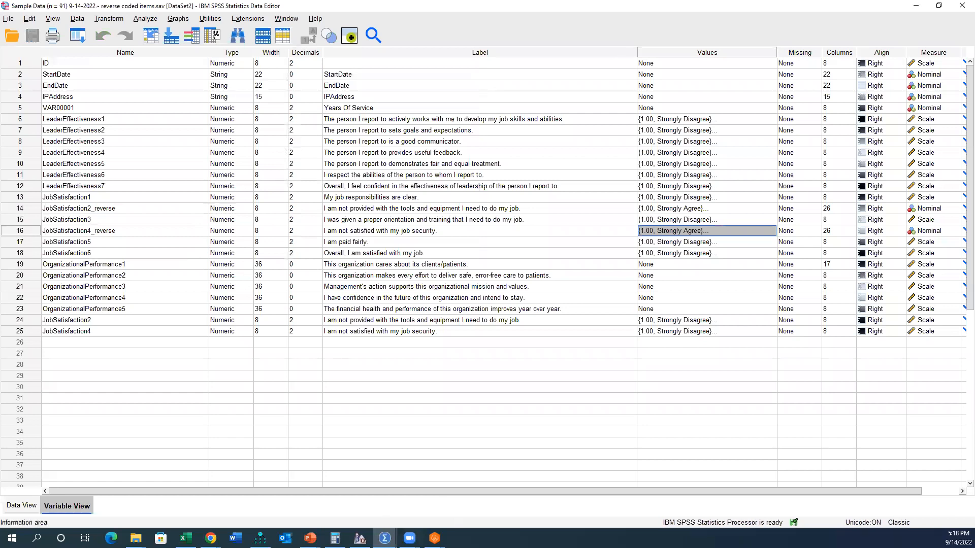
Step: Switch to the SPSS Data Cleaning and Management presentation in PowerPoint
mouse_move(385, 538)
mouse_move(310, 538)
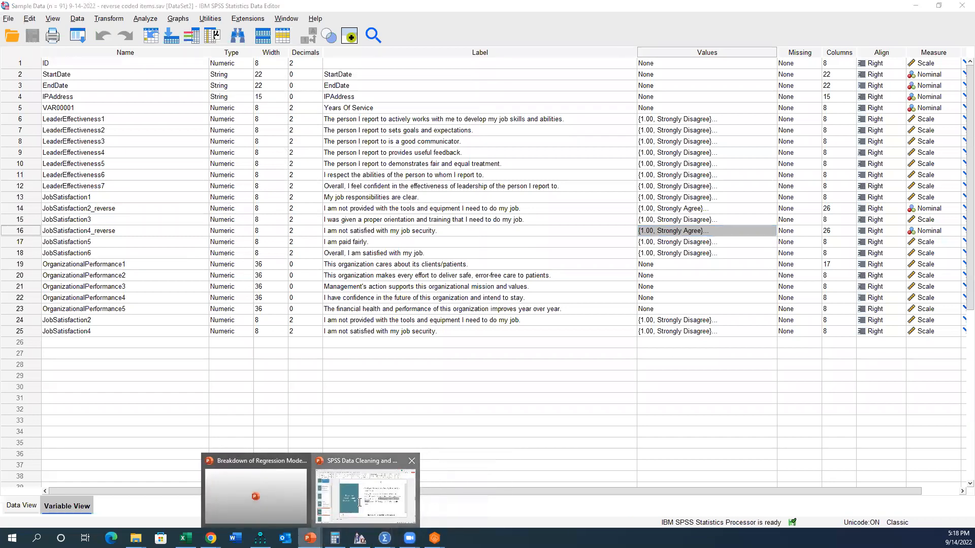
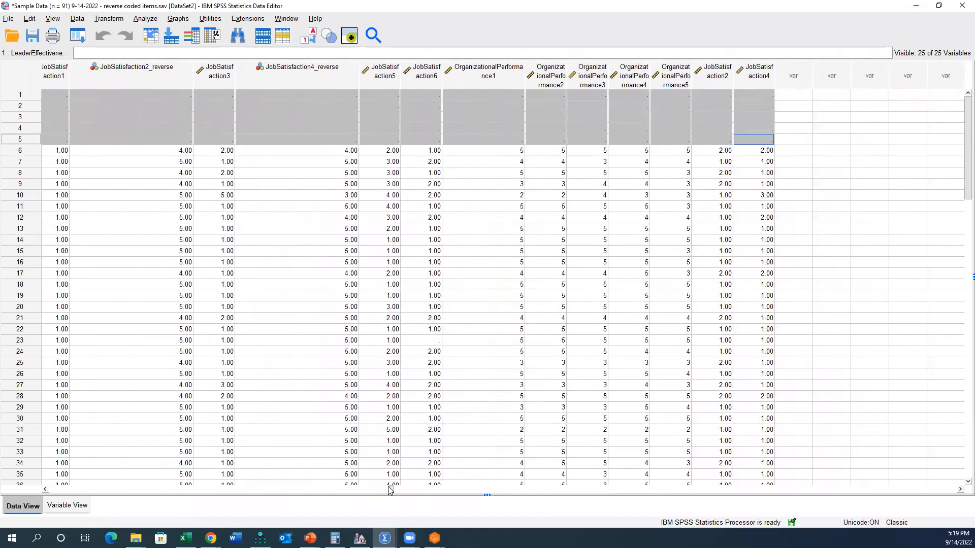
Step: Delete cases 1 to 5, which hold no survey item responses, from the dataset
left_click_drag(391, 490, 58, 490)
left_click_drag(20, 140, 31, 98)
right_click(26, 102)
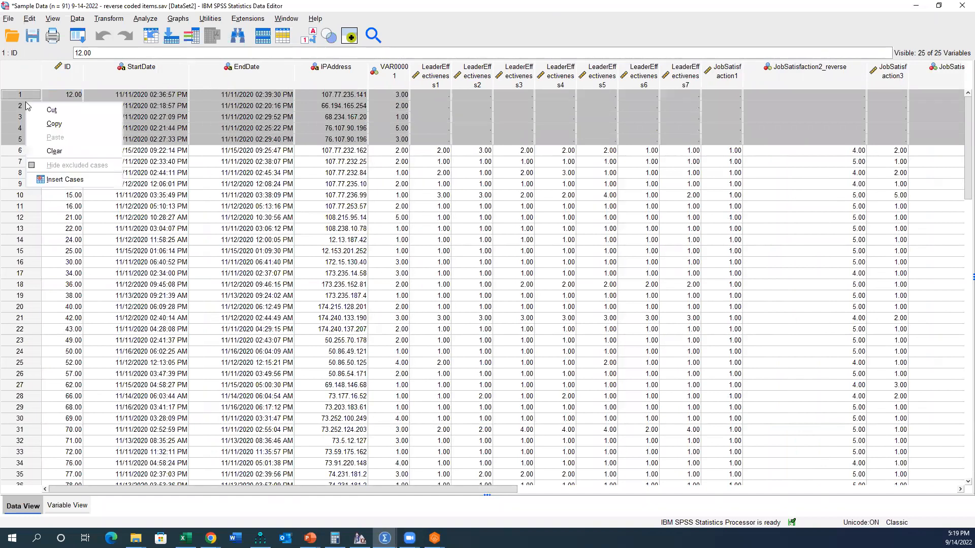
left_click(50, 151)
left_click_drag(51, 490, 195, 489)
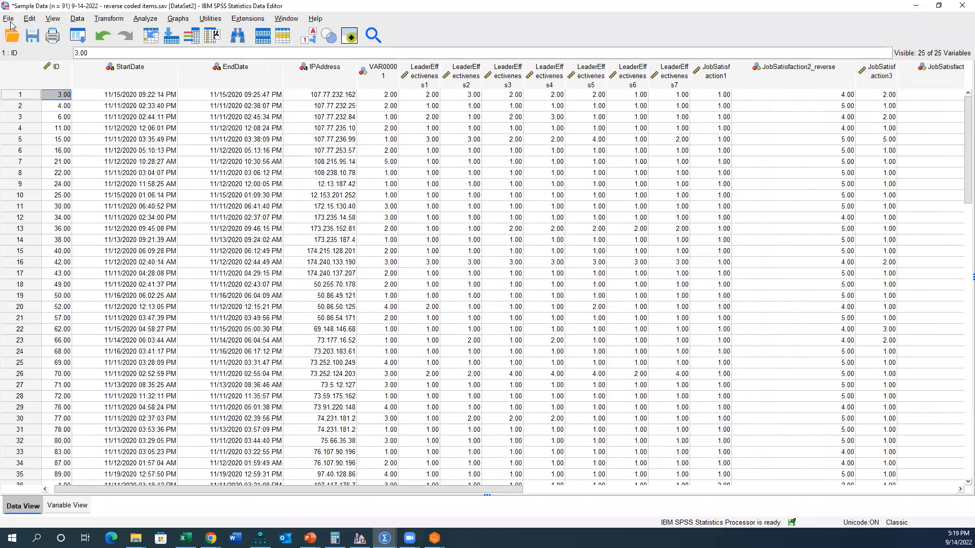
Step: Save the dataset as a new file named "Sample Data (n = 86) 9-14-2022 - removed five non-responses.sav"
left_click(8, 19)
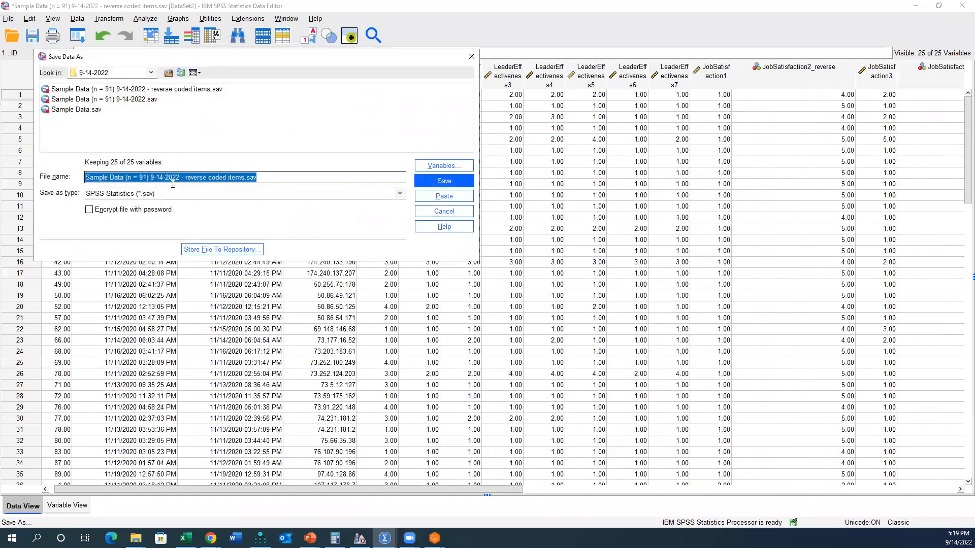
left_click(143, 177)
key("Delete")
key("Delete")
type("86")
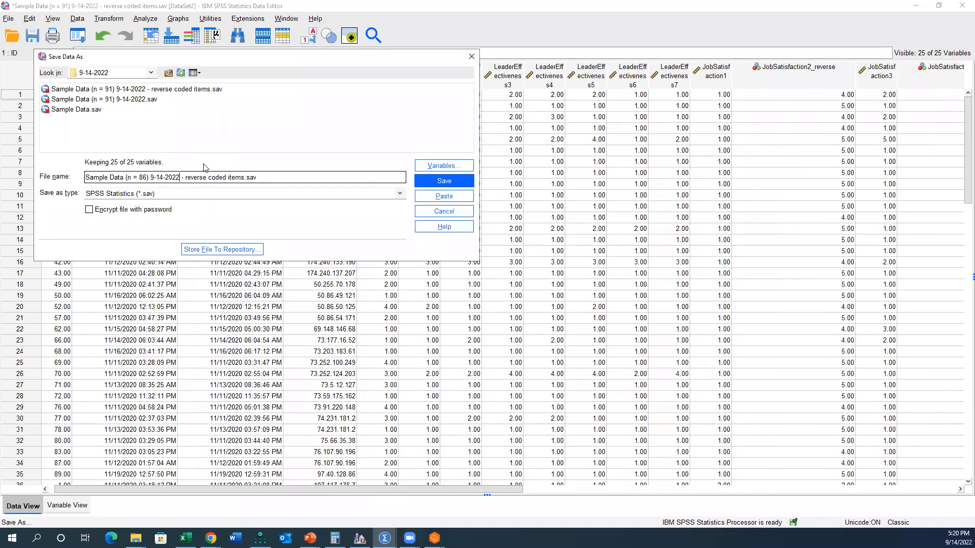
key("Delete")
key("Delete")
key("Delete")
key("Delete")
key("Delete")
key("Delete")
key("Delete")
key("Delete")
key("Delete")
key("Delete")
key("Delete")
key("Delete")
key("Delete")
key("Delete")
key("Delete")
key("Delete")
key("Delete")
key("Delete")
key("Delete")
key("Delete")
type("removed five non-resp")
key("Return")
Step: Inspect JobSatisfaction6 in case 18 and the surrounding item responses for missing data
left_click_drag(343, 488, 451, 489)
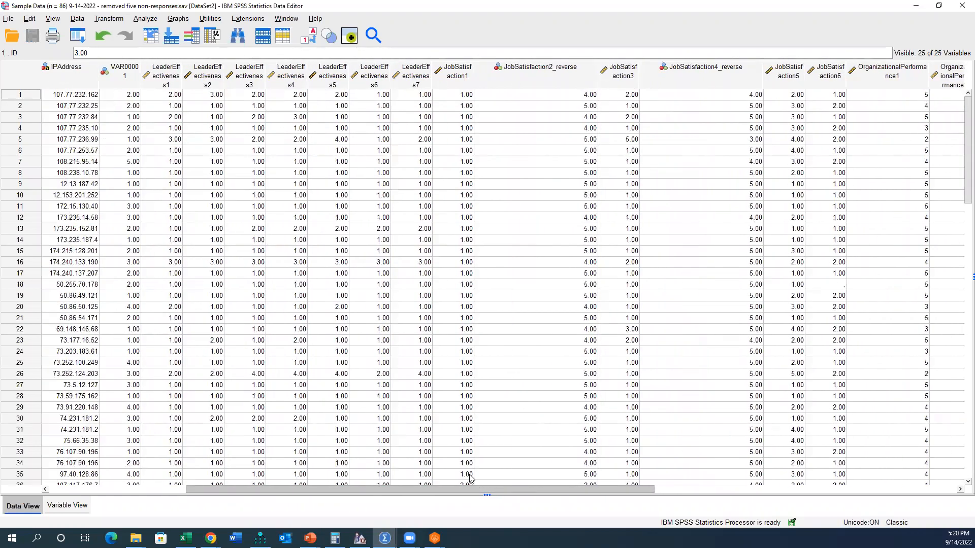
left_click(824, 285)
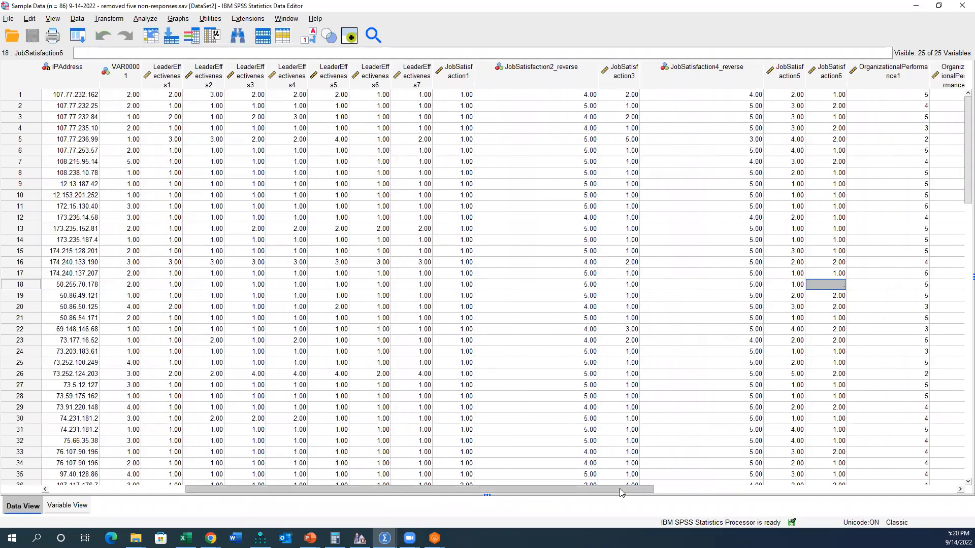
left_click_drag(617, 489, 653, 489)
scroll(757, 293, "down", 1)
scroll(756, 293, "down", 4)
scroll(757, 293, "up", 5)
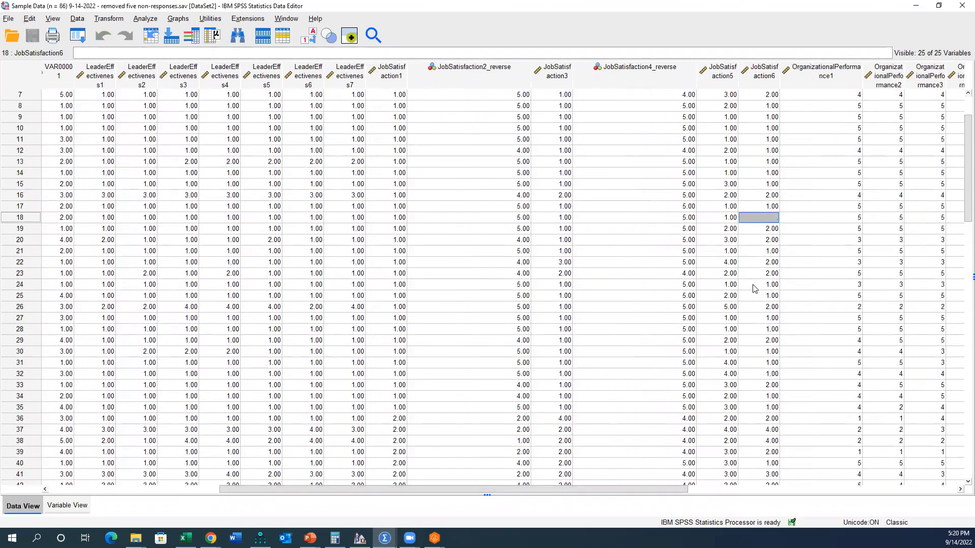
left_click_drag(637, 489, 598, 488)
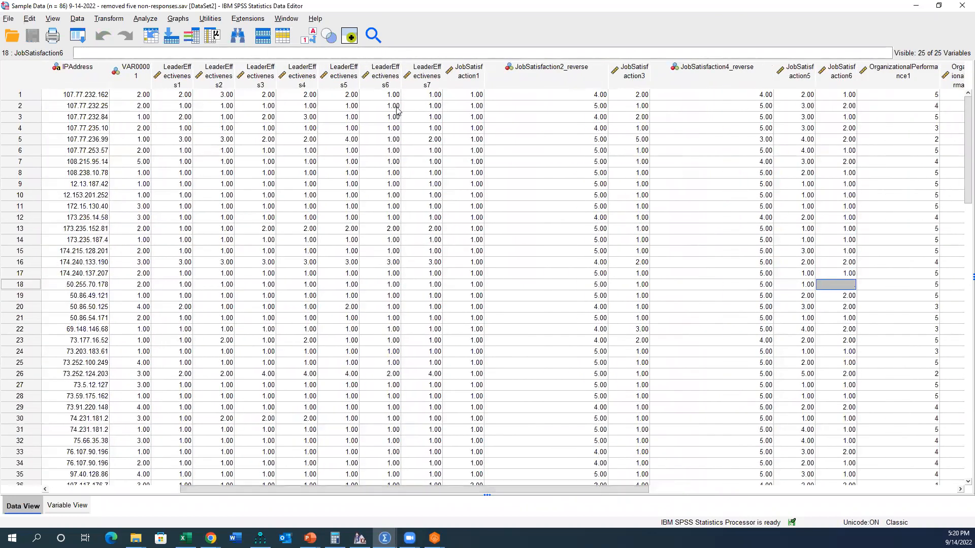
Step: Start Replace Missing Values, list variables by name, and add LeaderEffectiveness1 through OrganizationalPerformance5 as new variables
left_click(112, 21)
mouse_move(79, 21)
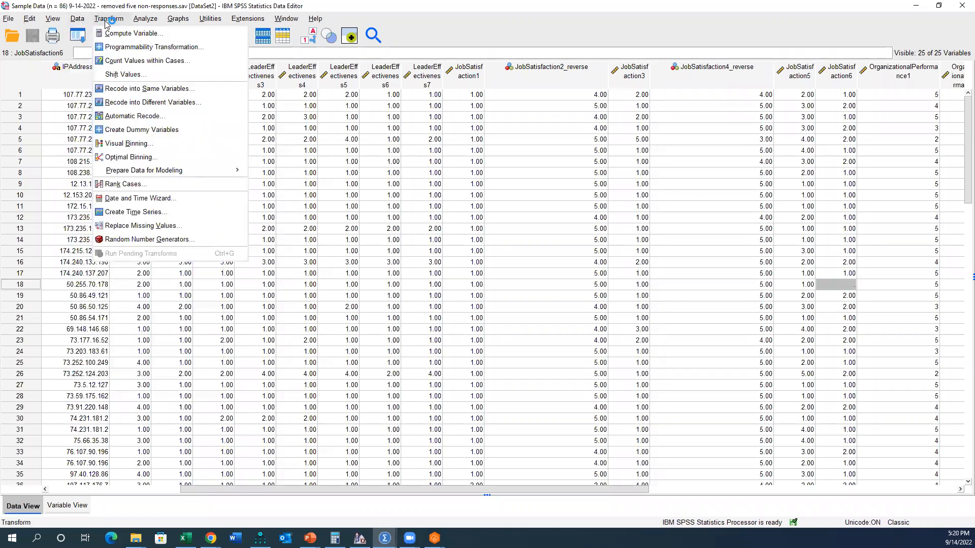
left_click(154, 226)
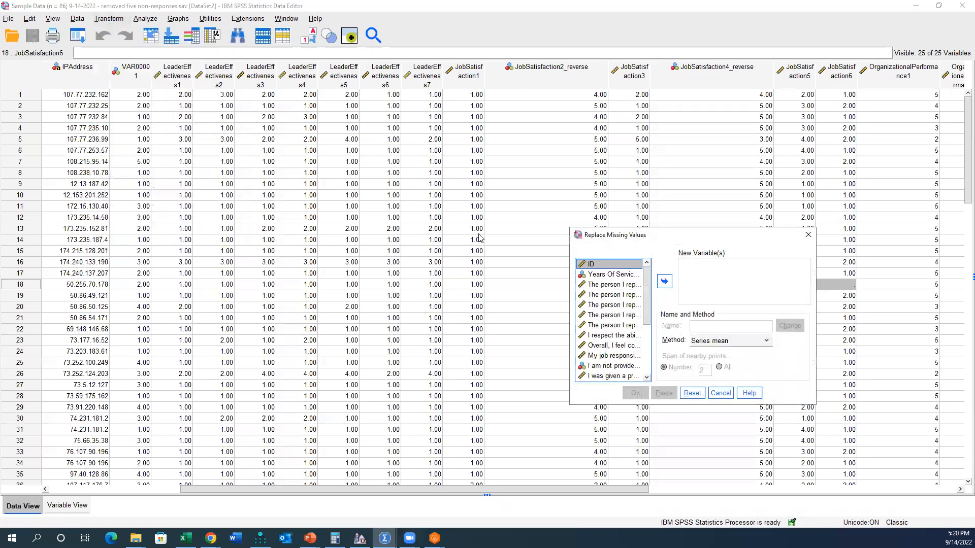
right_click(619, 319)
left_click(625, 328)
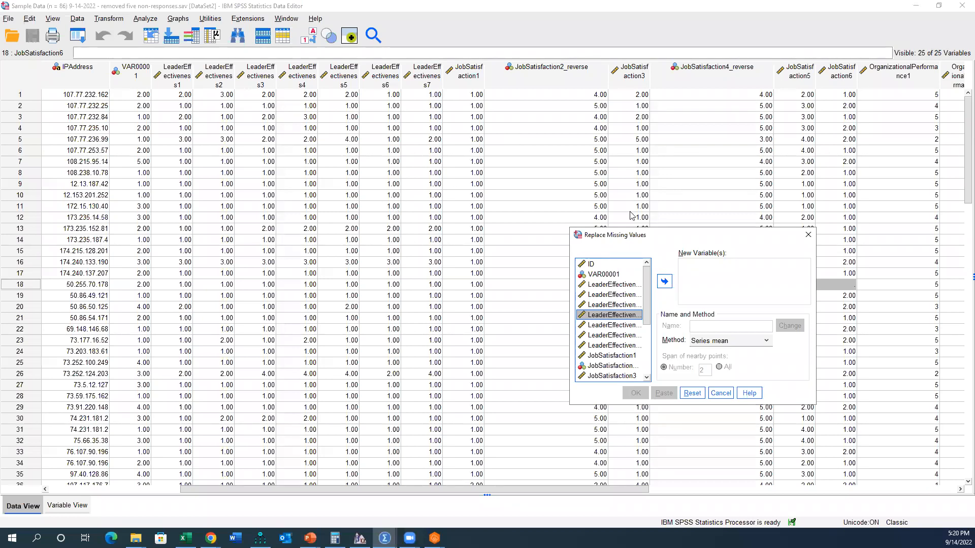
scroll(626, 291, "down", 4)
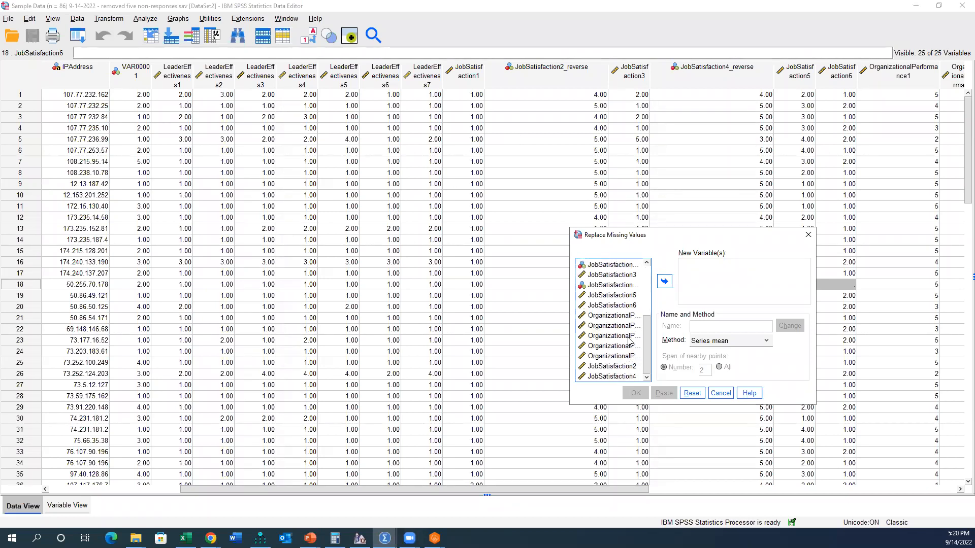
left_click(629, 357, "shift")
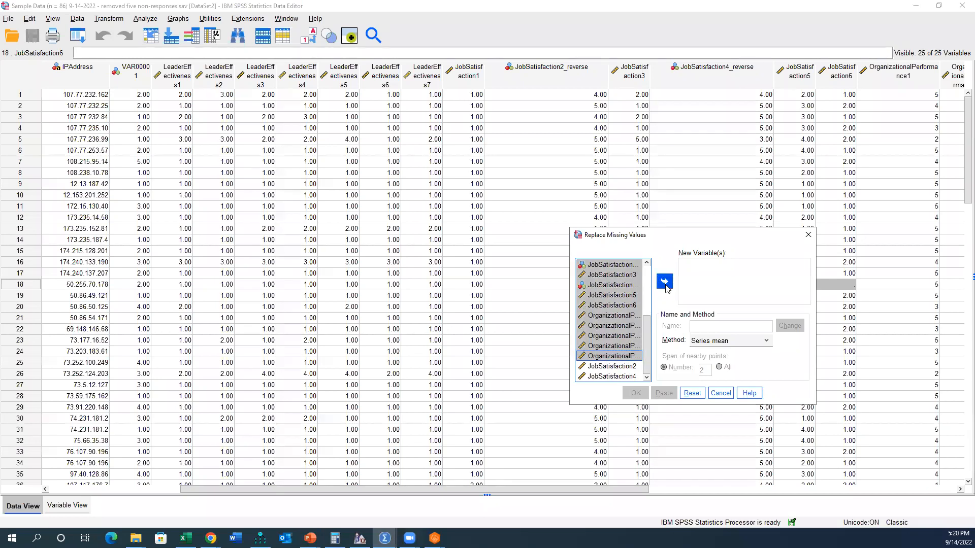
left_click(666, 287)
scroll(747, 279, "up", 5)
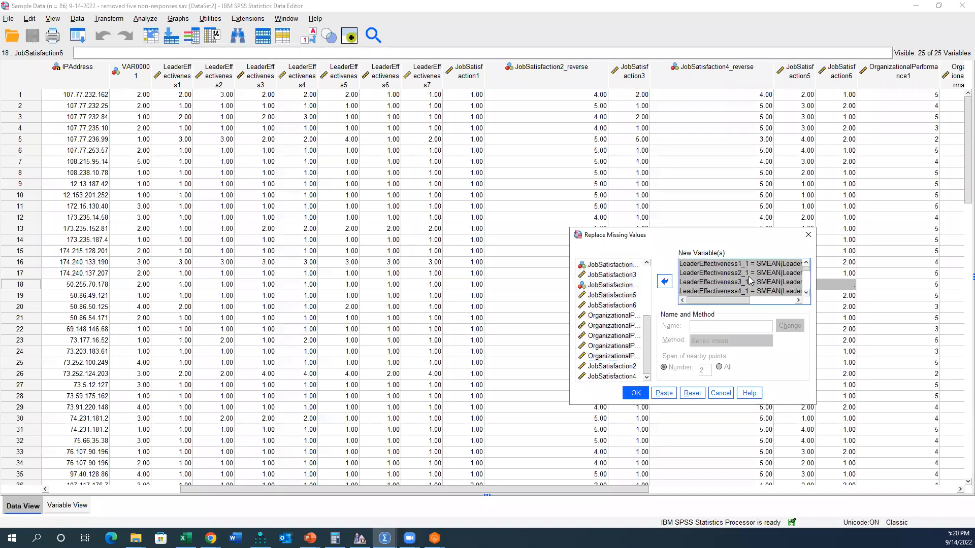
Step: Try the Median of nearby points method for LeaderEffectiveness1_1
left_click(752, 265)
left_click(748, 342)
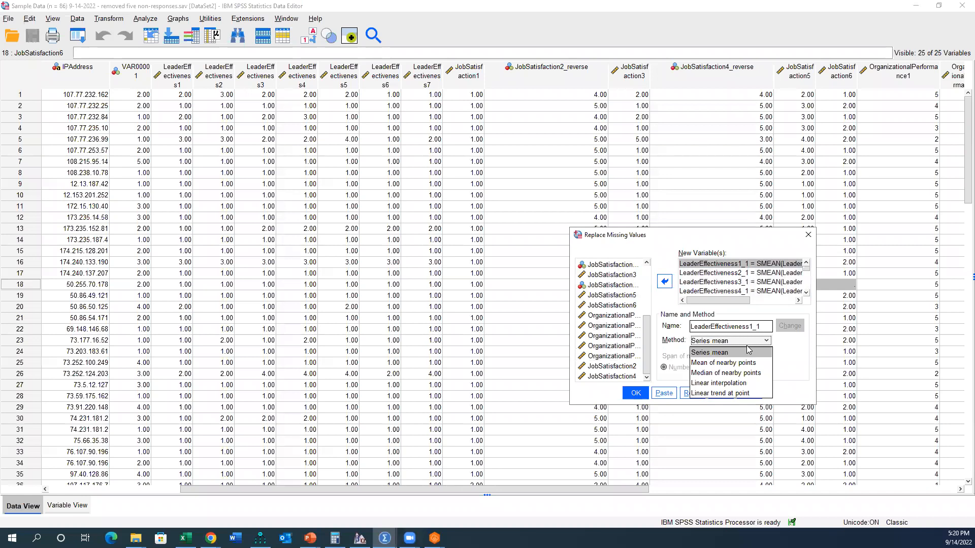
left_click(726, 373)
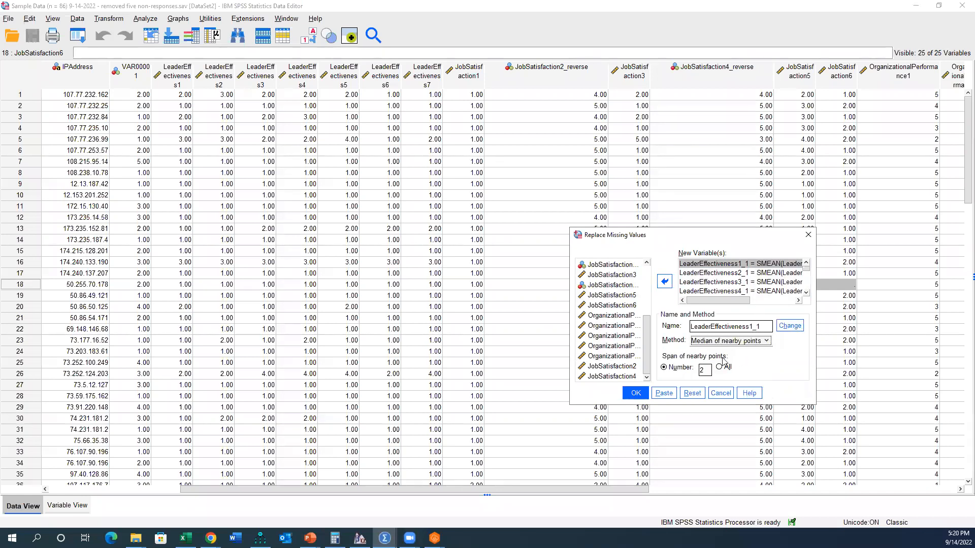
left_click(790, 326)
left_click(772, 274)
scroll(772, 278, "down", 5)
scroll(771, 277, "up", 5)
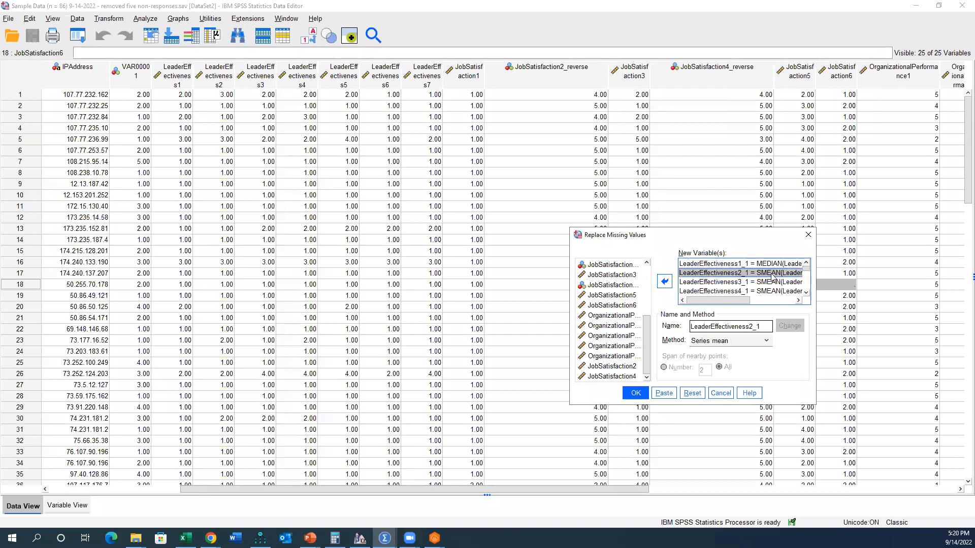
Step: Set the replacement method of LeaderEffectiveness1_1 back to Series mean
left_click(774, 291)
left_click(776, 264)
left_click(760, 341)
left_click(756, 352)
left_click(783, 326)
scroll(773, 287, "down", 5)
scroll(774, 287, "up", 5)
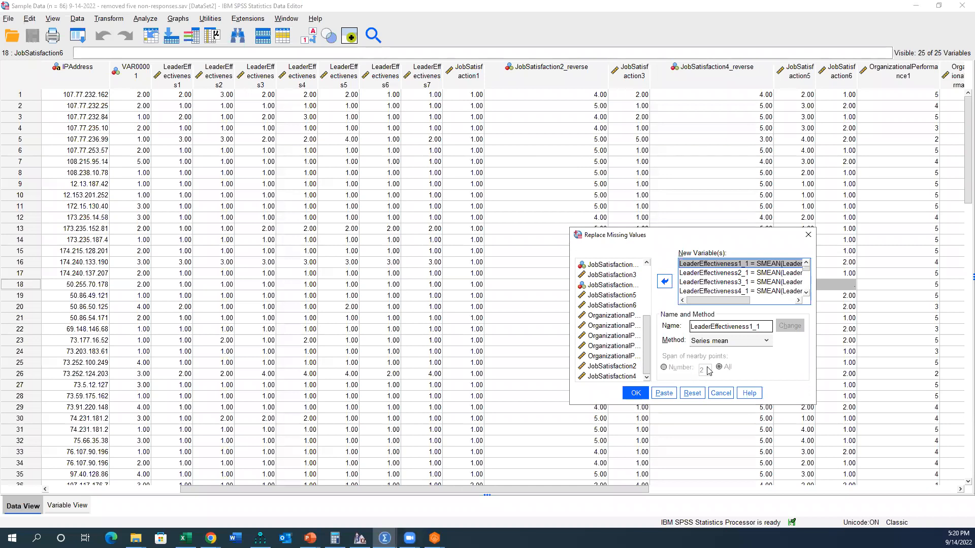
left_click(750, 349)
left_click(741, 353)
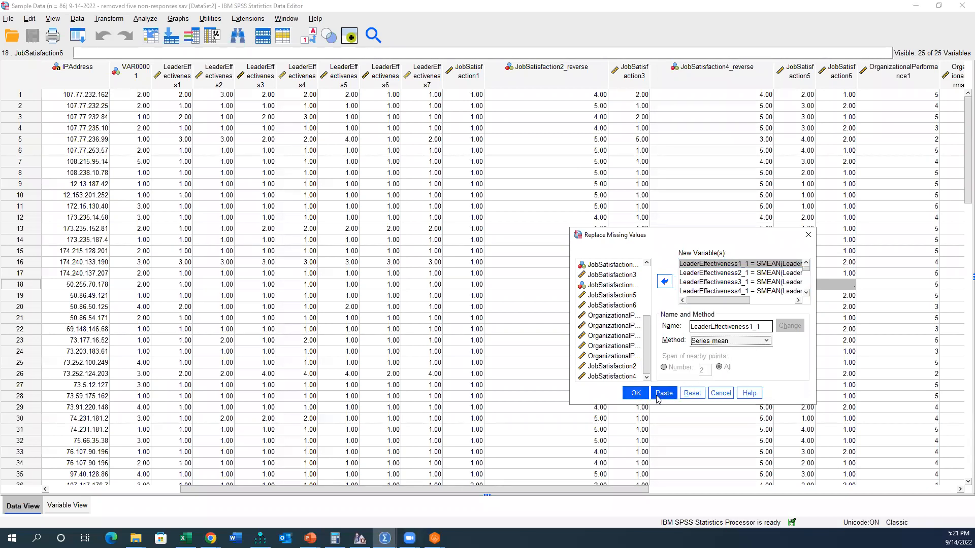
Step: Paste the Replace Missing Values command as syntax and bring up the Syntax Editor
left_click(639, 394)
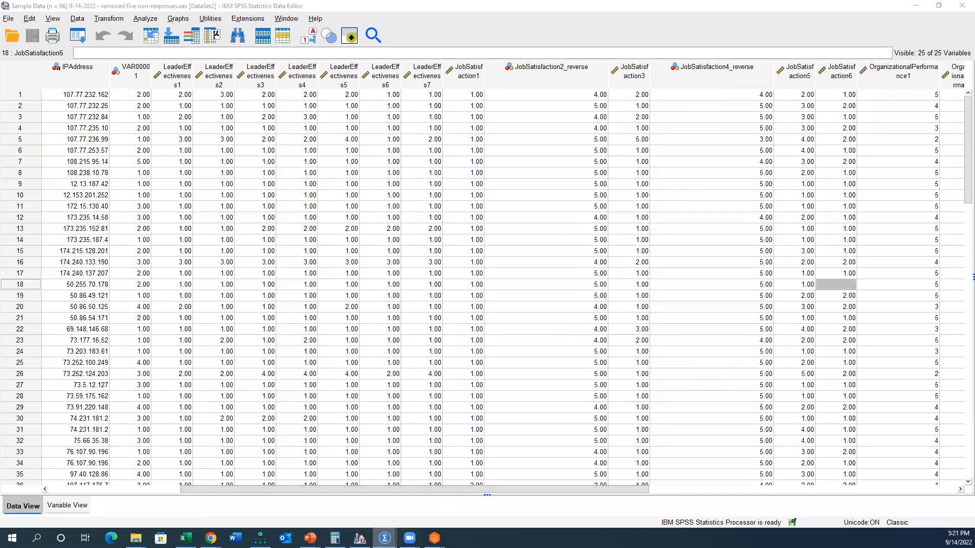
mouse_move(384, 538)
left_click(489, 491)
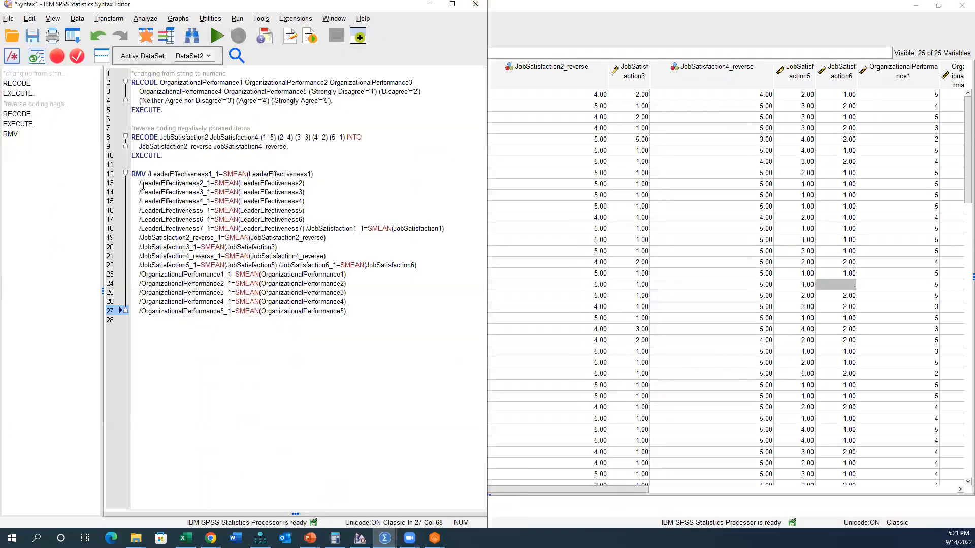
Step: Add the comment "*replacing missing values with the mean." above the RMV command and run the comment and command together
left_click(156, 164)
key("Return")
type("*replacing missing values with the mean.")
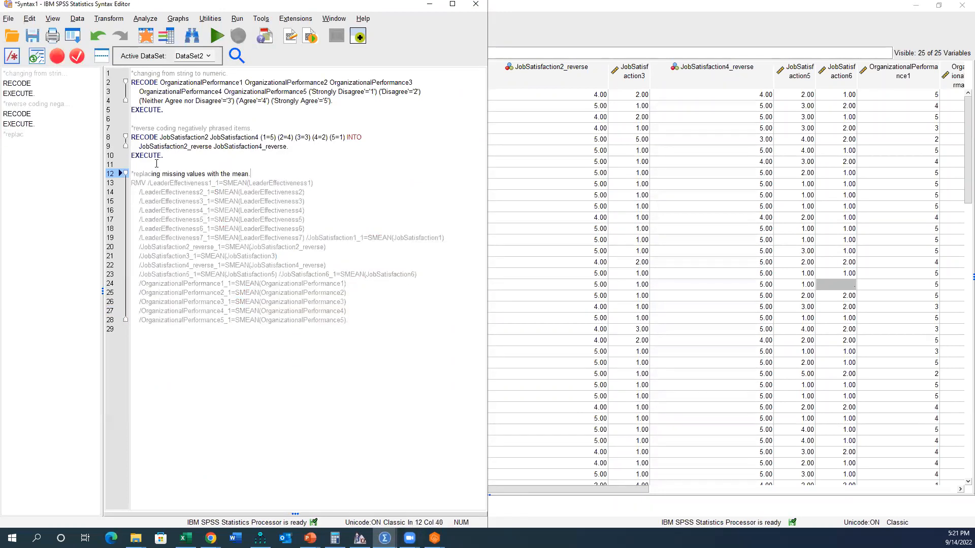
left_click_drag(321, 308, 131, 174)
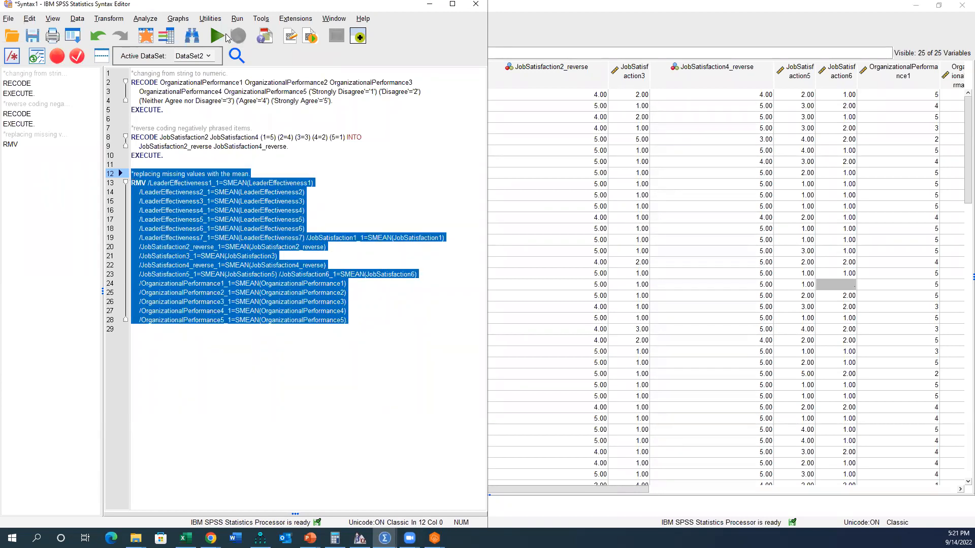
left_click(218, 36)
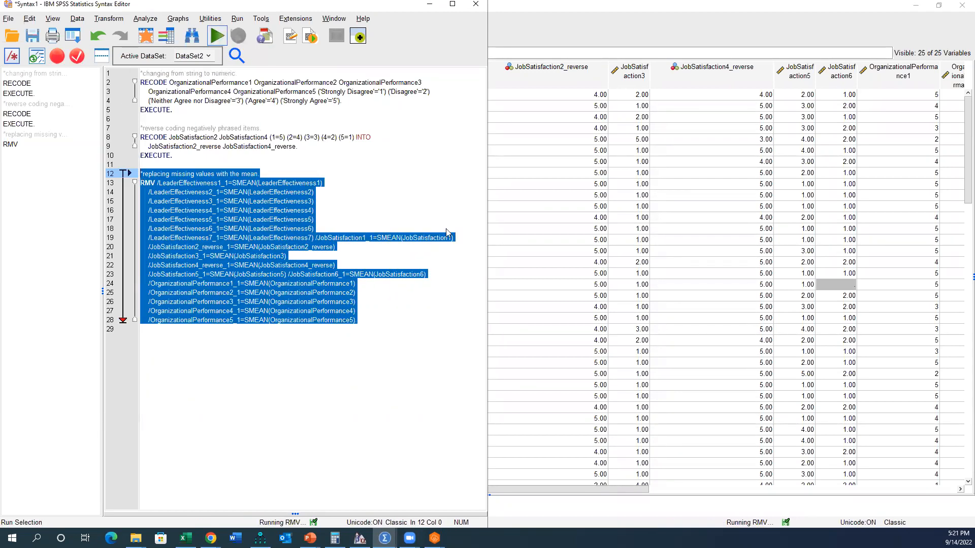
Step: Review the new SMEAN variables in the Data Editor's variable definitions, comparing LeaderEffectiveness1_1 with the original LeaderEffectiveness1
left_click(572, 492)
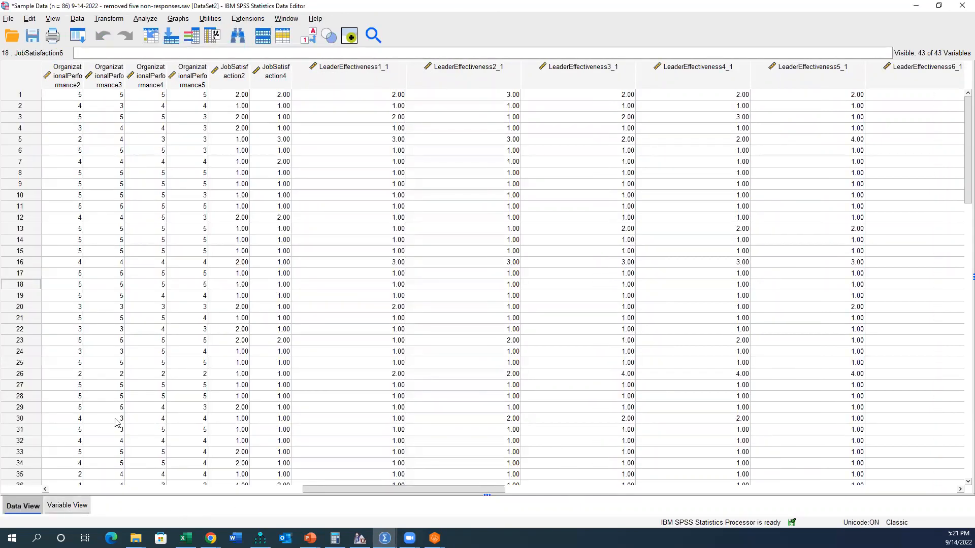
key("ctrl+t")
scroll(165, 288, "down", 1)
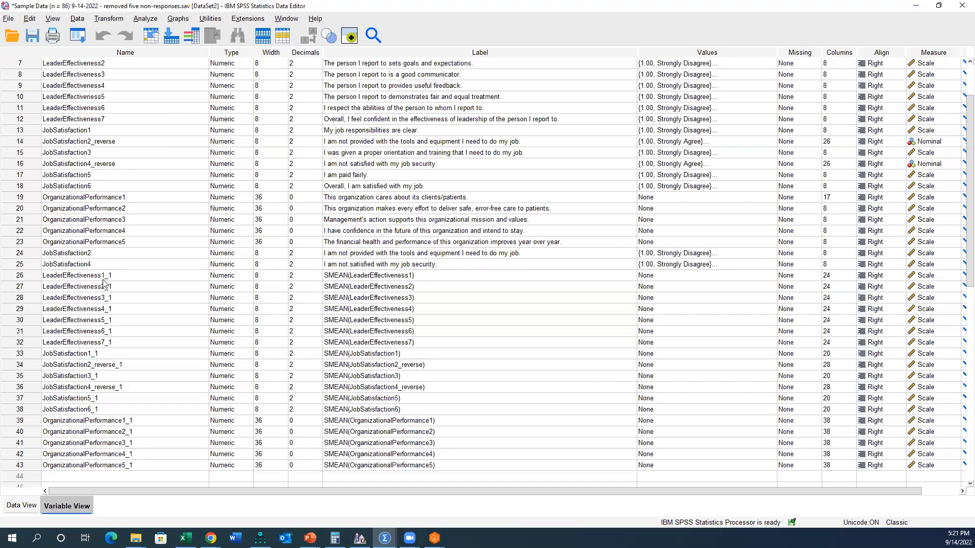
left_click(38, 277)
scroll(39, 139, "up", 2)
left_click(17, 122)
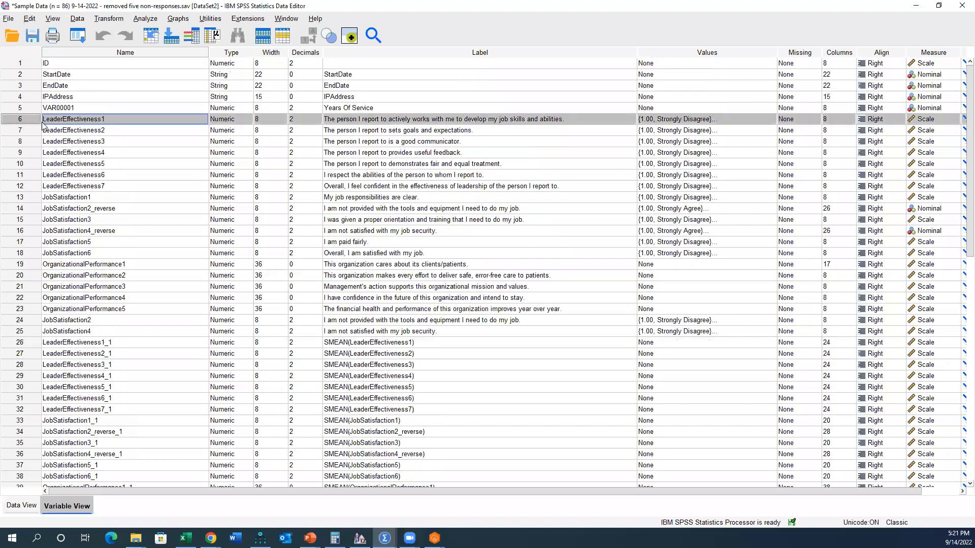
left_click(104, 342)
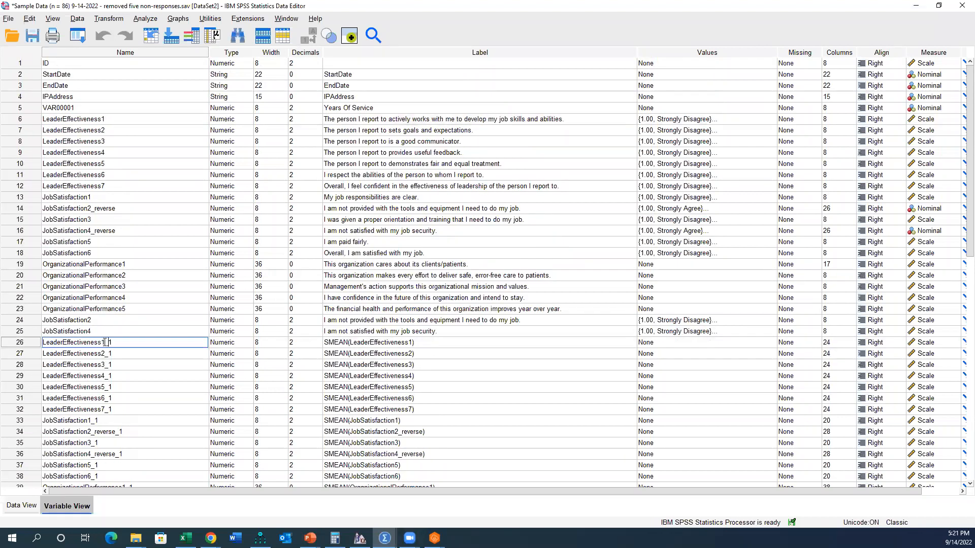
left_click_drag(104, 342, 109, 342)
left_click(33, 346)
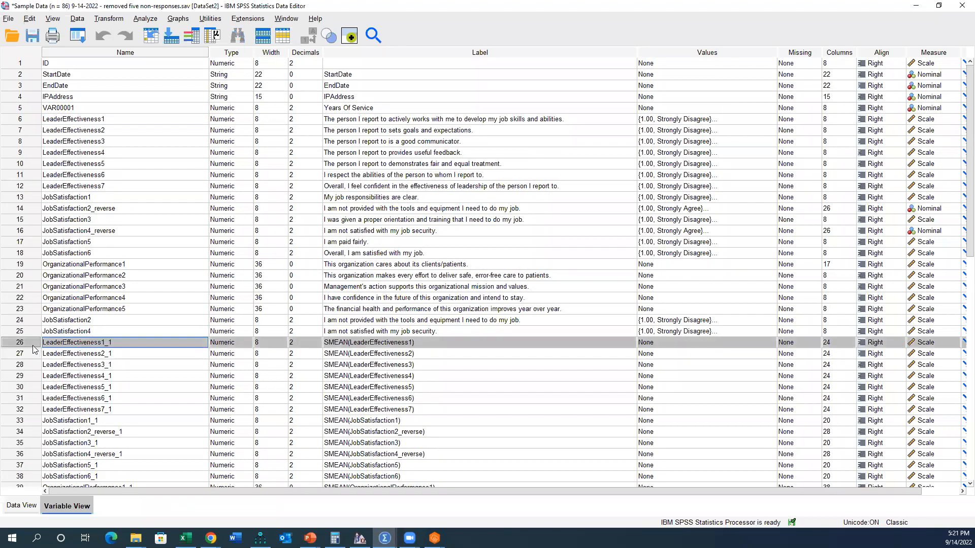
Step: Compare case 18's value in JobSatisfaction6 with its value in JobSatisfaction6_1
double_click(41, 120)
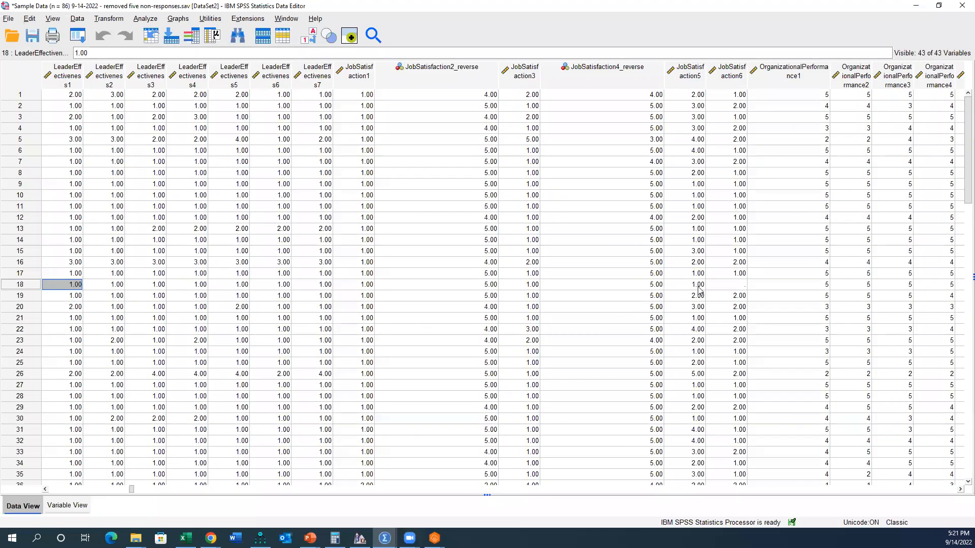
left_click(728, 287)
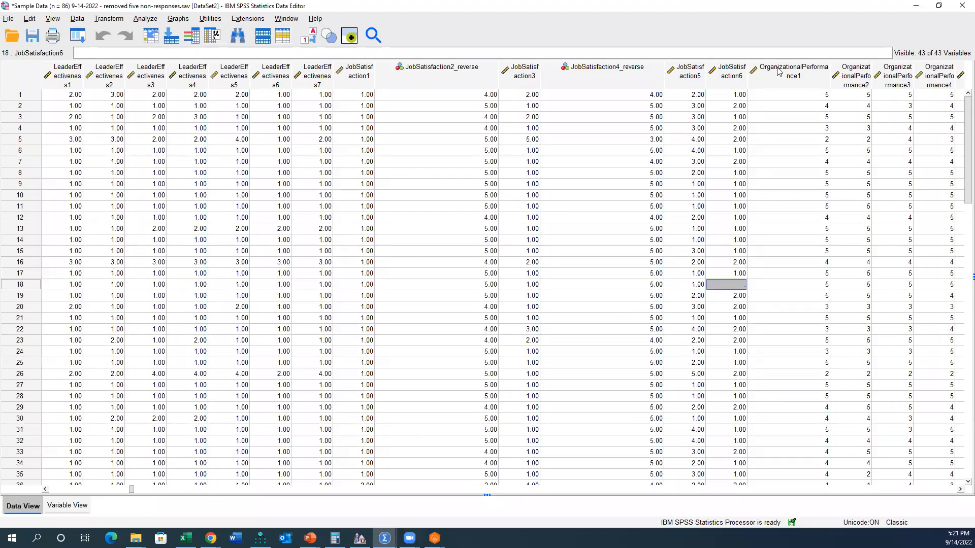
left_click_drag(726, 289, 358, 289)
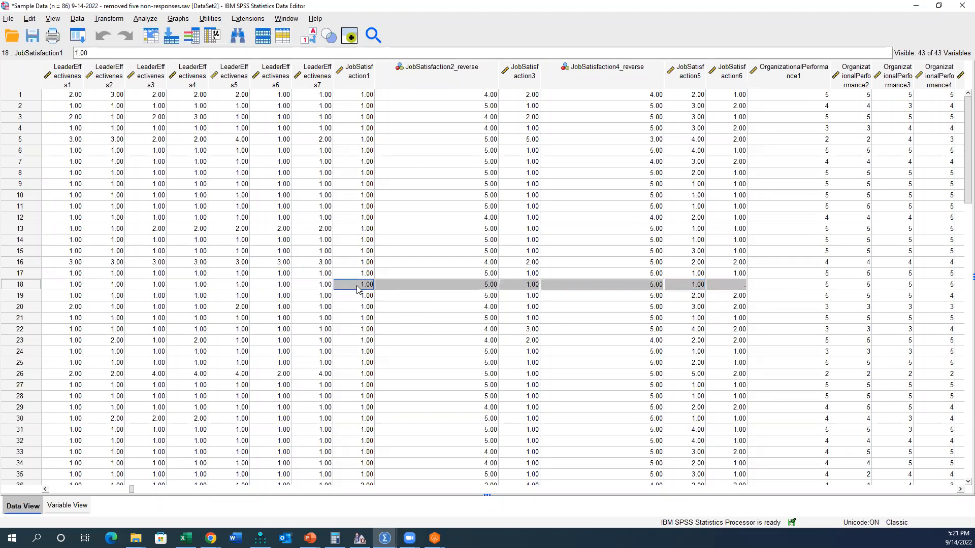
left_click(25, 287)
left_click_drag(53, 492, 241, 481)
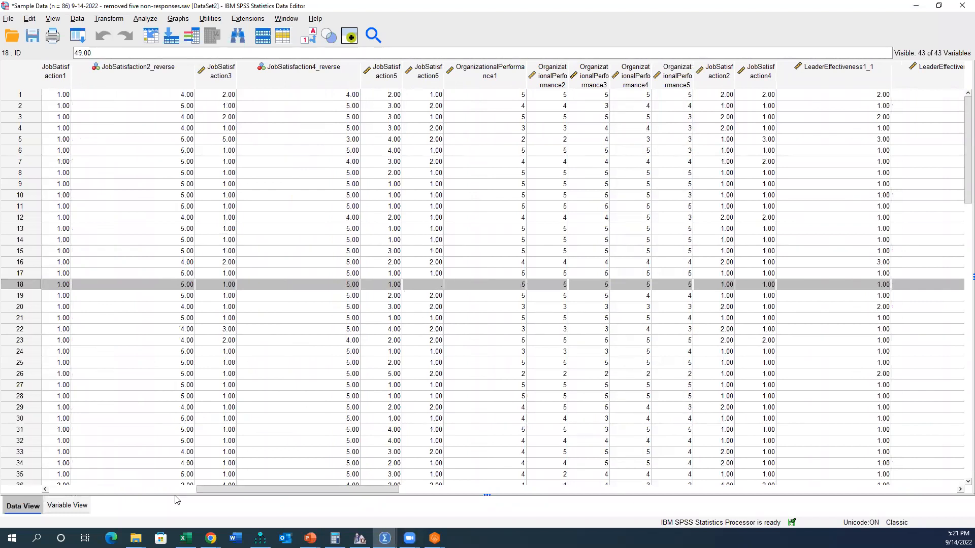
left_click_drag(246, 488, 560, 485)
left_click(800, 285)
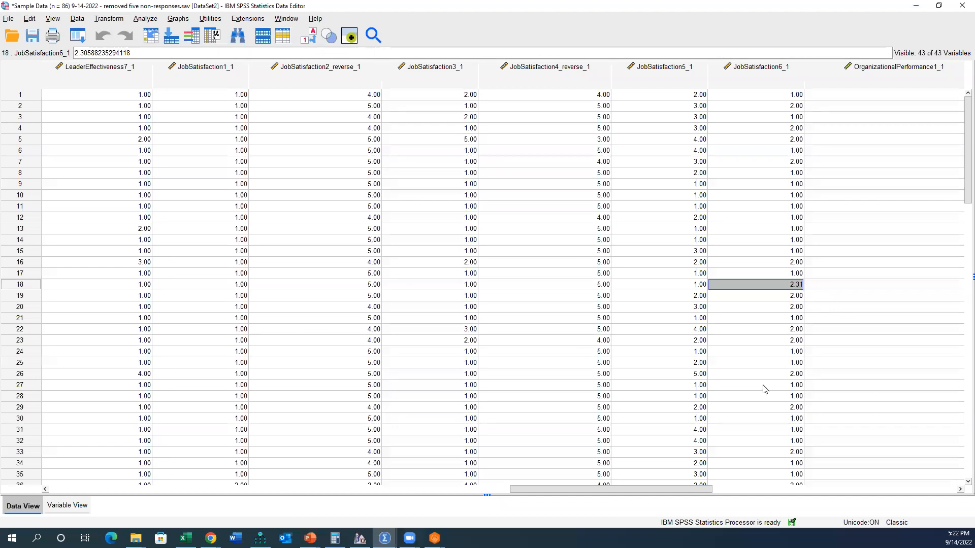
Step: Copy the question labels of LeaderEffectiveness1 through OrganizationalPerformance5 onto the mean-replaced variables from LeaderEffectiveness1_1 through OrganizationalPerformance5_1
left_click_drag(706, 487, 489, 489)
left_click(311, 538)
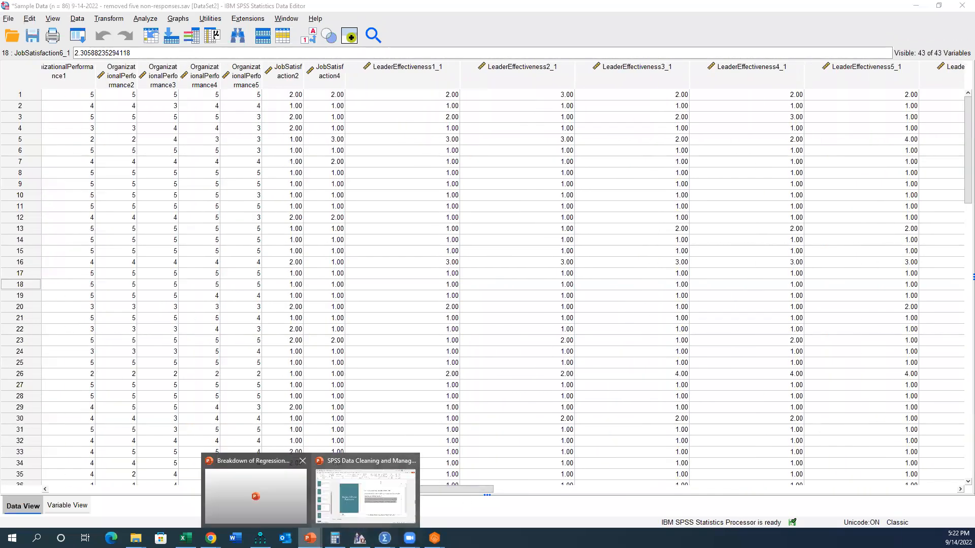
left_click(523, 385)
left_click(66, 505)
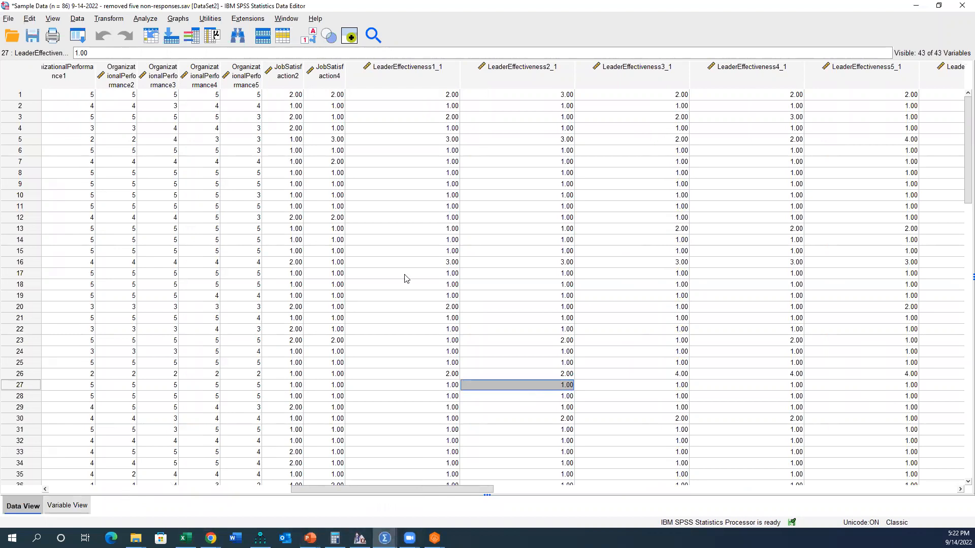
scroll(411, 224, "up", 3)
left_click_drag(368, 119, 365, 304)
key("ctrl+c")
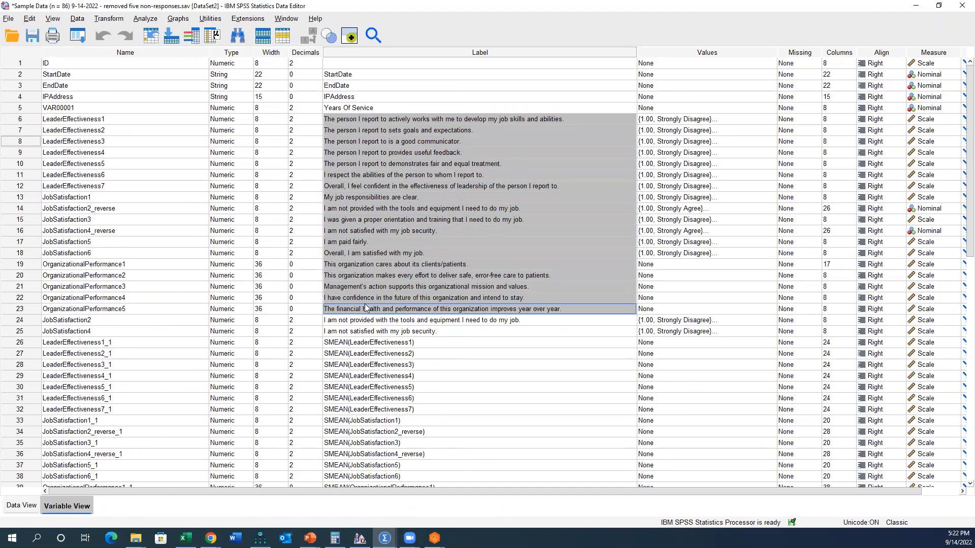
left_click_drag(364, 342, 373, 433)
key("ctrl+v")
scroll(370, 341, "up", 3)
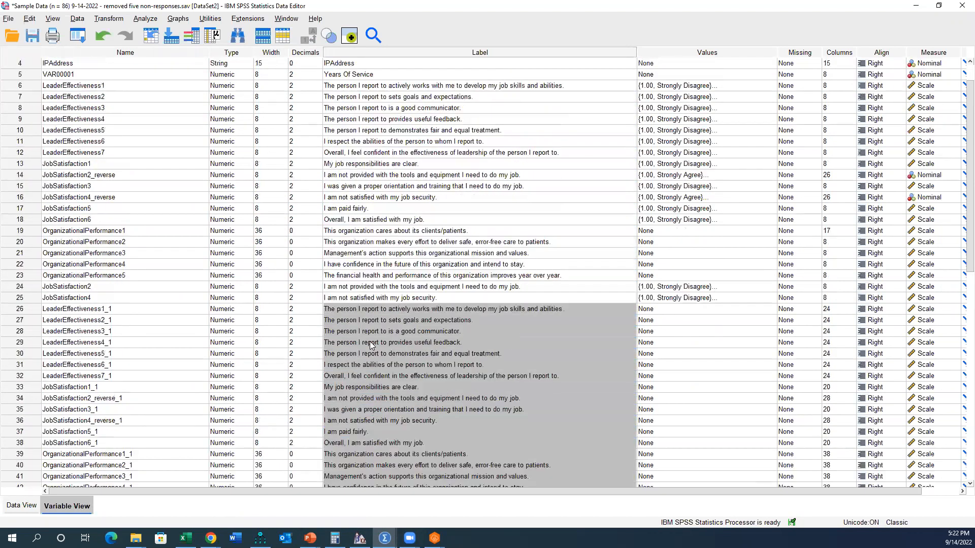
Step: Save the dataset as a new file named "Sample Data (n = 86) 9-14-2022 - replaced missing values with mean"
left_click(9, 19)
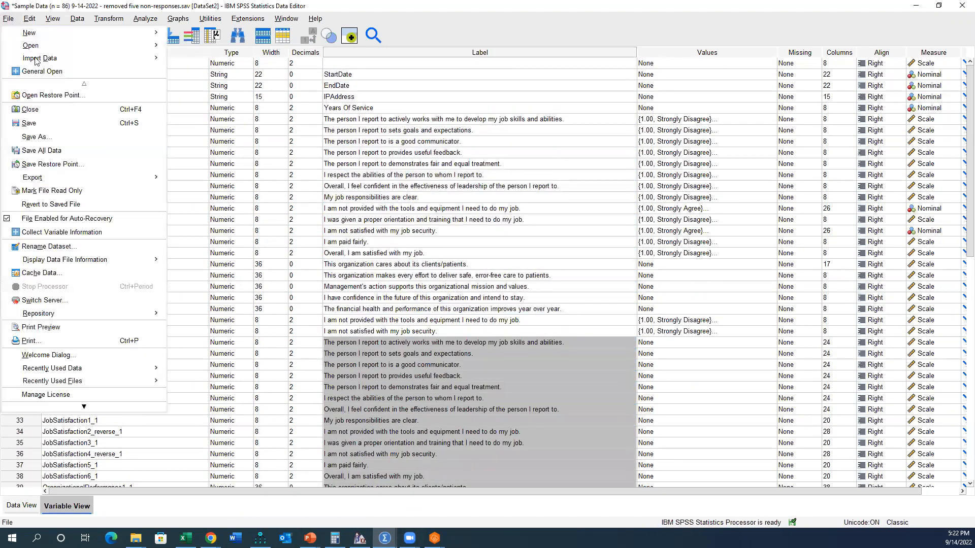
left_click(68, 138)
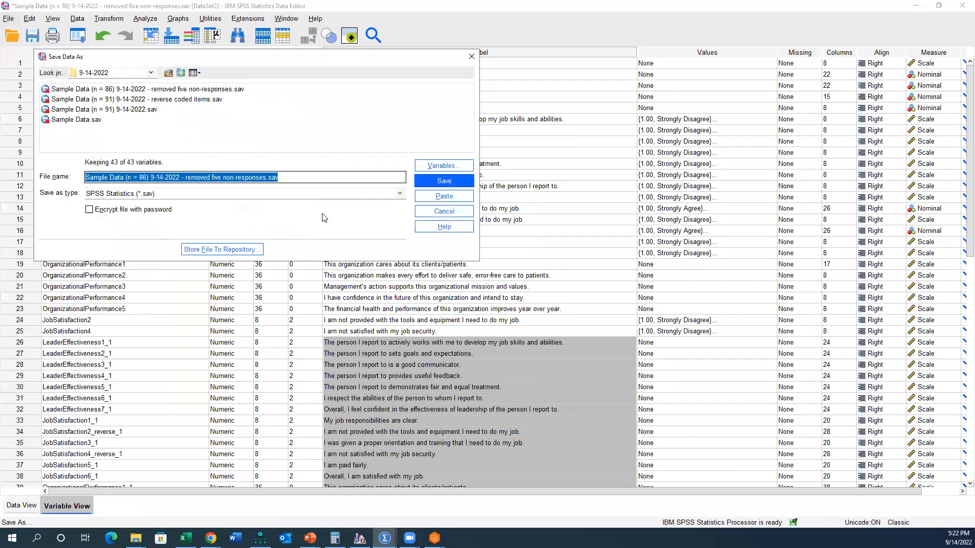
left_click_drag(186, 177, 288, 176)
type("rep")
key("BackSpace")
key("BackSpace")
key("BackSpace")
key("BackSpace")
key("BackSpace")
key("BackSpace")
key("BackSpace")
type("d missing value")
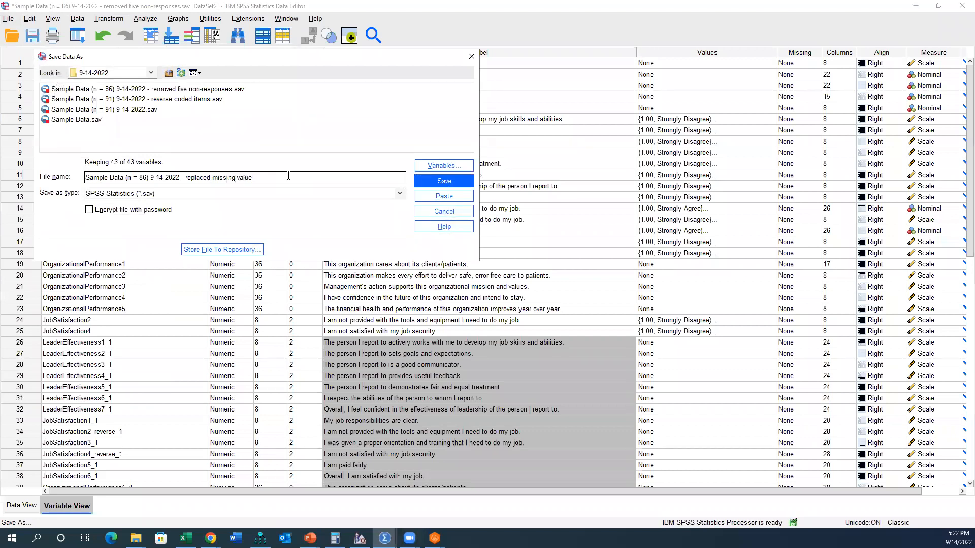
key("Return")
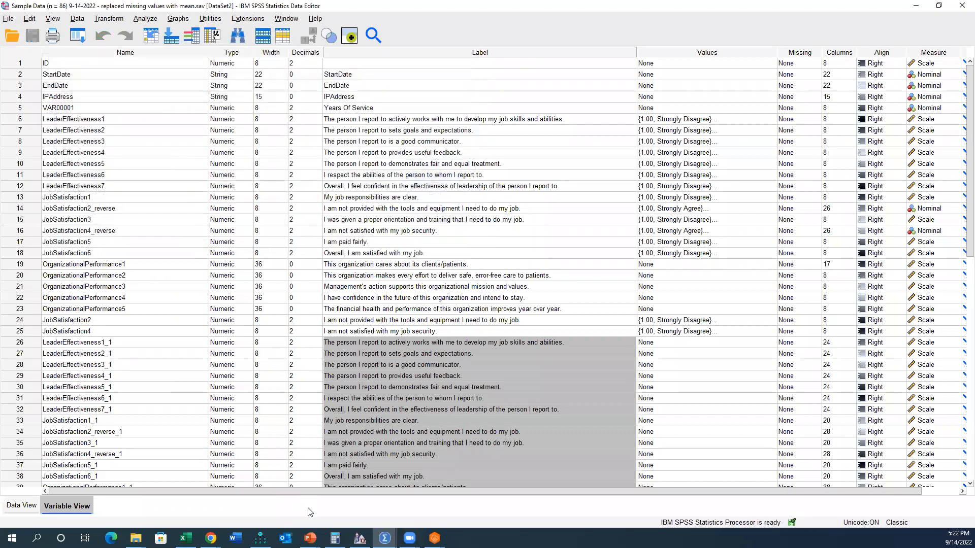
Step: Switch to the PowerPoint presentation and read the Create Composite Scores slide
mouse_move(310, 538)
left_click(371, 504)
left_click(70, 434)
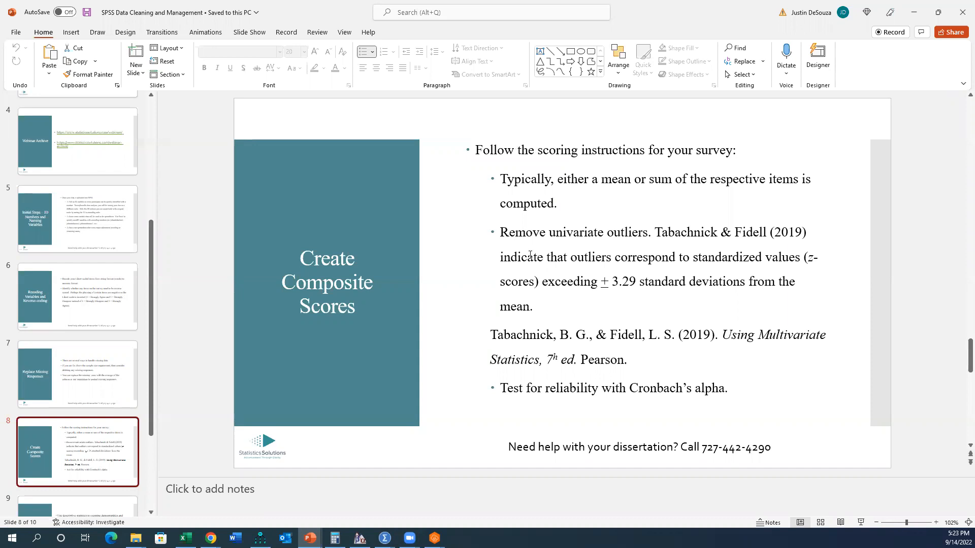
Step: Return to the SPSS dataset and examine the labels of the items LeaderEffectiveness1_1 to LeaderEffectiveness7_1
left_click(385, 538)
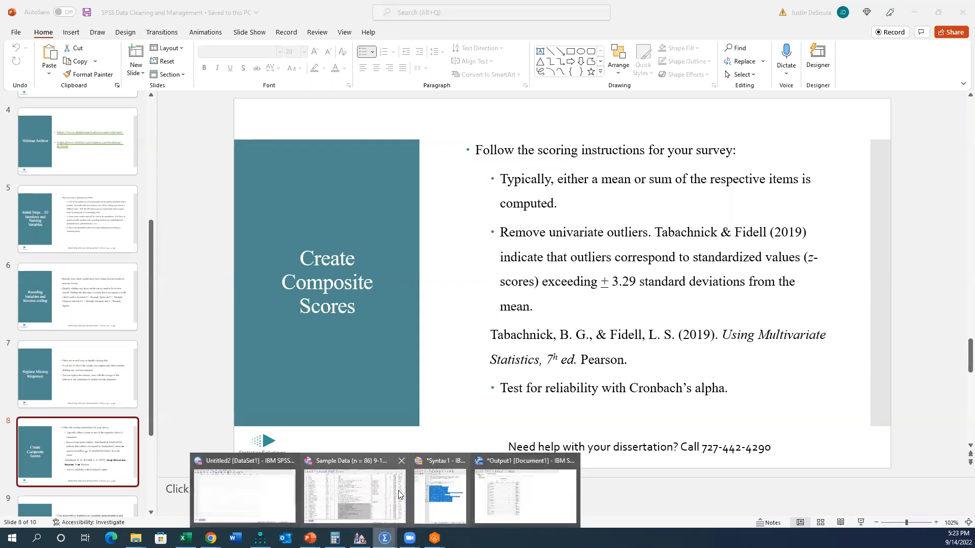
left_click(394, 473)
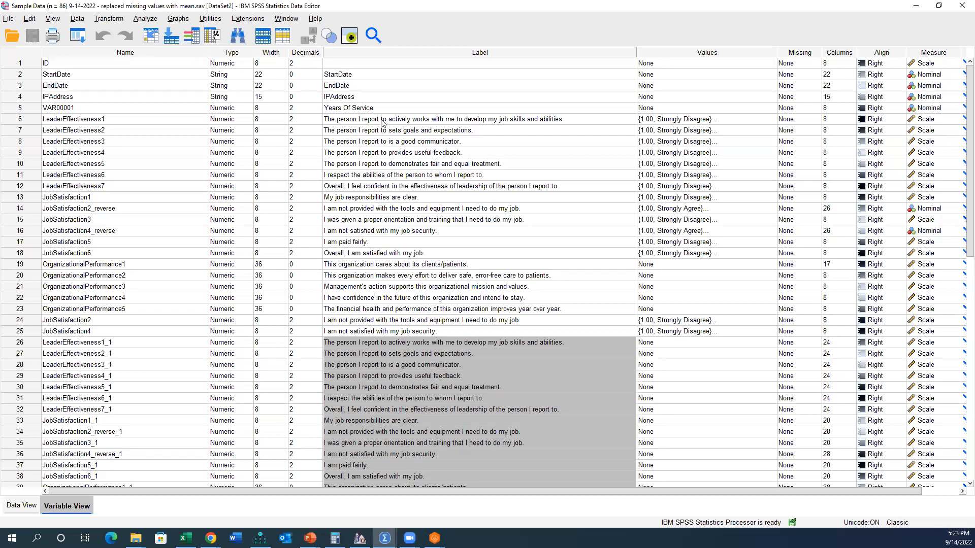
scroll(393, 252, "down", 4)
left_click(380, 219)
left_click_drag(379, 208, 382, 280)
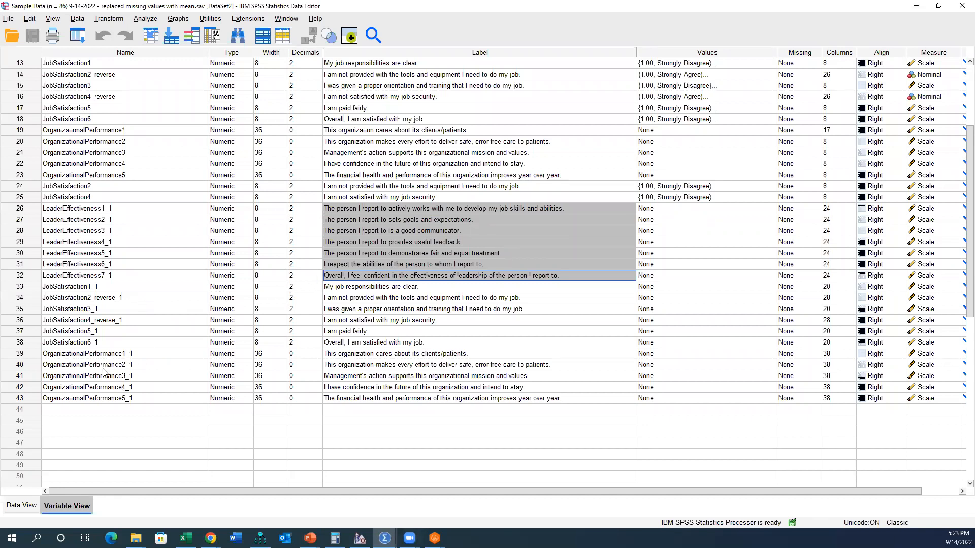
left_click(118, 19)
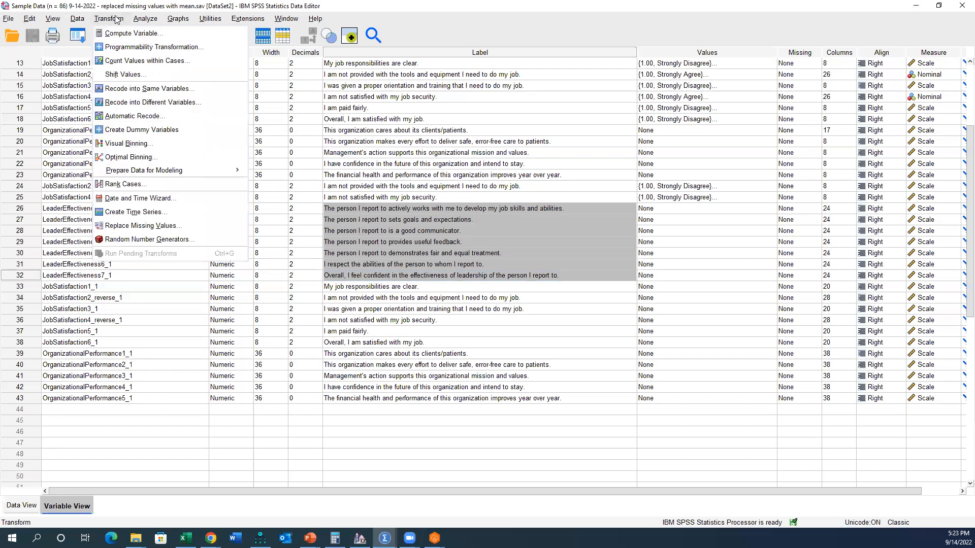
left_click(125, 35)
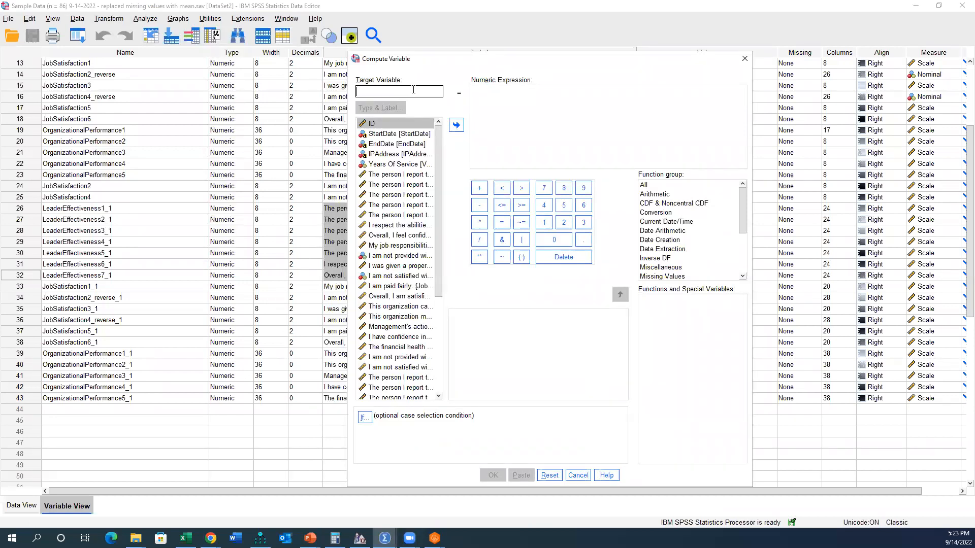
type("LeadershipEffect")
key("BackSpace")
key("BackSpace")
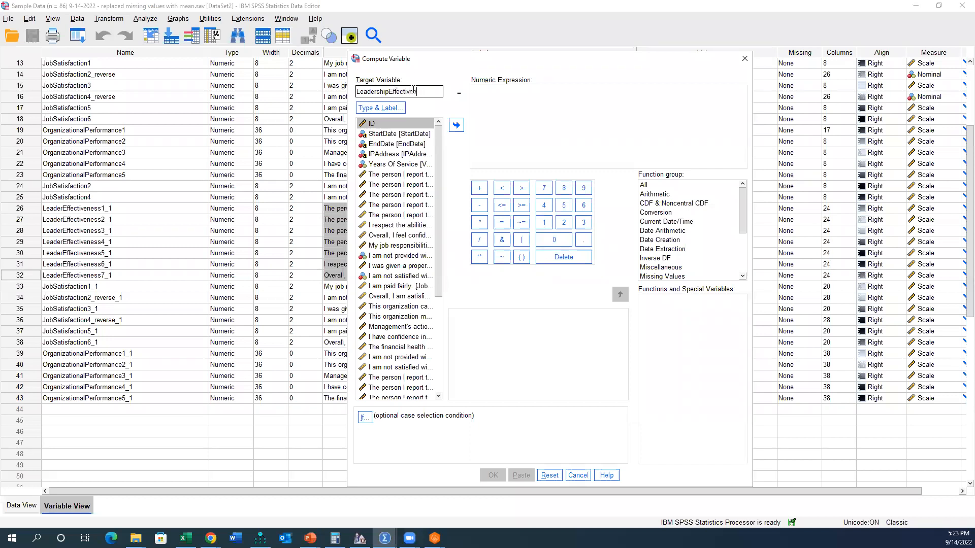
type("ess_Overall")
left_click(510, 111)
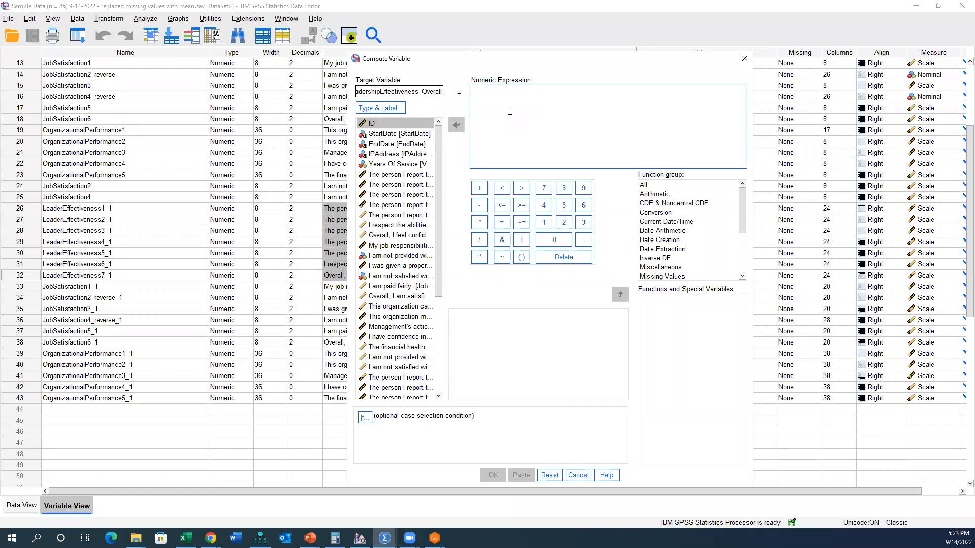
type("mean(")
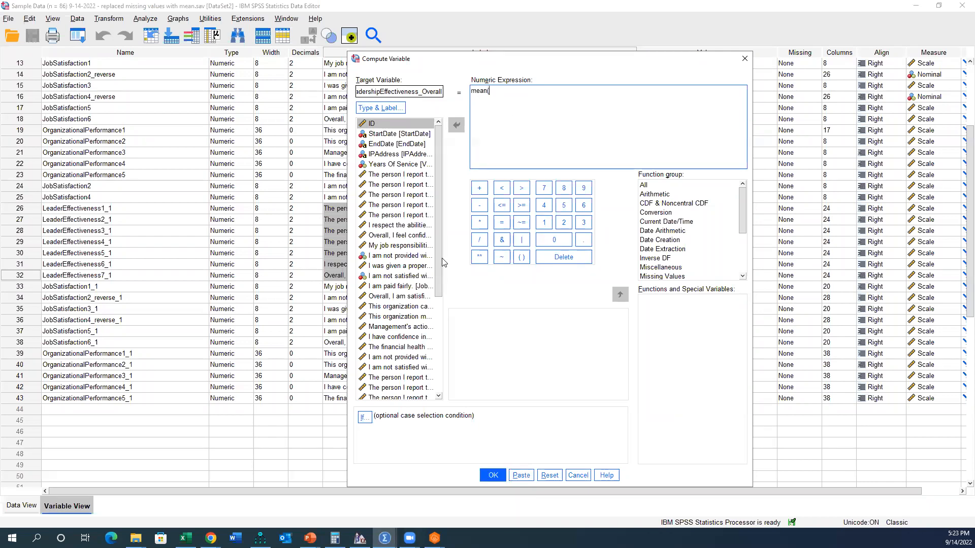
right_click(425, 256)
left_click(421, 268)
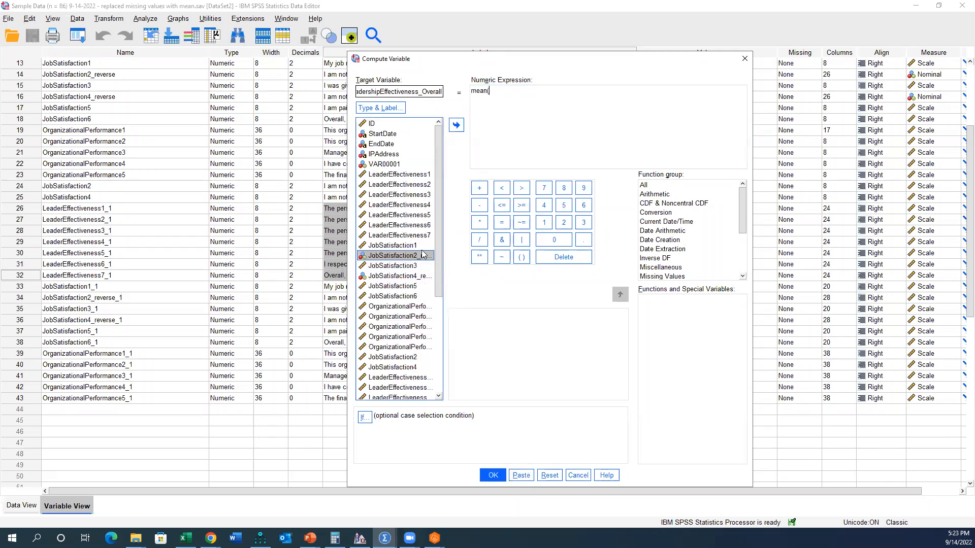
left_click(420, 175)
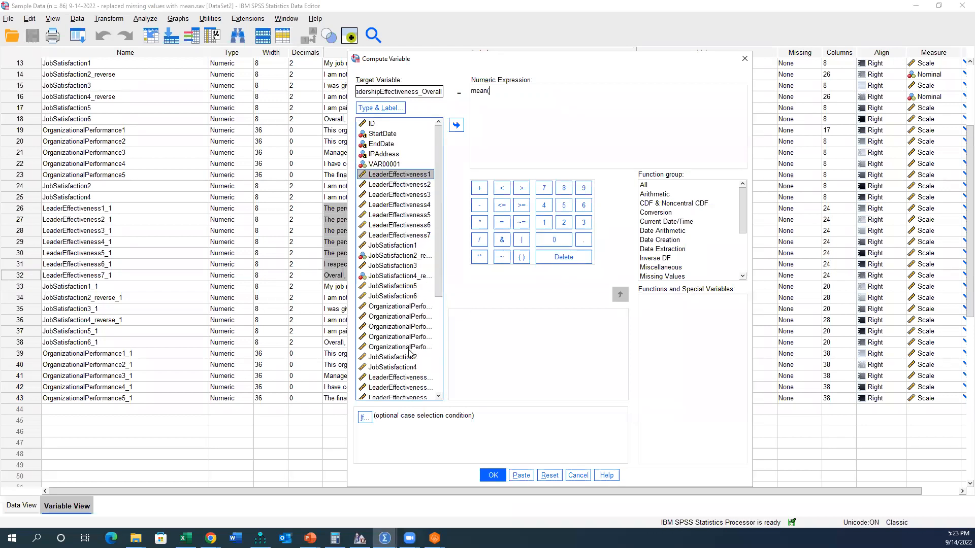
scroll(410, 350, "down", 3)
left_click(415, 286)
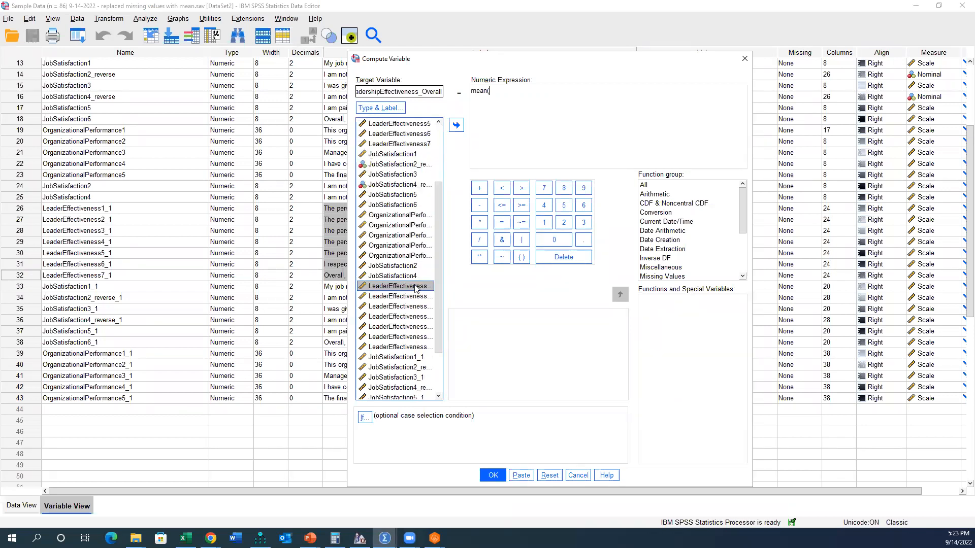
left_click(578, 475)
Step: Delete the original item variables from LeaderEffectiveness1 through JobSatisfaction4 and save the dataset
scroll(81, 203, "up", 4)
left_click(21, 119)
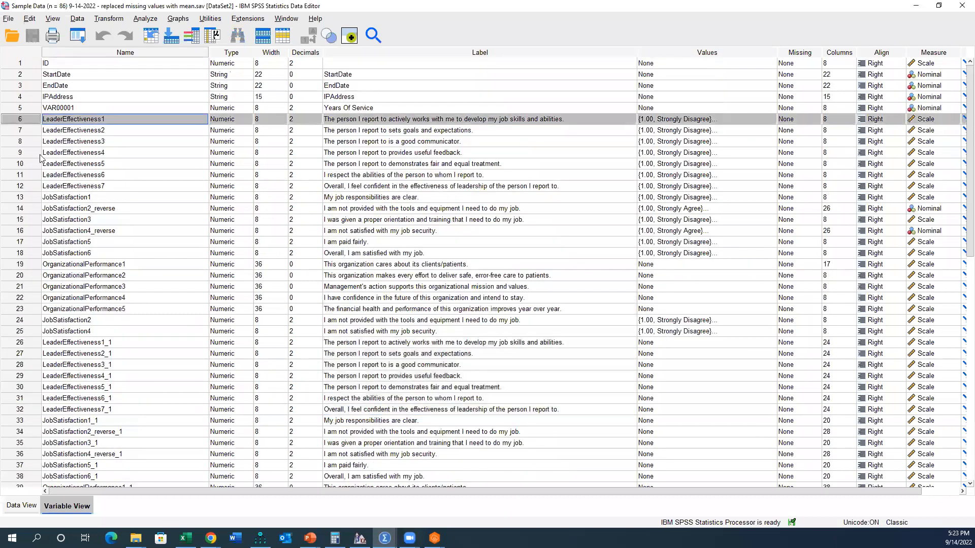
left_click(28, 327, "shift")
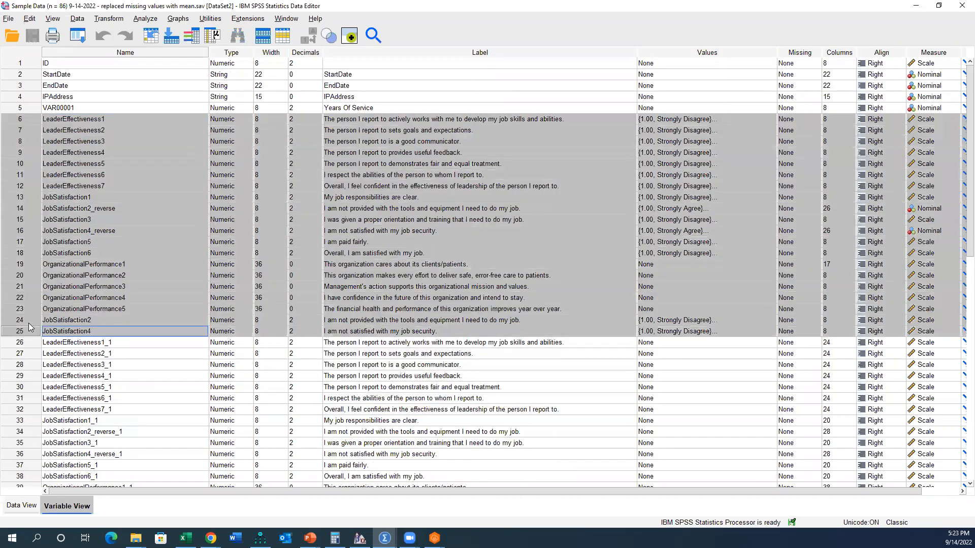
right_click(29, 324)
left_click(50, 358)
left_click(32, 35)
Step: Start a Compute Variable command with LeaderEffectiveness_Overall as the target variable
left_click(109, 18)
left_click(130, 32)
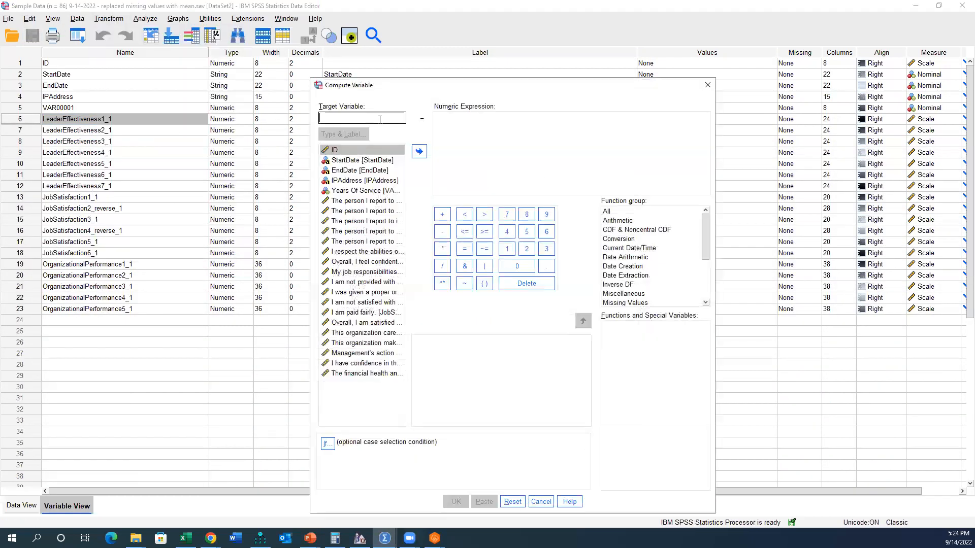
type("LeaderEffectv")
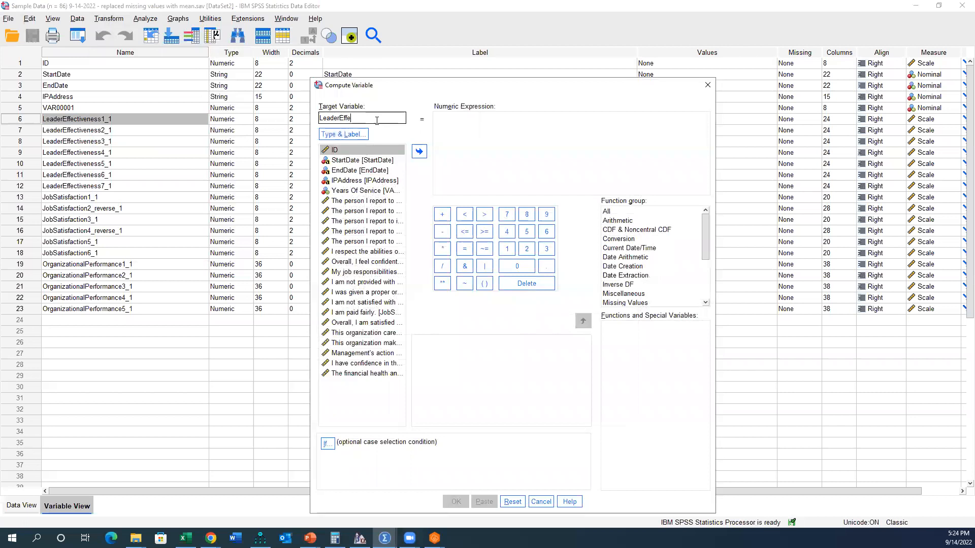
key("BackSpace")
type("iveness_Overall")
Step: Begin the numeric expression with mean(LeaderEffectiveness1_1 and list the available variables by name instead of label
left_click(481, 154)
type("mean(")
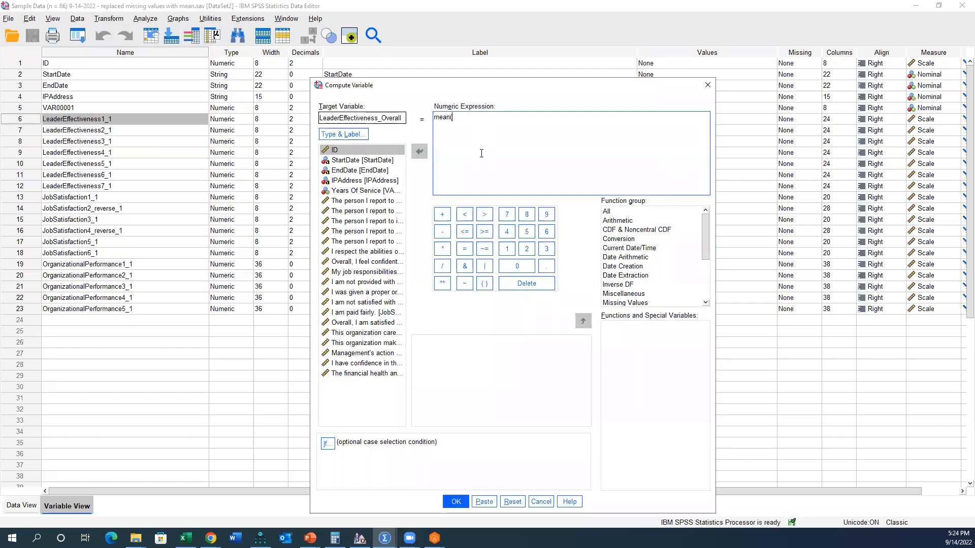
right_click(394, 217)
left_click(366, 231)
double_click(386, 201)
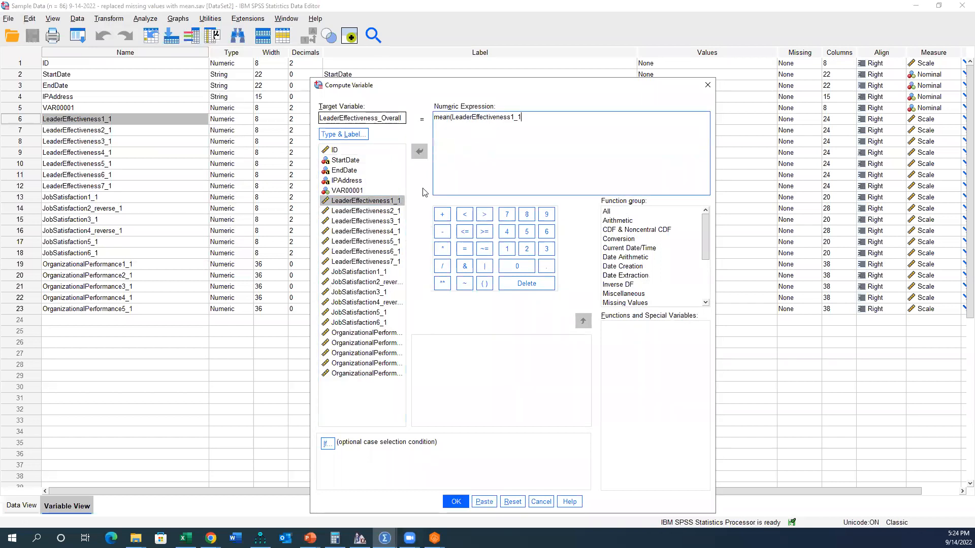
type(",")
double_click(396, 211)
type(",")
left_click(394, 222)
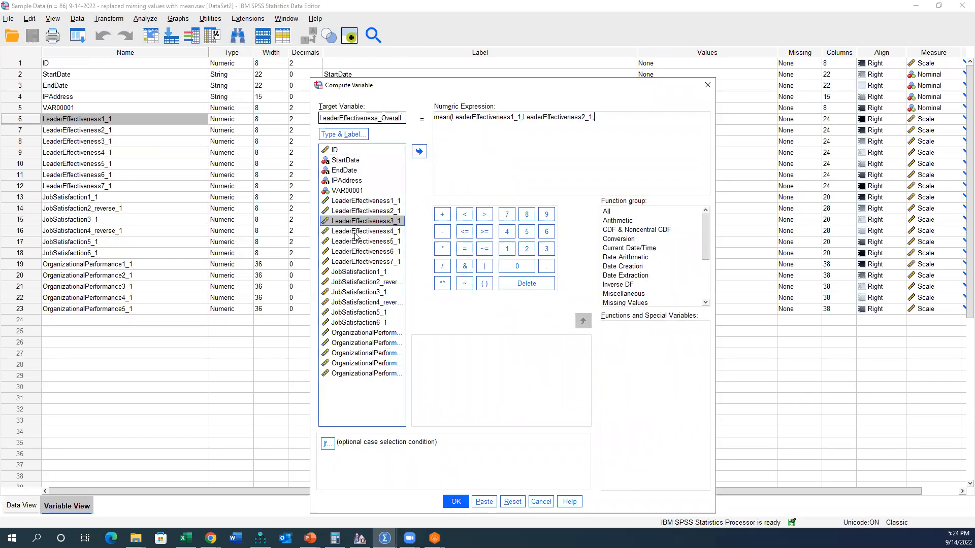
double_click(376, 222)
left_click(640, 133)
left_click(521, 118, "shift")
key("BackSpace")
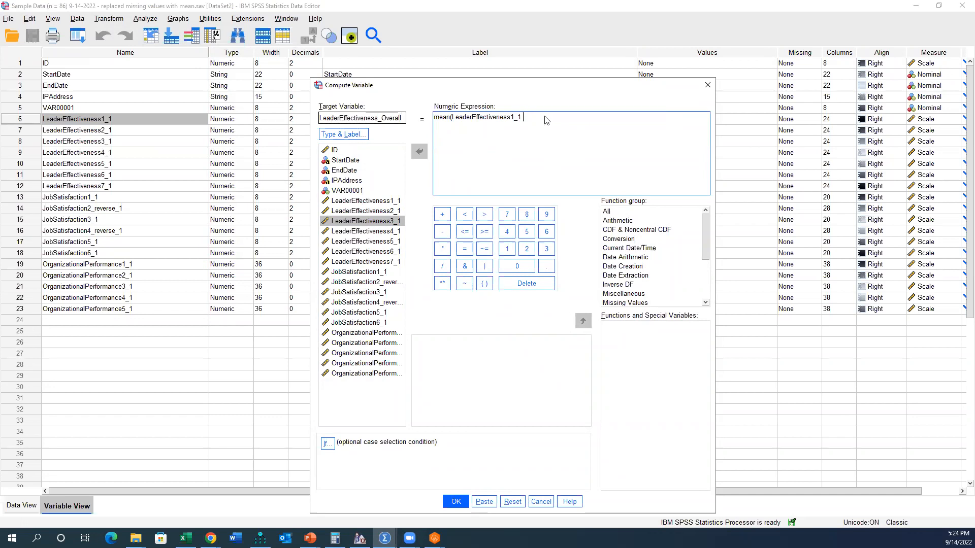
Step: Complete the expression as mean(LeaderEffectiveness1_1 to LeaderEffectiveness7_1) and paste the command as syntax
type("to")
double_click(385, 262)
type(")")
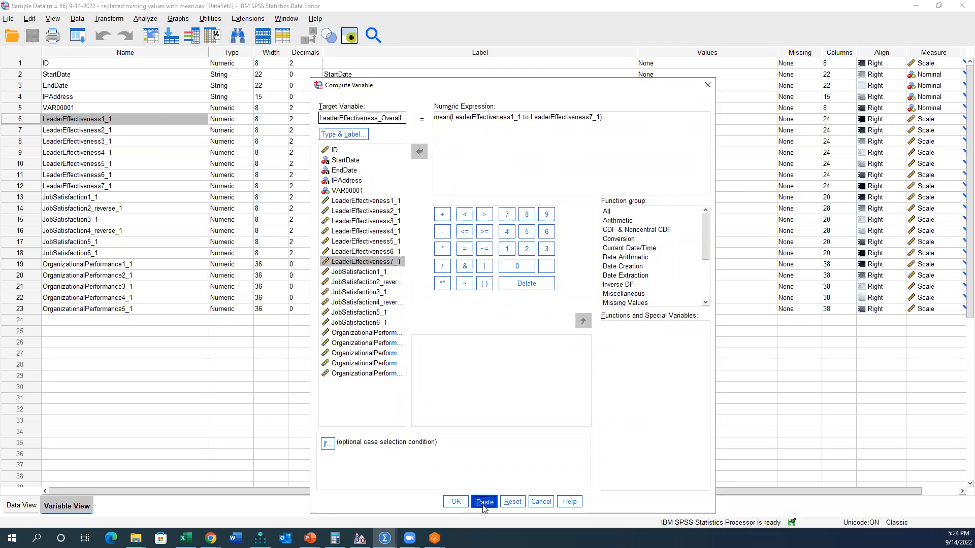
left_click(484, 508)
Step: Reopen Compute Variable and change the target variable to JobSatisfaction_Overall
left_click(78, 36)
left_click(96, 55)
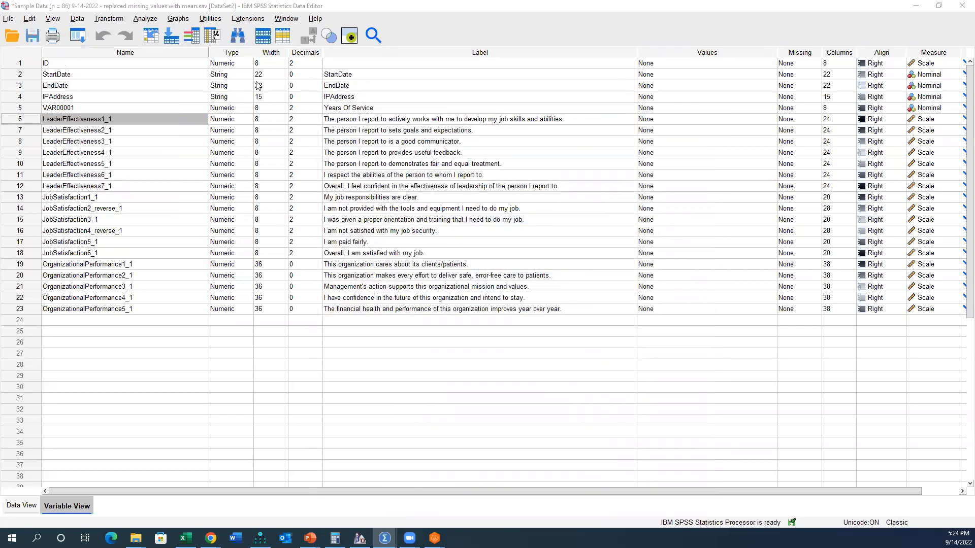
left_click_drag(378, 118, 107, 110)
type("JobSatisfaction_Overall")
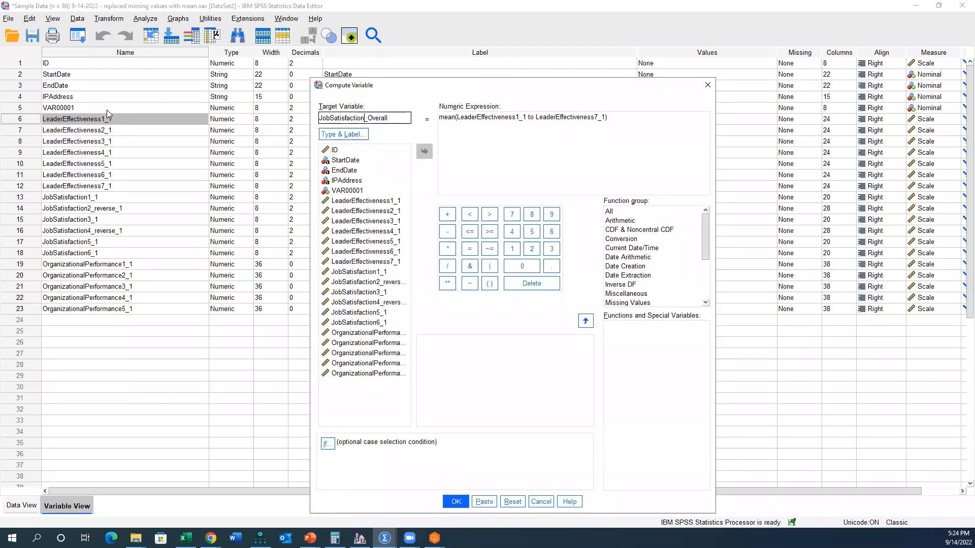
Step: Replace the leader effectiveness items in the numeric expression so that it begins mean(JobSatisfaction1_1 to
left_click_drag(637, 117, 457, 121)
left_click(457, 118, "shift")
key("Delete")
left_click(379, 274)
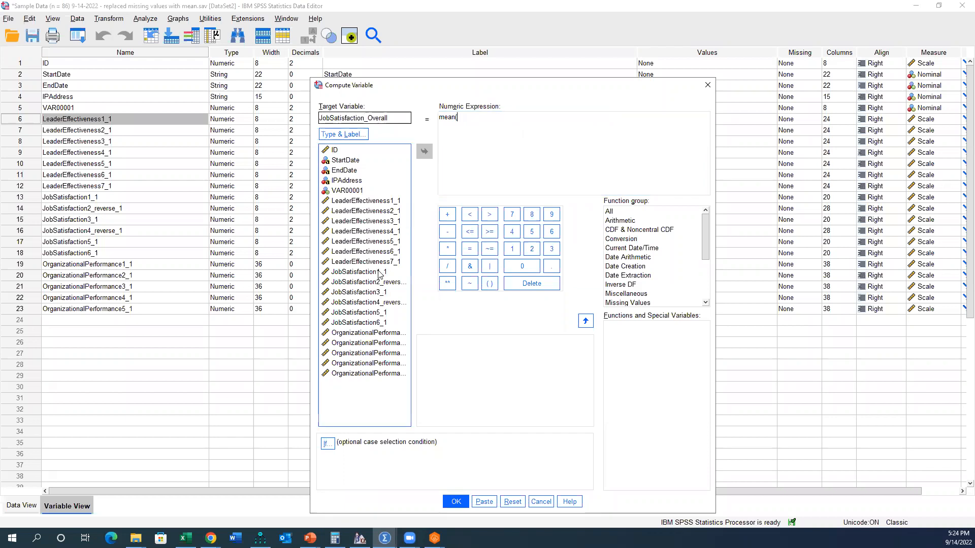
double_click(380, 275)
type("to")
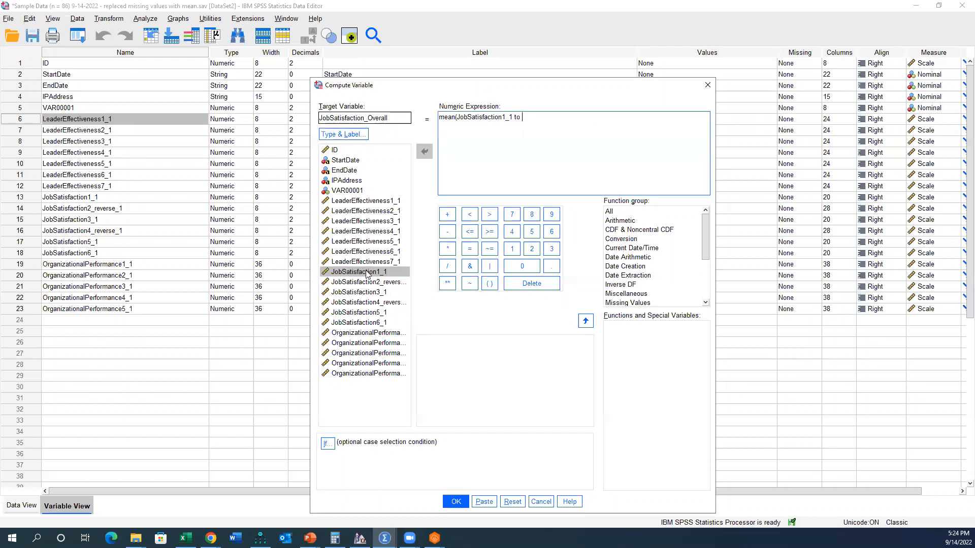
double_click(369, 312)
key("BackSpace")
key("BackSpace")
key("BackSpace")
left_click_drag(568, 117, 523, 118)
key("BackSpace")
Step: Complete the expression as mean(JobSatisfaction1_1 to JobSatisfaction6_1) and paste the command as syntax
double_click(389, 321)
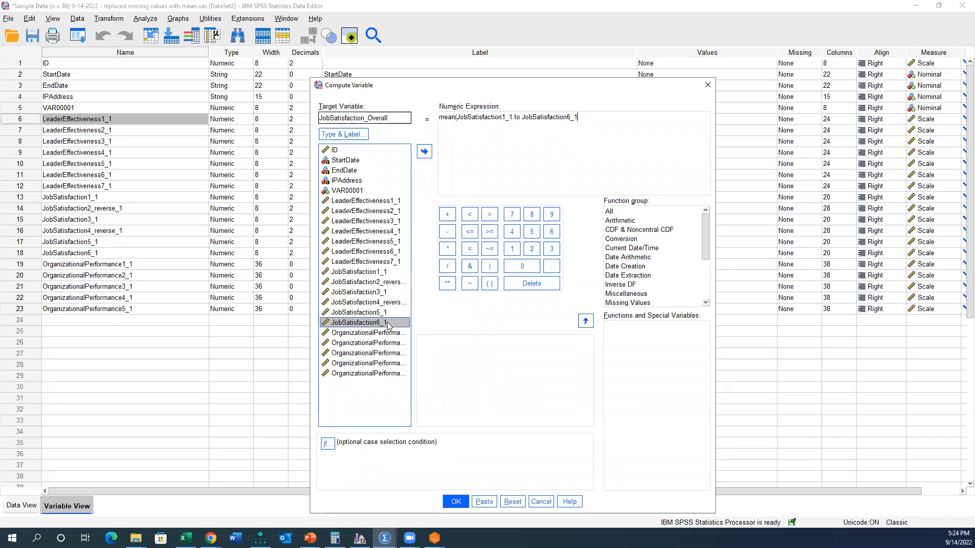
type(")")
left_click(484, 502)
Step: Reopen Compute Variable and change the target variable to OrganizationalPerformance_Overall
left_click(78, 36)
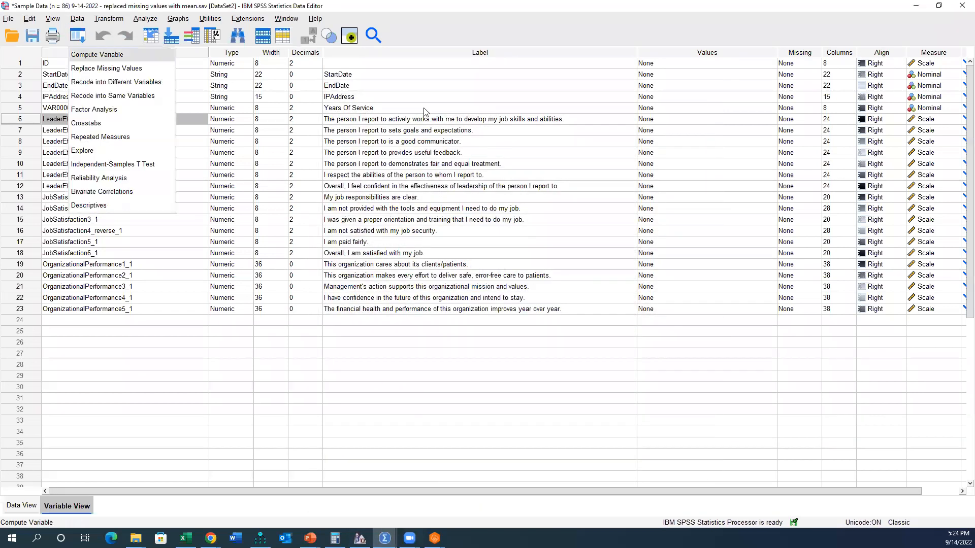
left_click(91, 54)
left_click_drag(364, 118, 172, 97)
type("OrganizationalPerformance")
Step: Change the numeric expression to mean(OrganizationalPerformance1_1 to OrganizationalPerformance5_1) and paste the command as syntax
left_click_drag(574, 117, 450, 117)
key("BackSpace")
double_click(364, 333)
type("to")
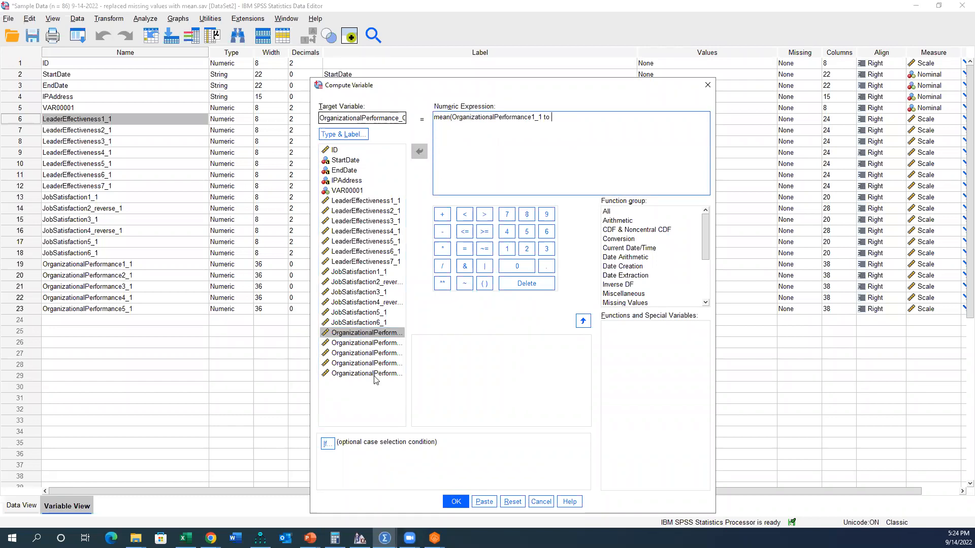
double_click(366, 373)
left_click(474, 499)
Step: In the Syntax Editor, add the comment "*Composite scores through means." above the first COMPUTE command
mouse_move(384, 539)
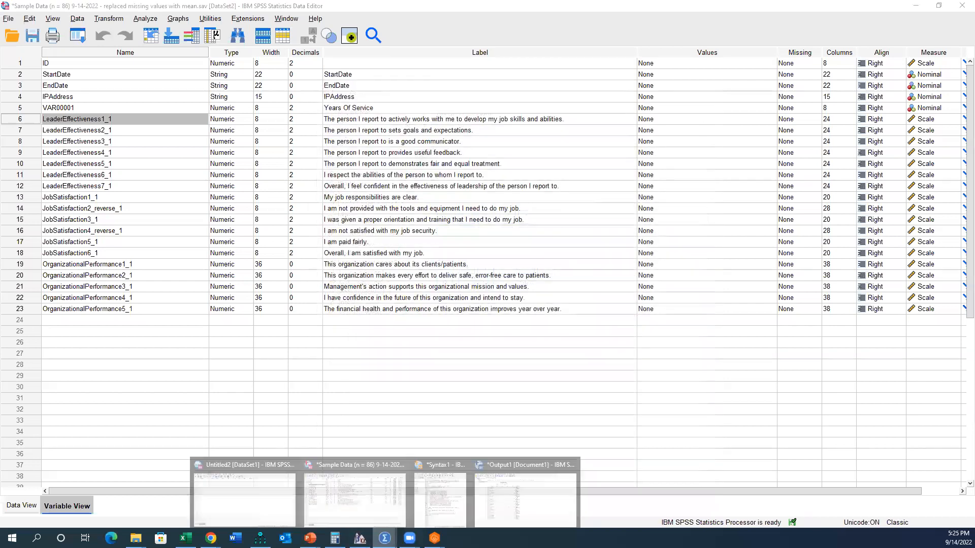
left_click(440, 495)
left_click(178, 331)
key("Return")
type("*Composite scores through means.")
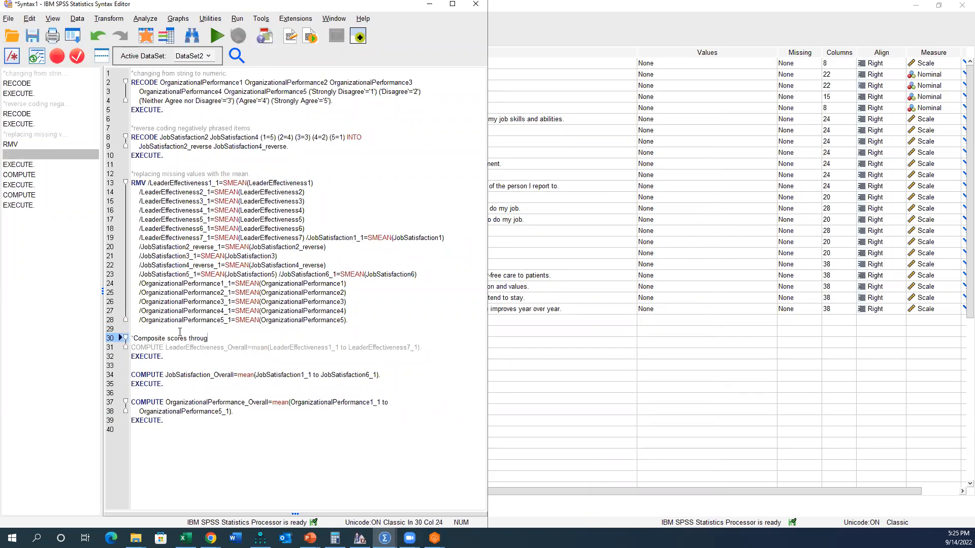
Step: Run the three COMPUTE commands for the overall scores and return to the sample dataset
mouse_move(168, 430)
left_mouse_down()
mouse_move(119, 394)
mouse_move(115, 350)
left_mouse_up()
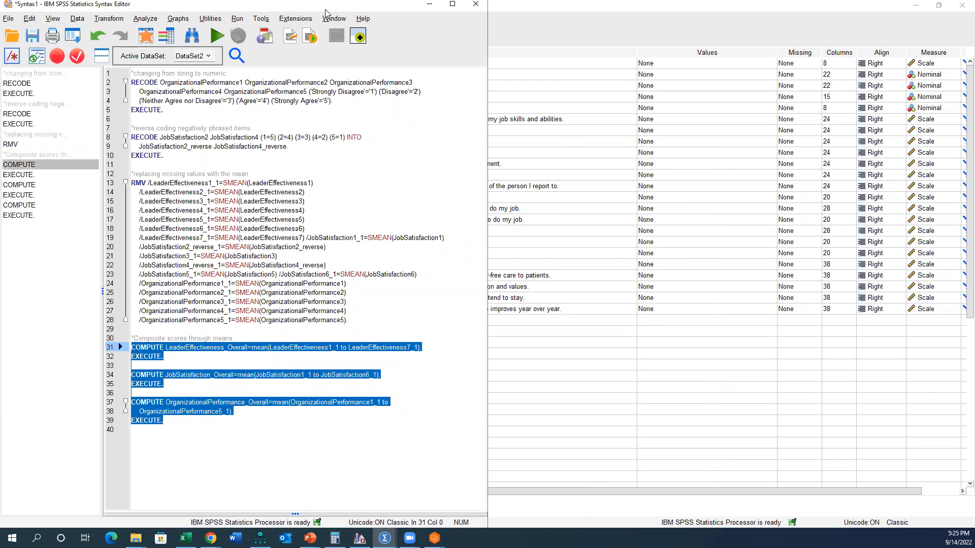
left_click(216, 36)
left_click(587, 5)
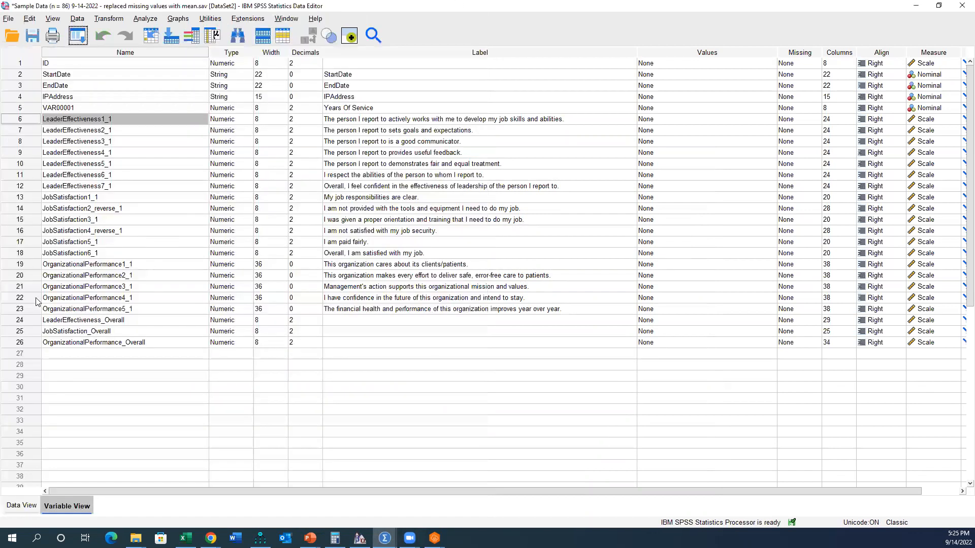
Step: Examine the LeaderEffectiveness_Overall, JobSatisfaction_Overall and OrganizationalPerformance_Overall columns in the case data
left_click(23, 323)
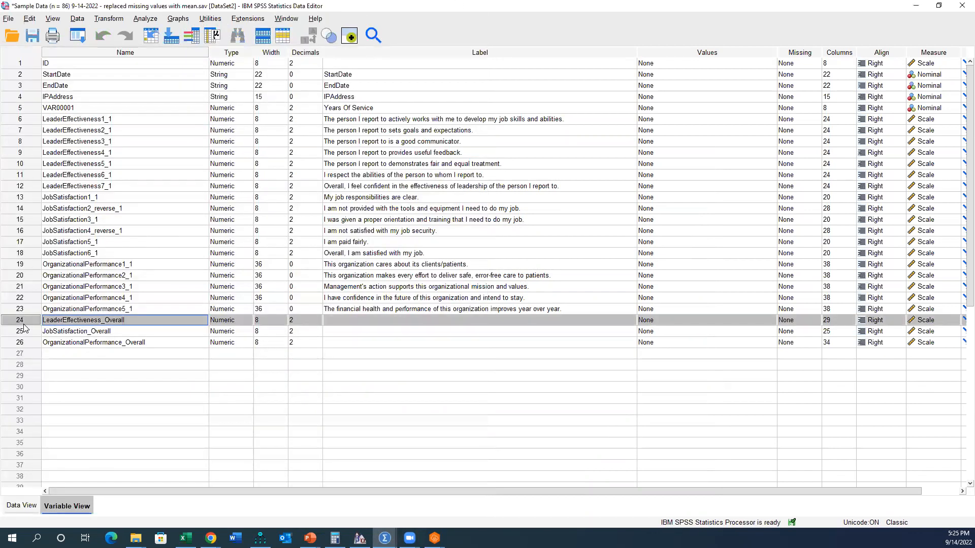
double_click(24, 324)
left_click_drag(156, 72, 349, 72)
left_click_drag(668, 492, 600, 488)
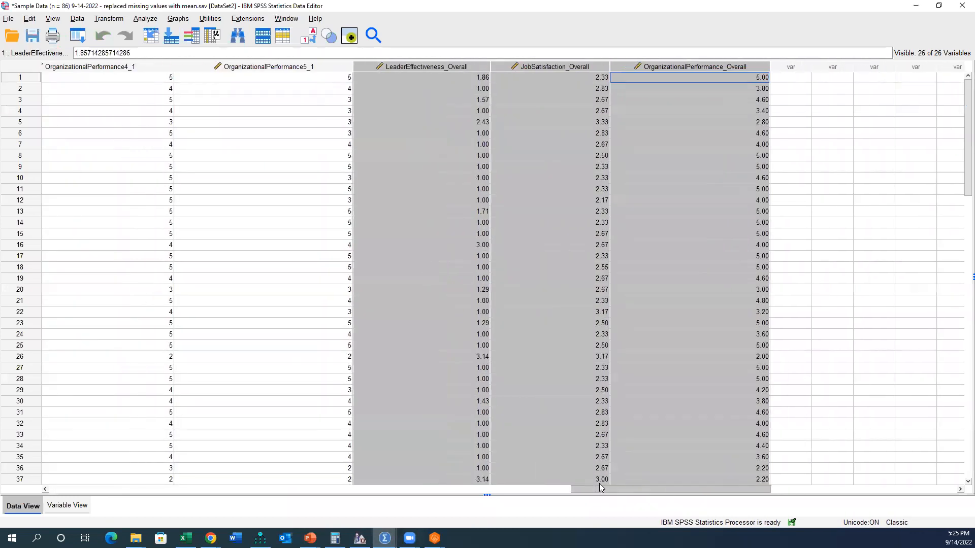
left_click(476, 99)
mouse_move(476, 70)
left_mouse_down()
mouse_move(501, 75)
mouse_move(460, 74)
left_mouse_up()
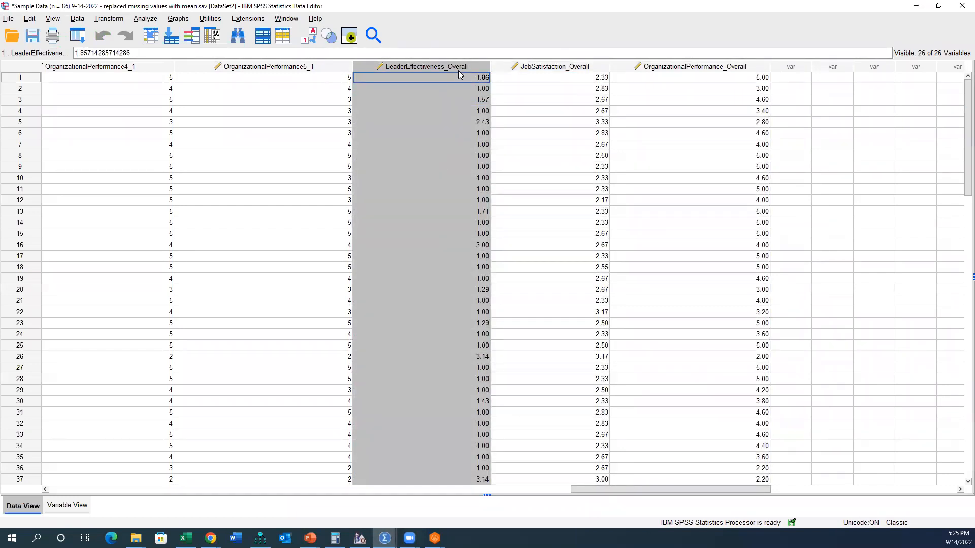
left_click(472, 104)
left_click(457, 68)
left_click(526, 69)
left_click(633, 70)
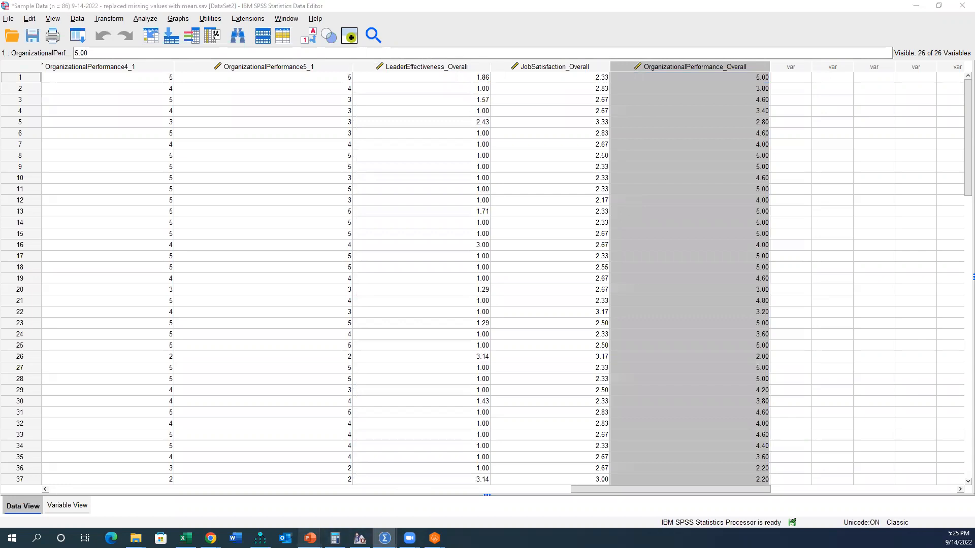
Step: Switch to PowerPoint and review the univariate outlier rule on the Create Composite Scores slide
mouse_move(310, 538)
left_click(356, 495)
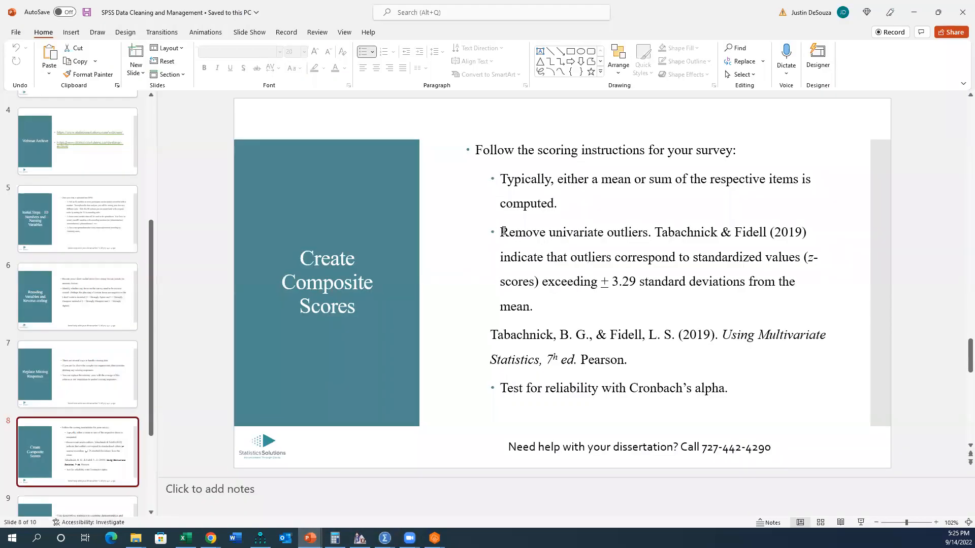
left_click_drag(503, 232, 652, 233)
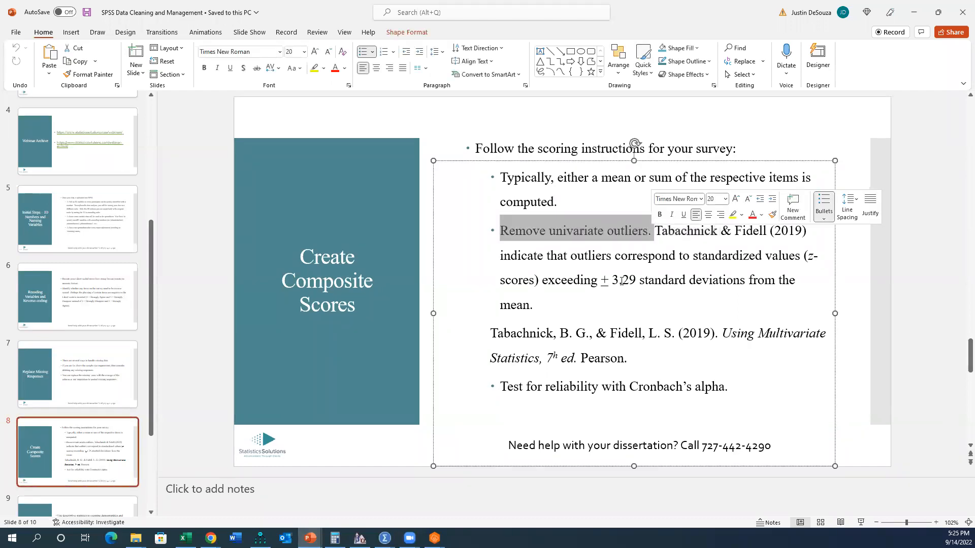
left_click_drag(534, 305, 501, 241)
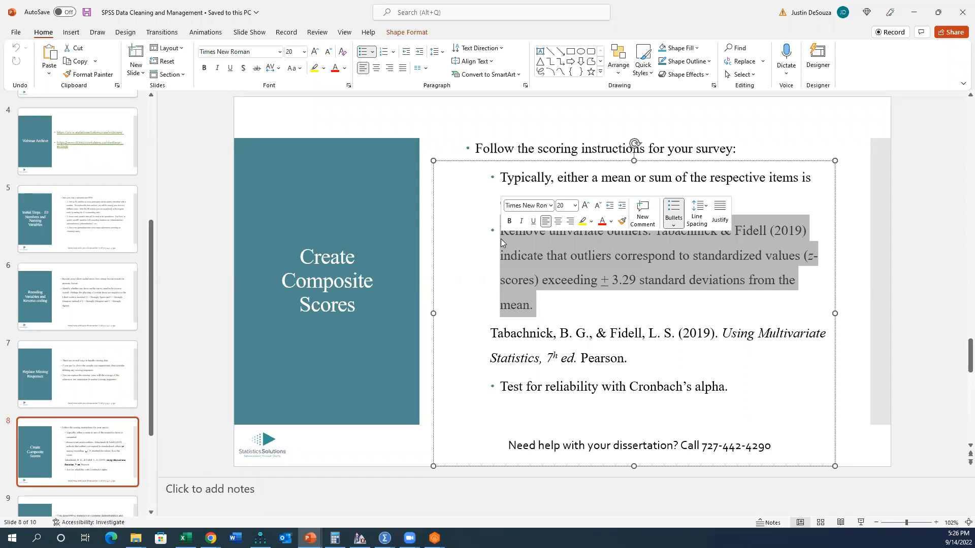
left_click(547, 254)
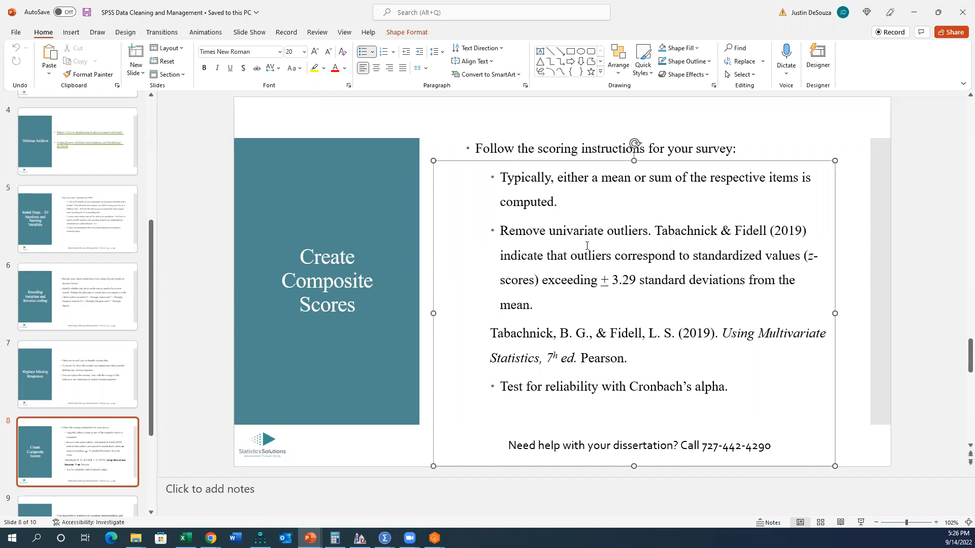
left_click(647, 231)
triple_click(535, 280)
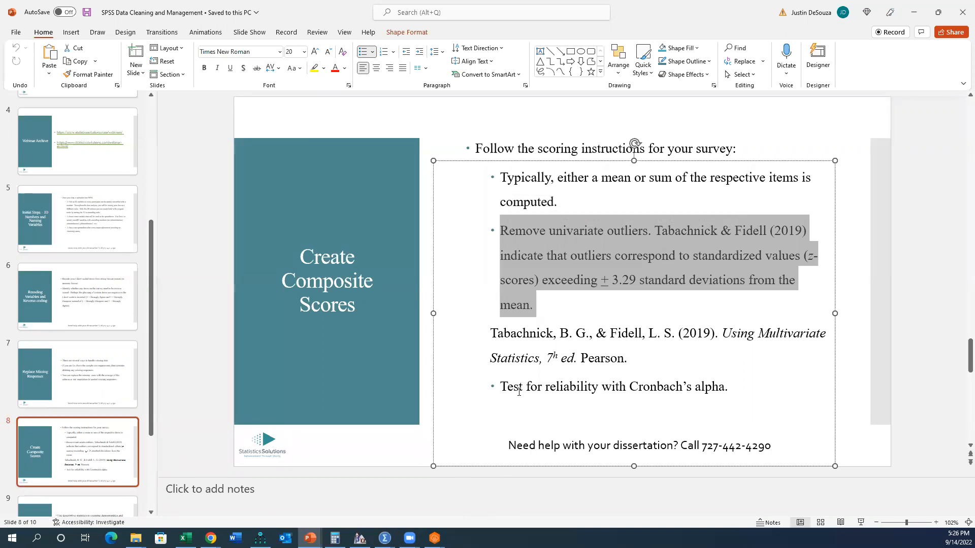
left_click(588, 259)
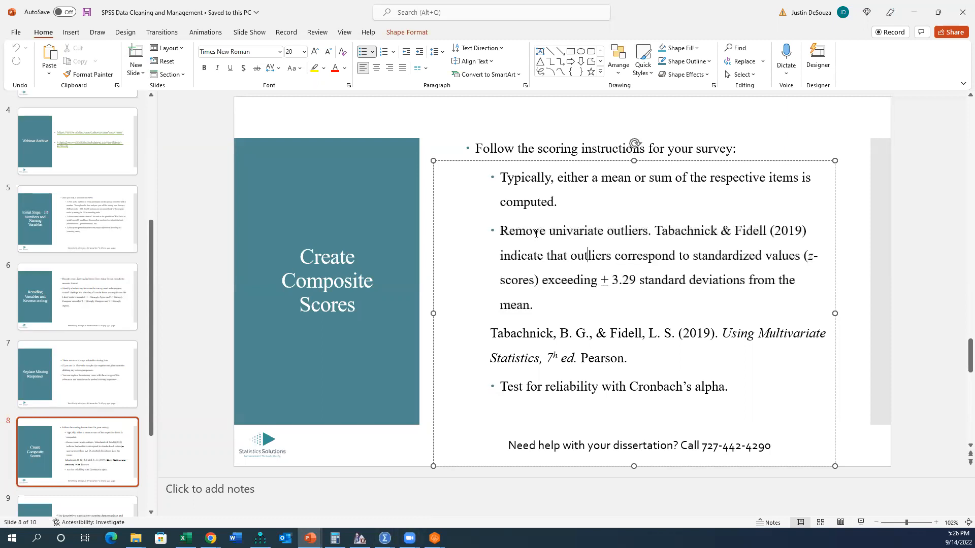
left_click_drag(656, 230, 746, 277)
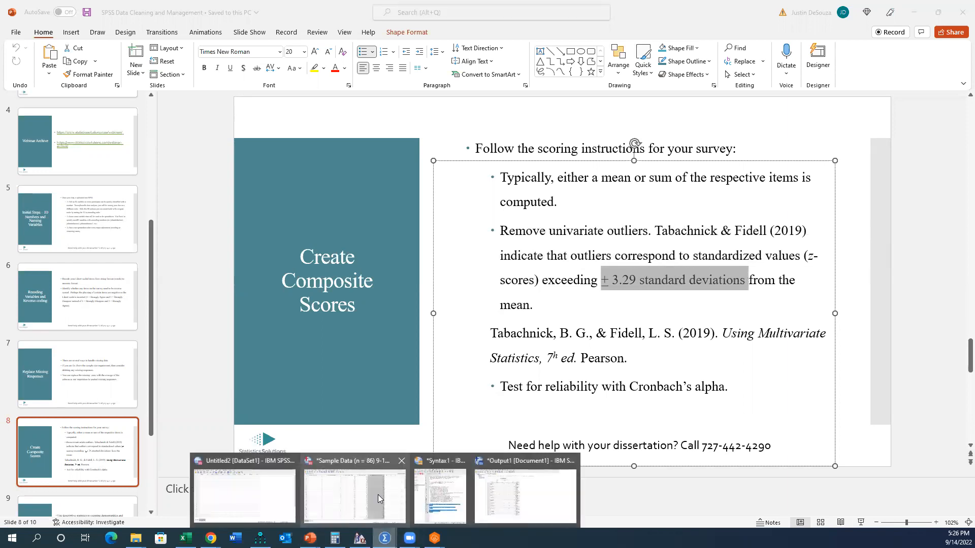
Step: Switch back to the SPSS sample dataset and set up Descriptives with the three overall score variables
left_click(378, 494)
left_click(145, 20)
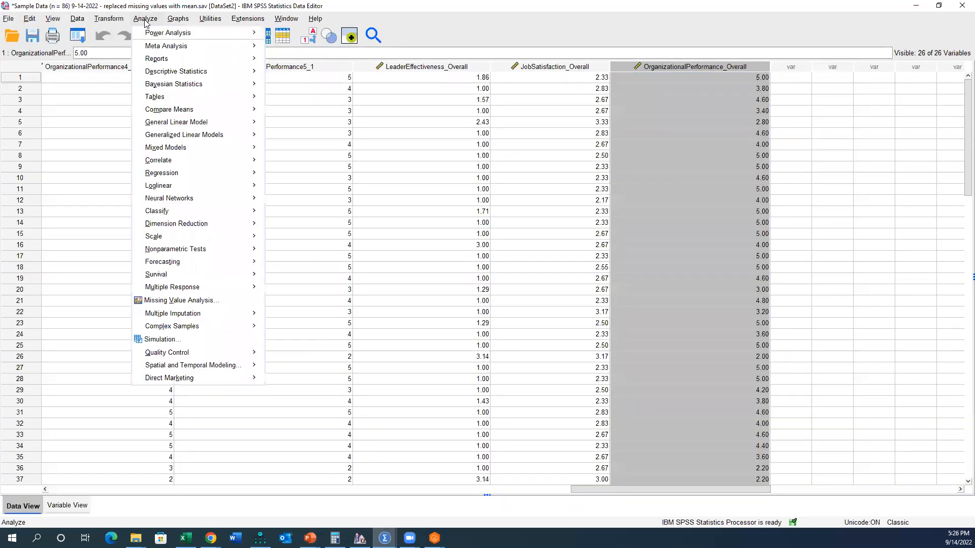
mouse_move(184, 77)
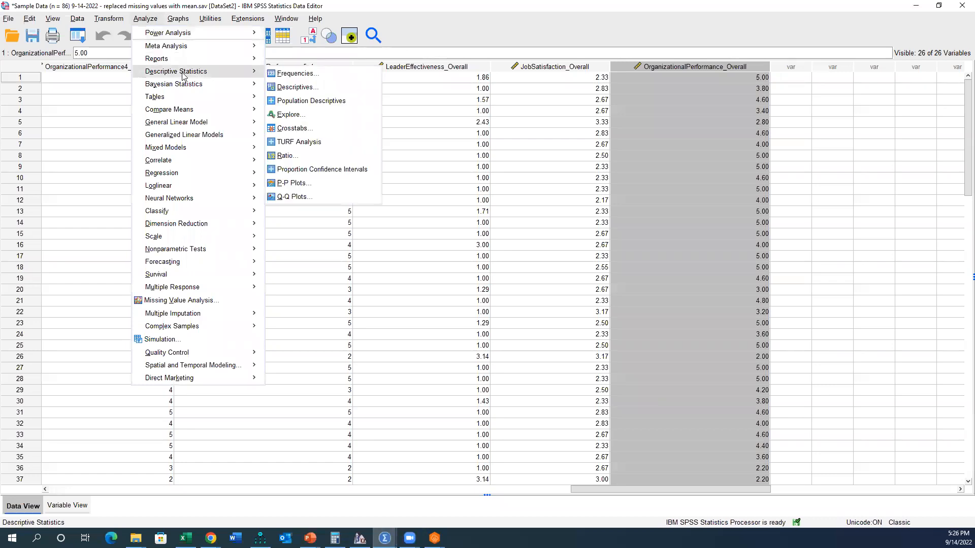
left_click(296, 88)
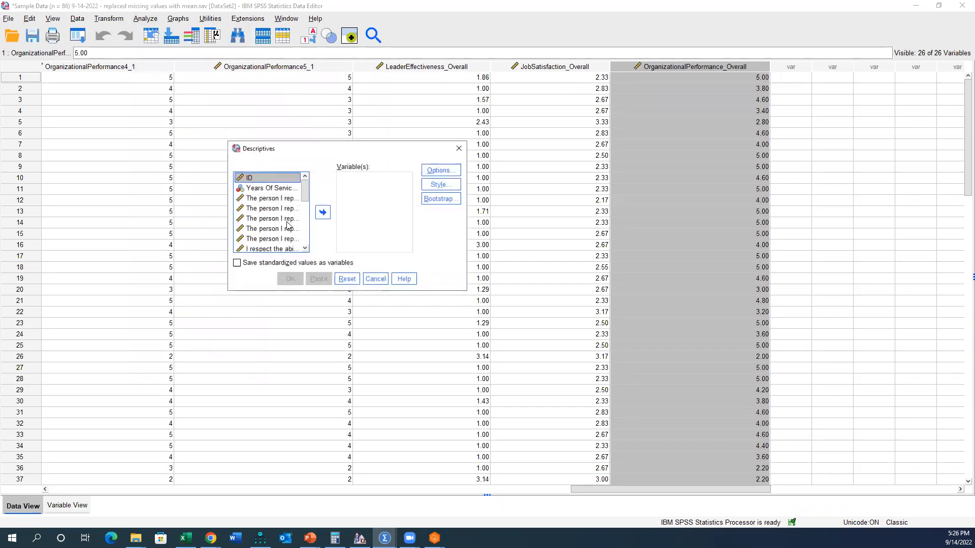
scroll(274, 224, "down", 6)
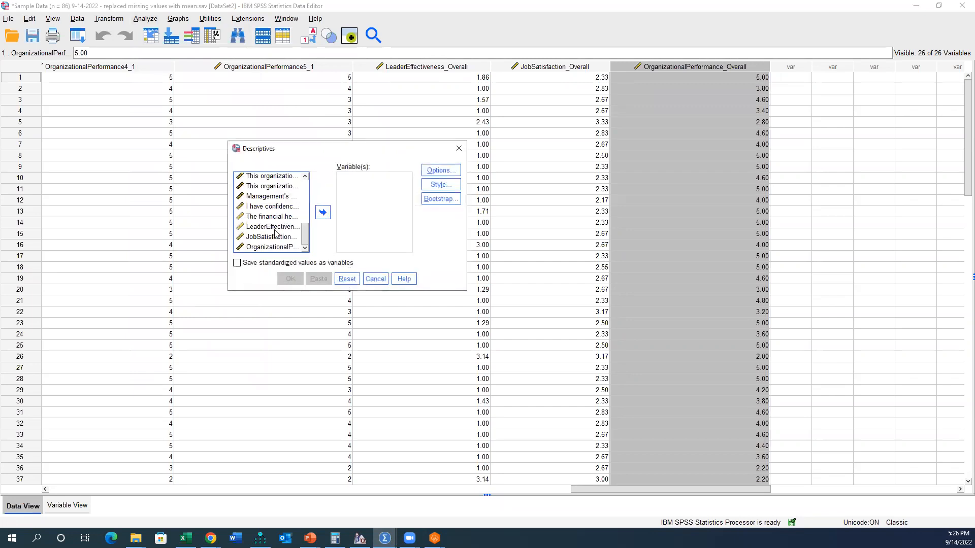
left_click(412, 66)
left_click(553, 65)
left_click(655, 66)
left_click(579, 66)
left_click(451, 67)
left_click_drag(277, 226, 274, 246)
left_click(329, 216)
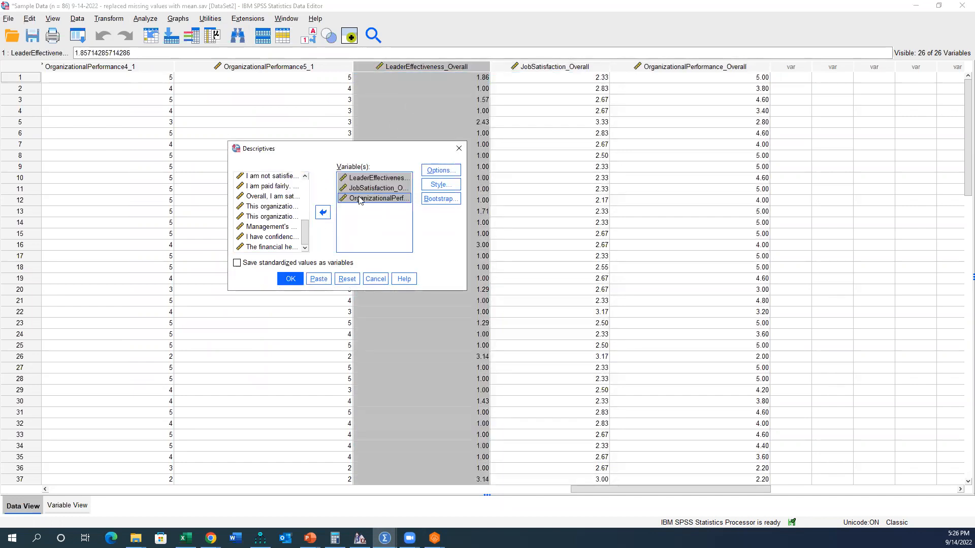
Step: Run Descriptives with standardized values saved as variables, and inspect the ZLeaderEffectiveness_Overall column
left_click(238, 264)
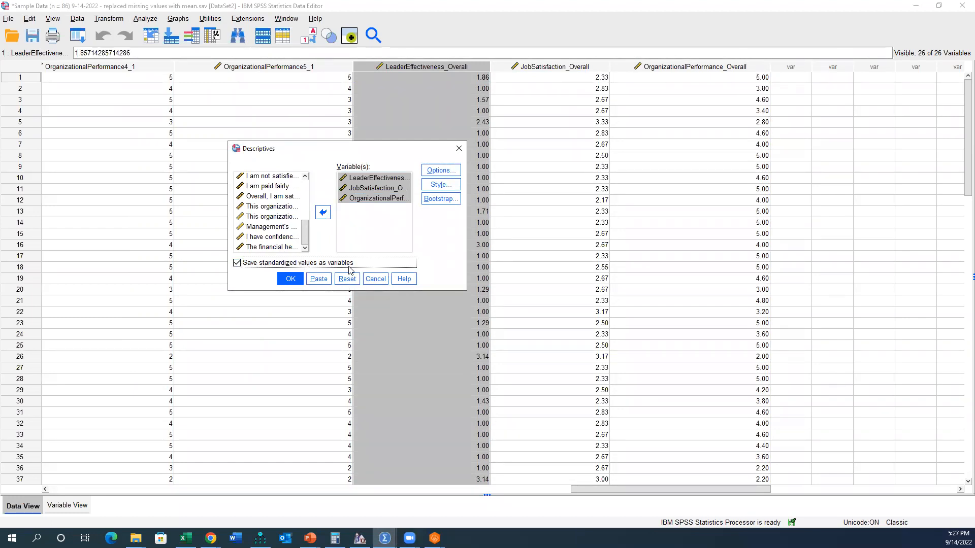
left_click(290, 279)
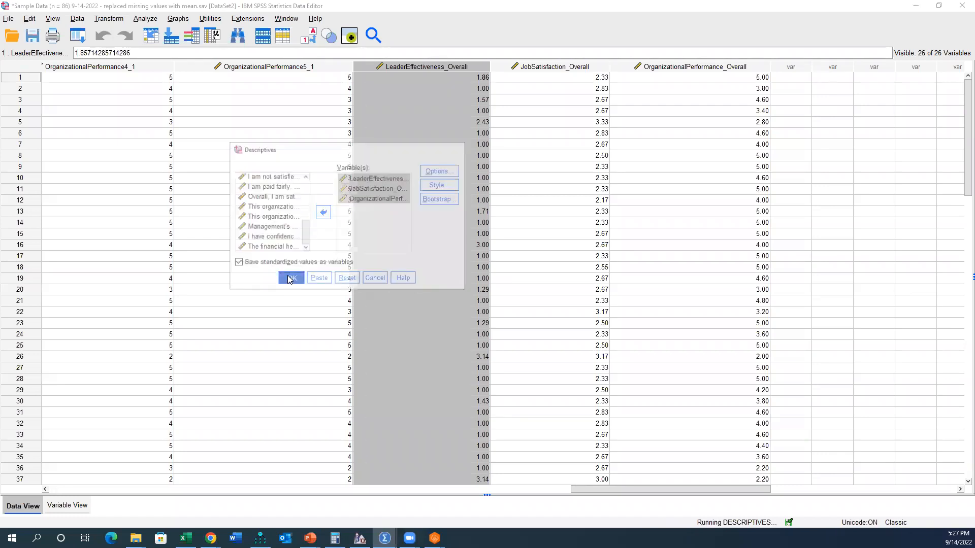
left_click_drag(696, 488, 738, 488)
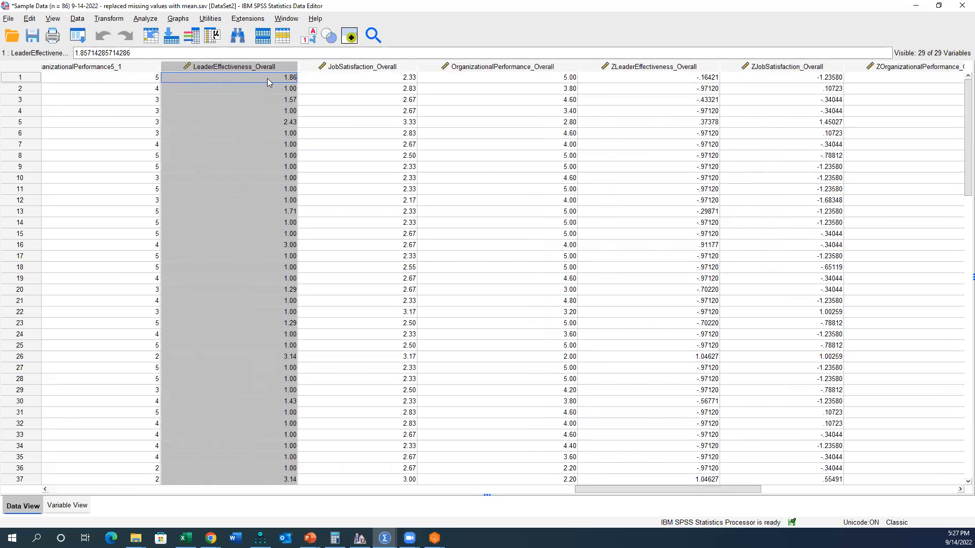
left_click(631, 69)
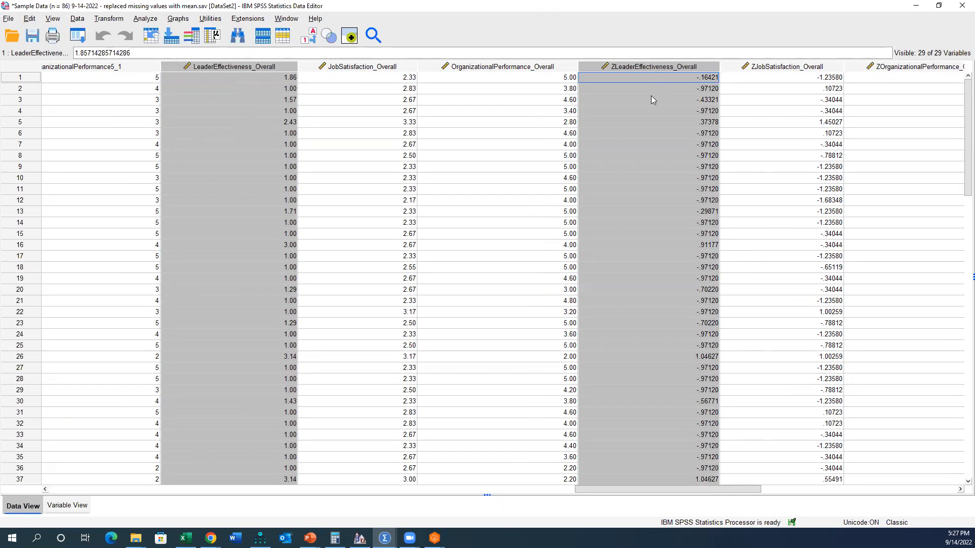
left_click(634, 87)
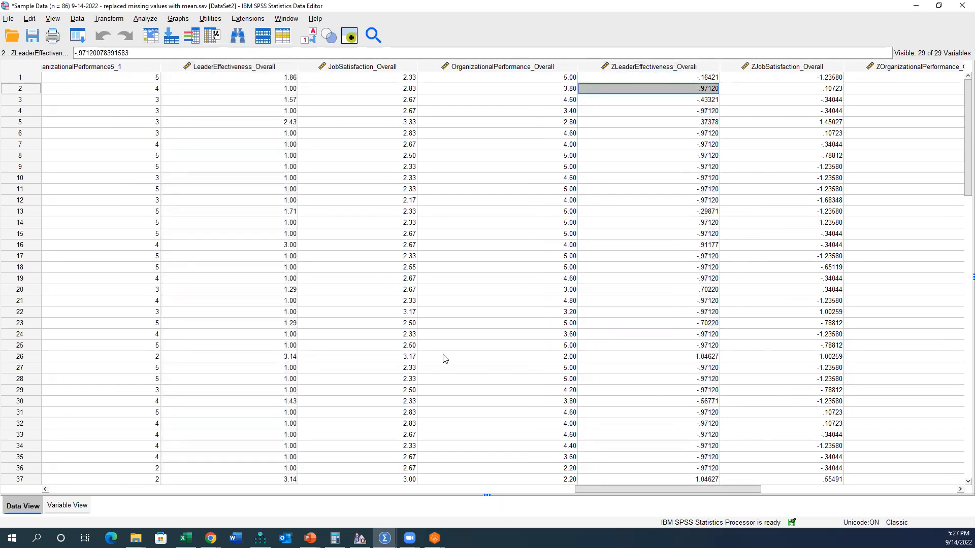
Step: Return to the PowerPoint slide and check the z-score cutoff for outliers and its cited source
mouse_move(310, 538)
left_click(361, 495)
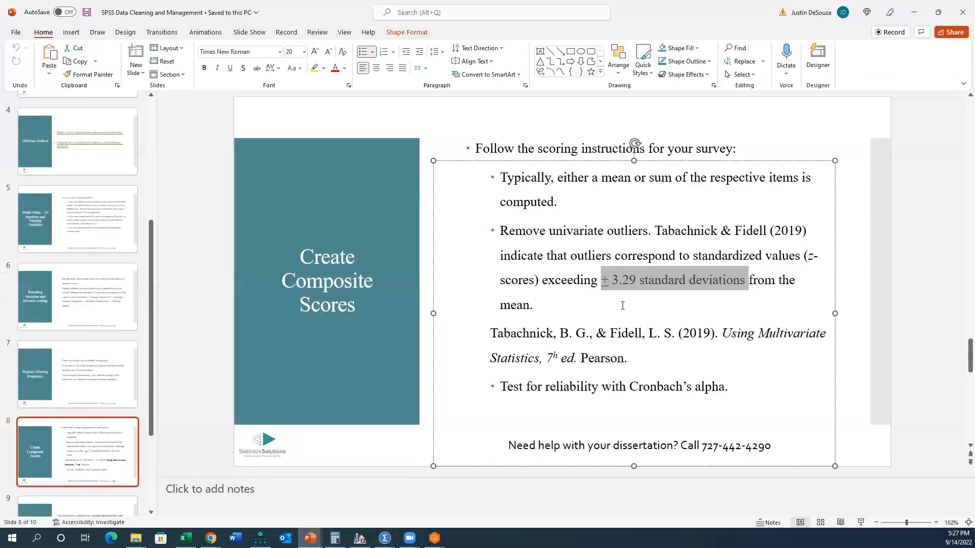
left_click_drag(654, 230, 808, 233)
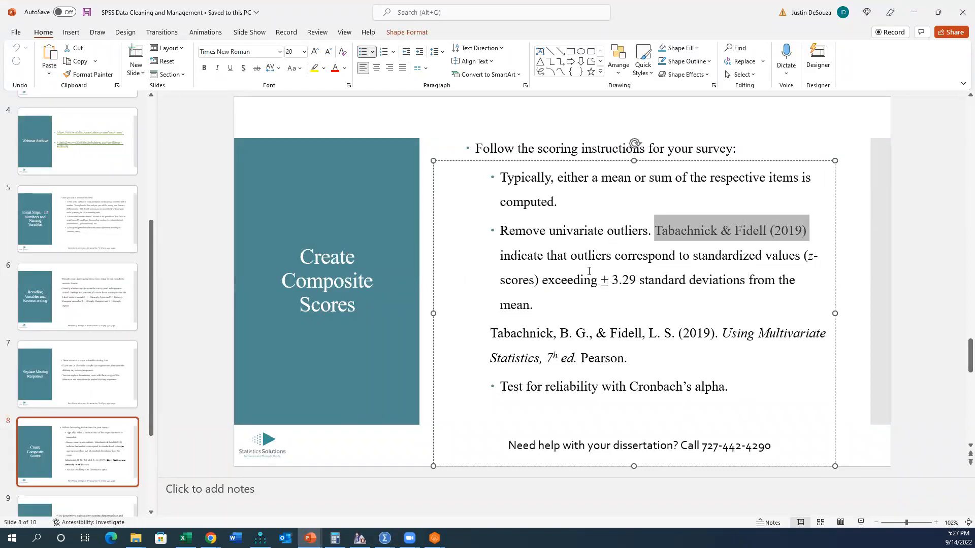
left_click_drag(605, 281, 645, 280)
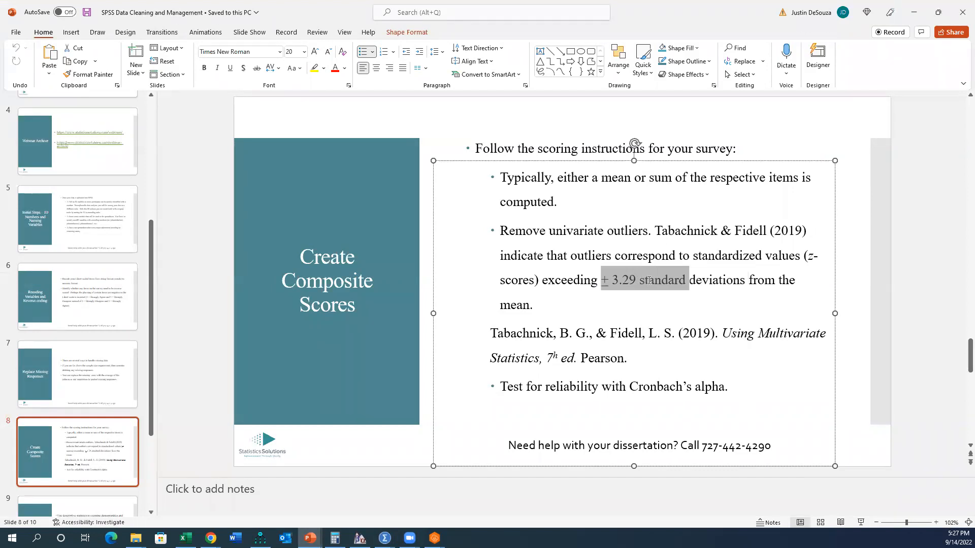
Step: Switch back to the SPSS sample dataset and sort the cases by ZLeaderEffectiveness_Overall in ascending order
left_click(385, 539)
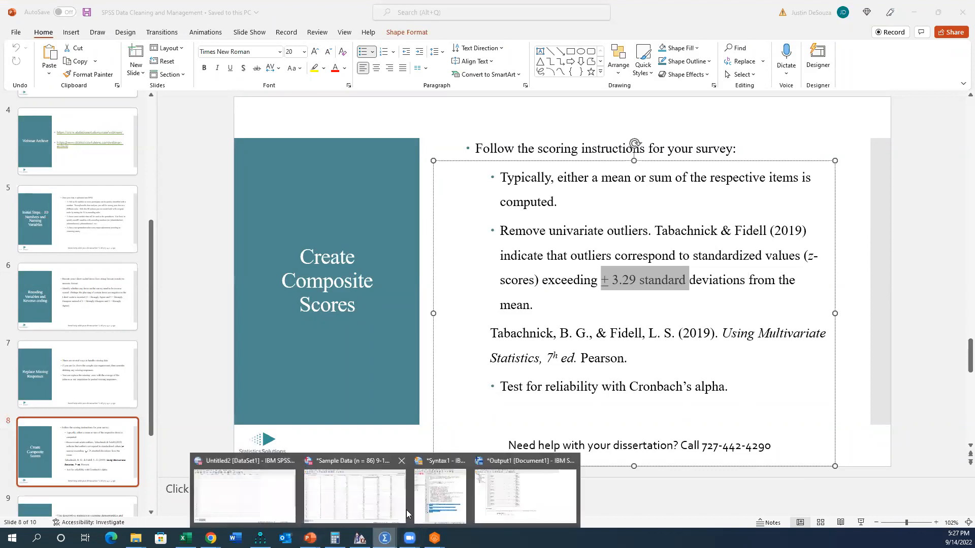
left_click(373, 496)
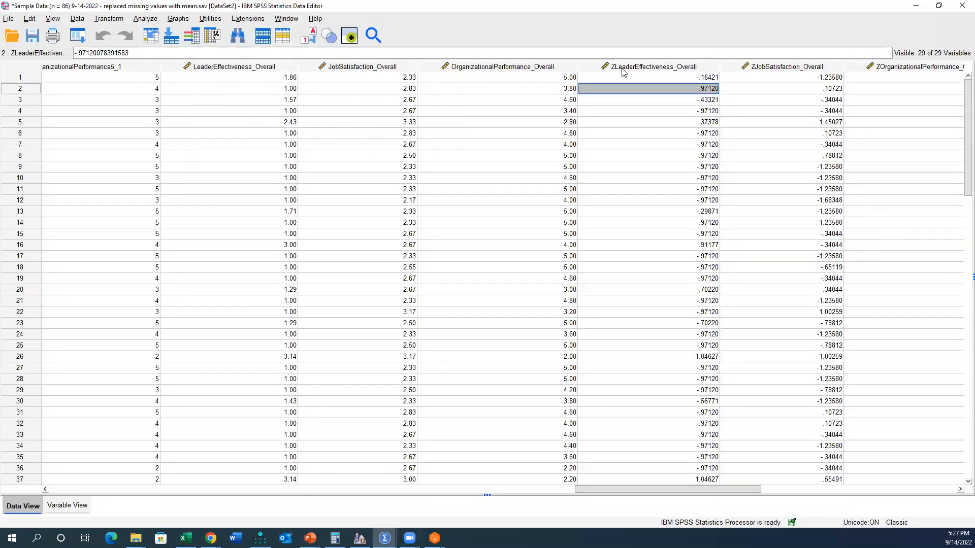
left_click(637, 68)
left_click_drag(656, 486, 679, 489)
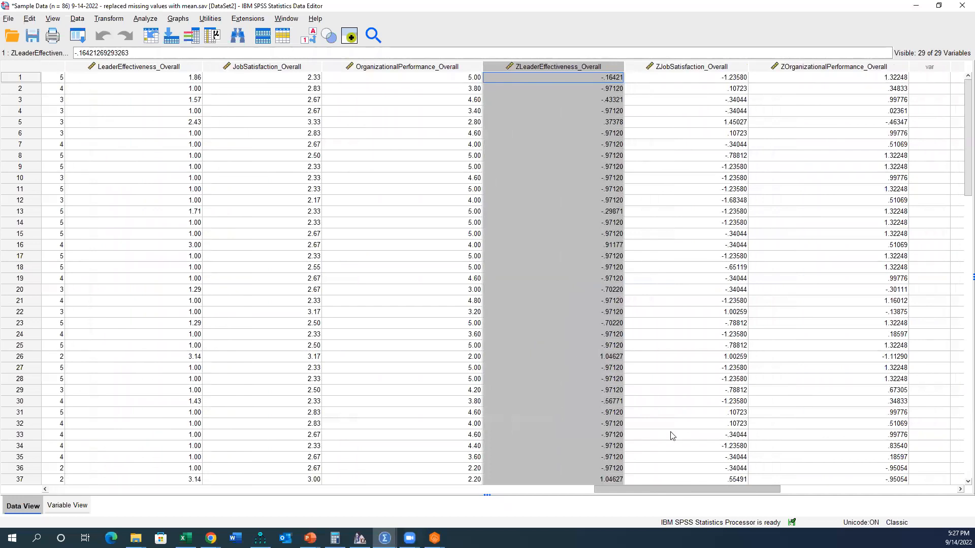
right_click(556, 67)
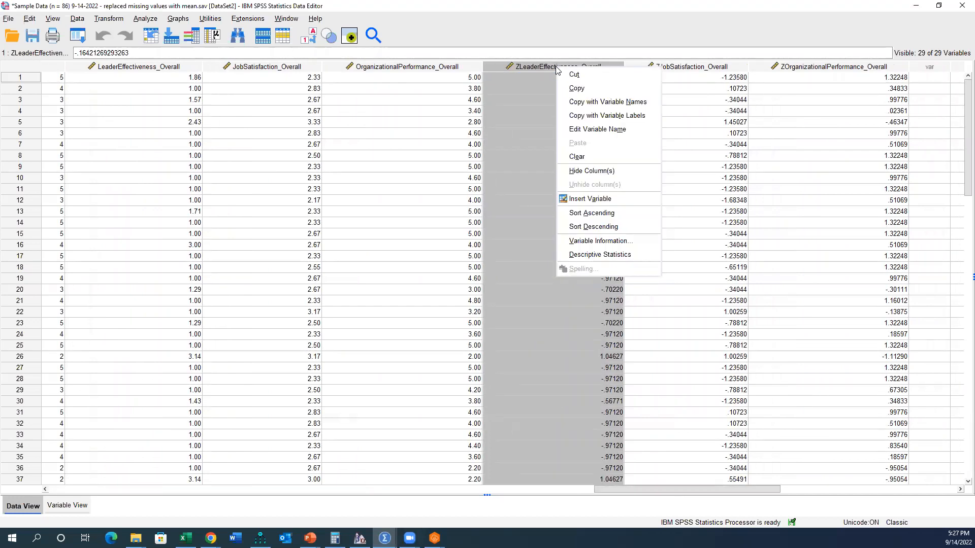
left_click(601, 213)
left_click(597, 77)
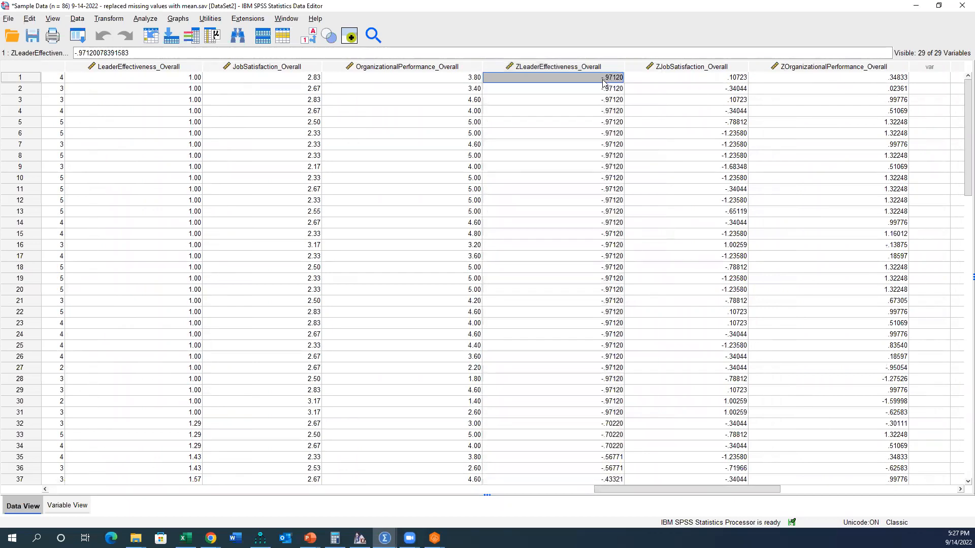
Step: Recheck the z-score outlier cutoff on the PowerPoint Create Composite Scores slide and return to the SPSS dataset
left_click(309, 538)
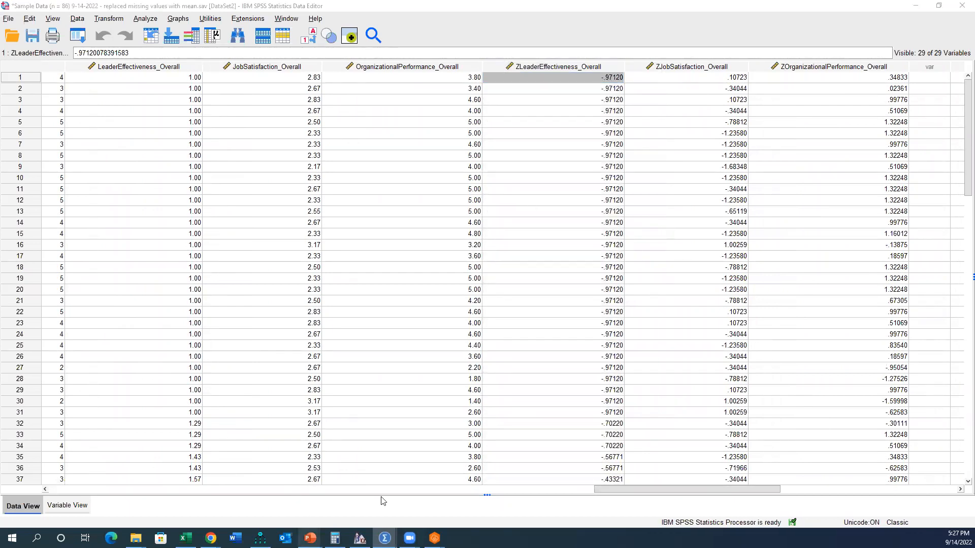
left_click(374, 499)
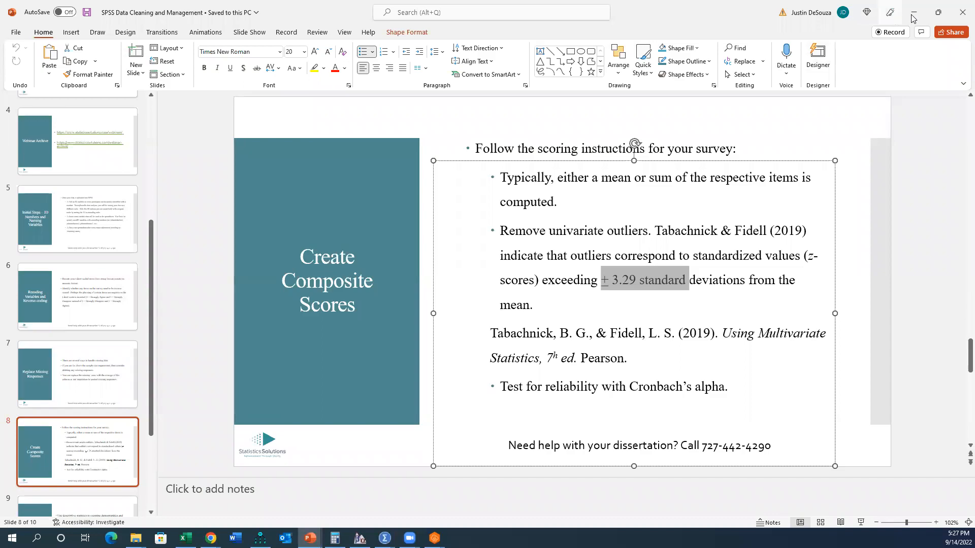
key("alt+Tab")
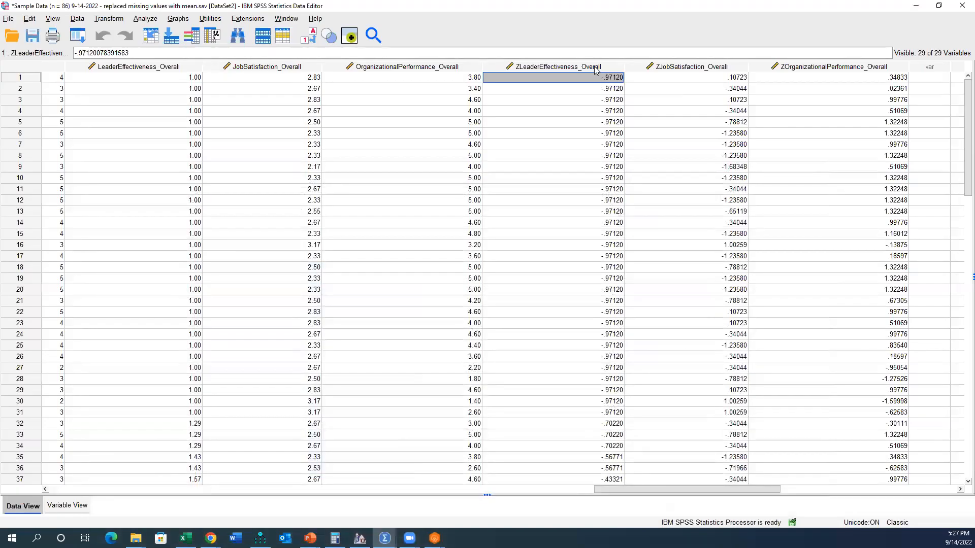
Step: Sort the cases by ZLeaderEffectiveness_Overall in descending order and check the first case's z-score
right_click(595, 70)
left_click(639, 224)
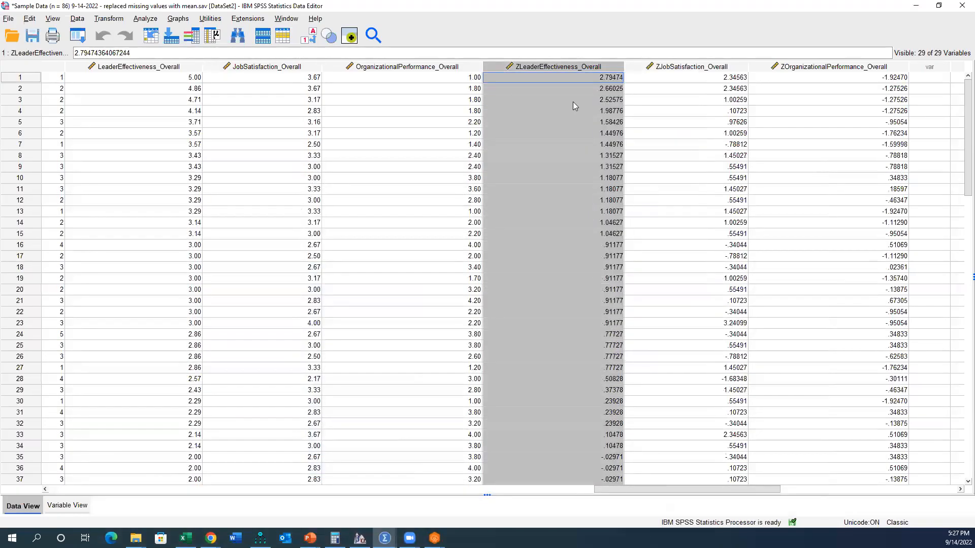
left_click(600, 79)
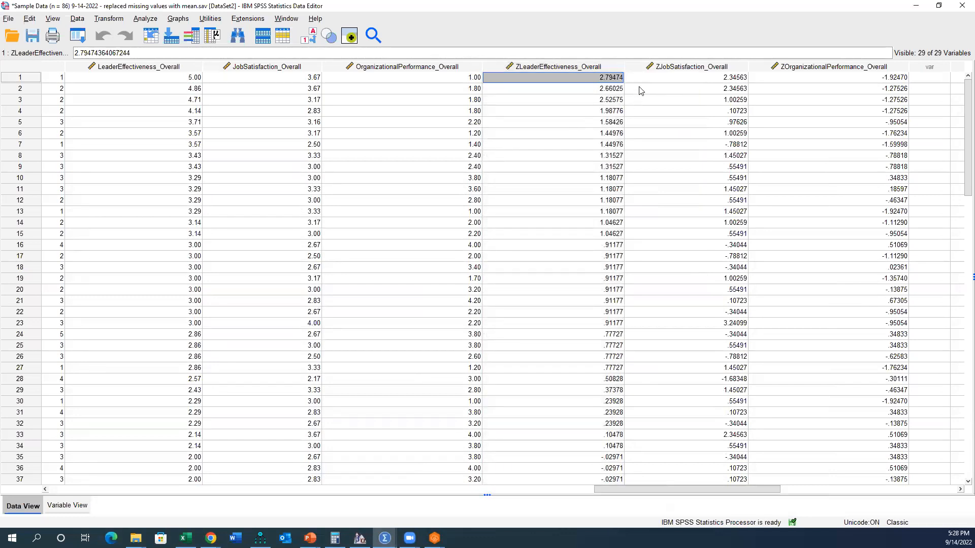
Step: Sort the cases by ZJobSatisfaction_Overall in ascending and then descending order, checking the extreme values
right_click(670, 66)
left_click(723, 216)
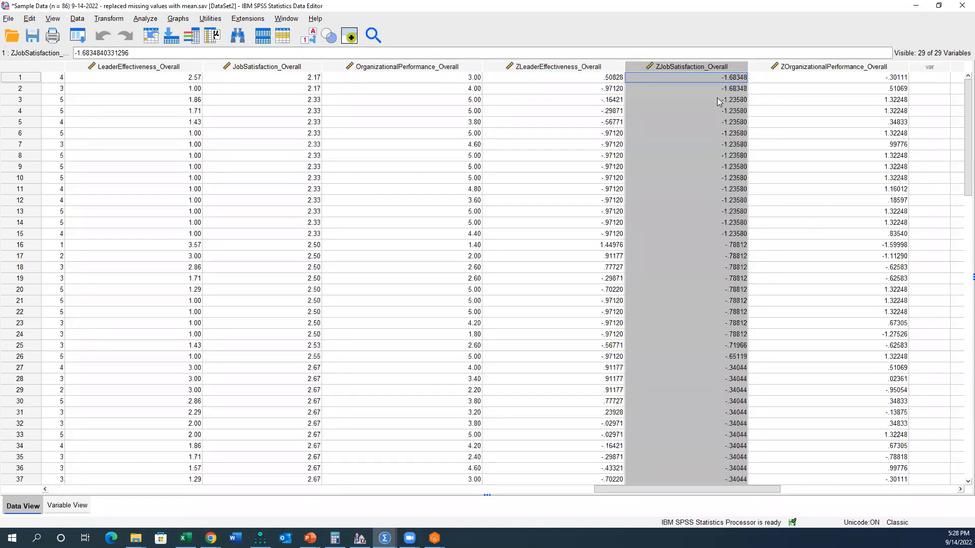
right_click(728, 66)
left_click(744, 228)
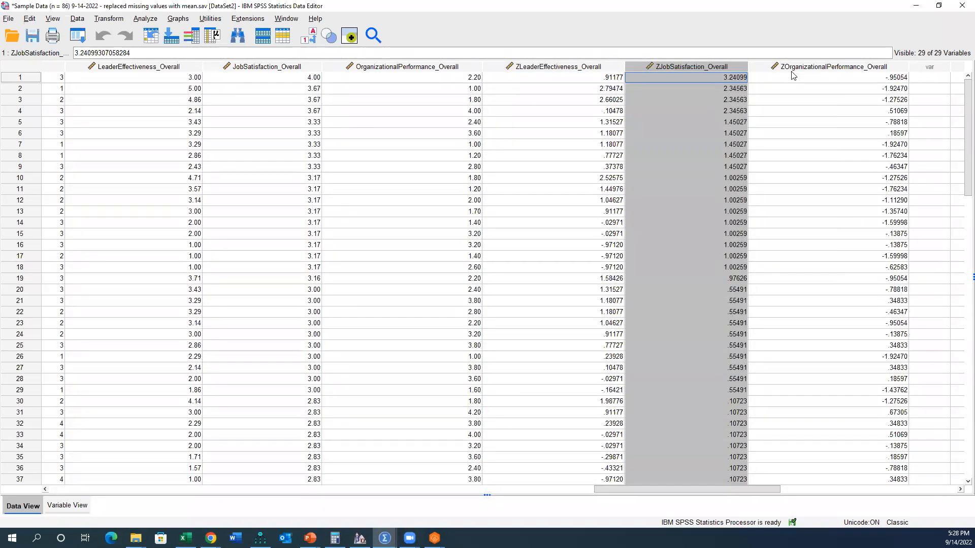
left_click(724, 78)
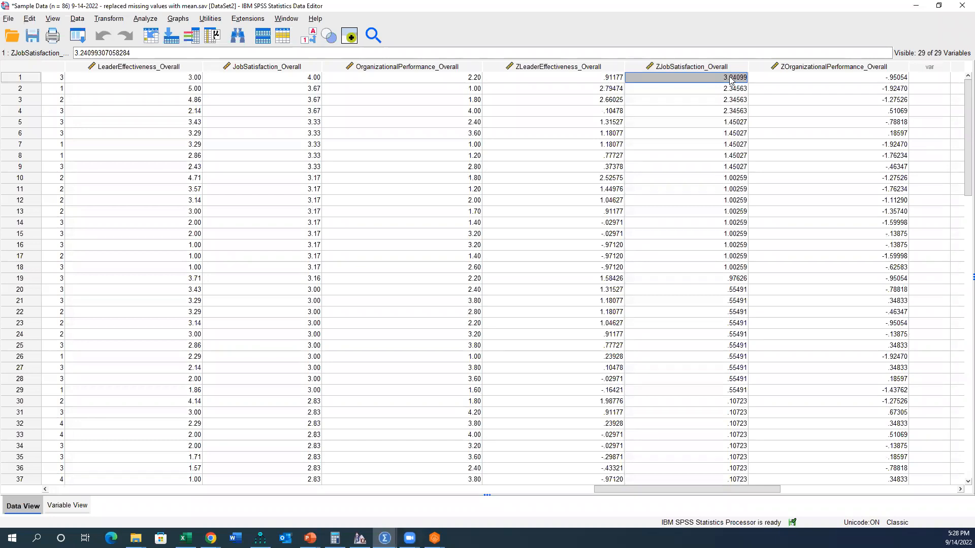
Step: Switch to the PowerPoint slide, highlight the 3.29 cutoff value, and return to the SPSS dataset
left_click(310, 538)
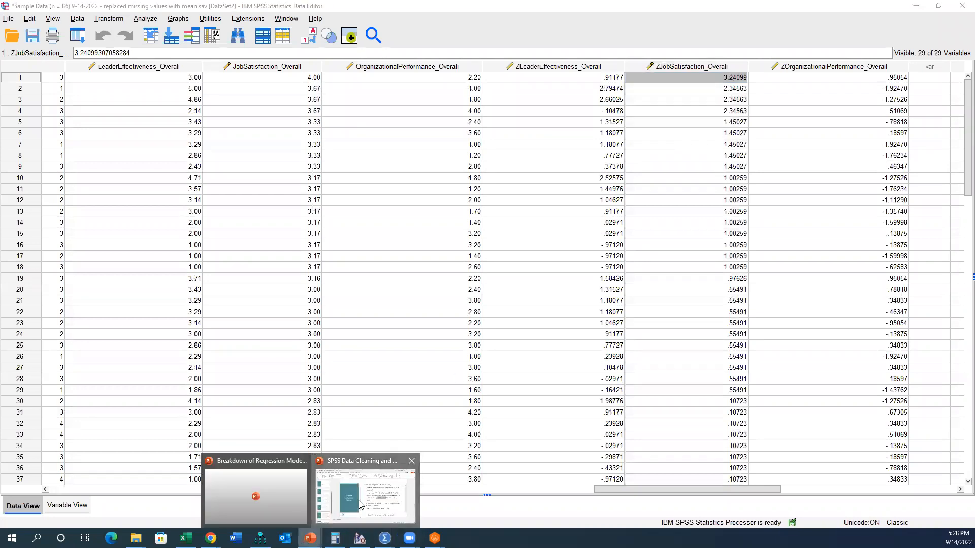
left_click(359, 504)
left_click_drag(611, 280, 636, 281)
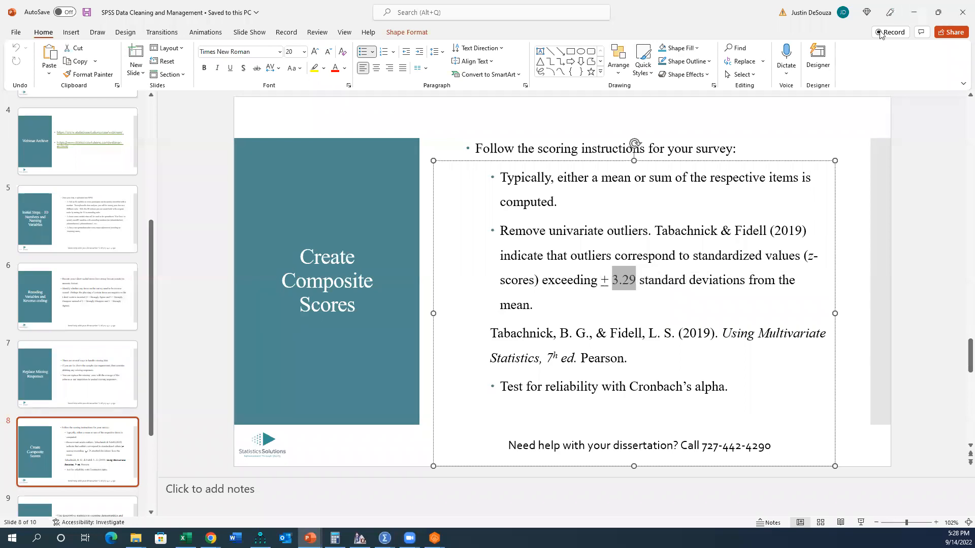
key("alt+Tab")
Step: Compare the first case's JobSatisfaction_Overall score with the scores below it and with its ZJobSatisfaction_Overall value
left_click(757, 101)
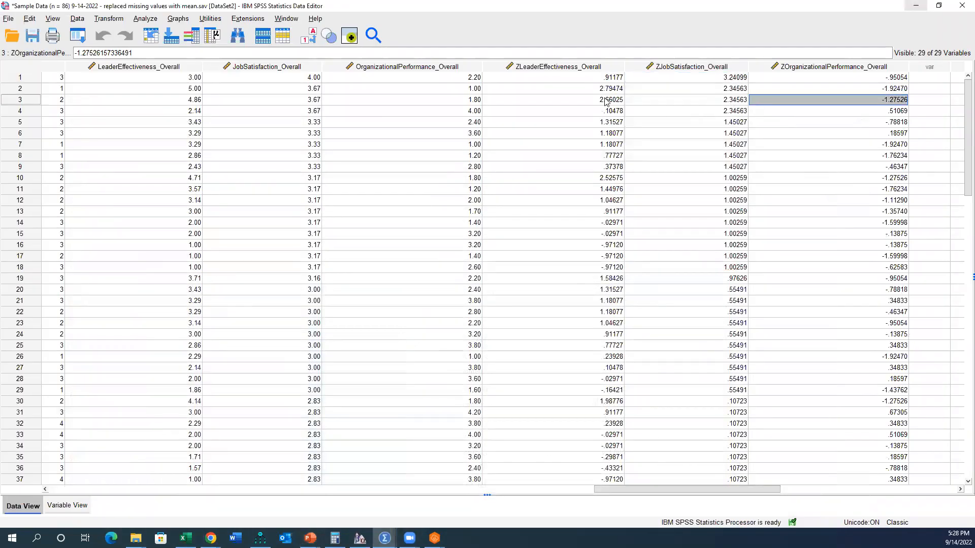
left_click(300, 79)
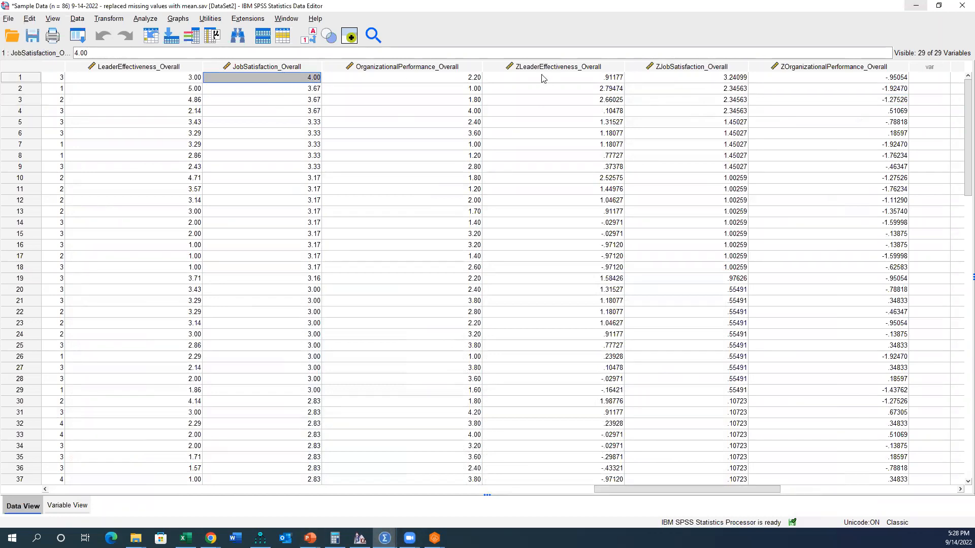
left_click(310, 91)
left_click_drag(311, 92, 314, 224)
left_click(739, 80)
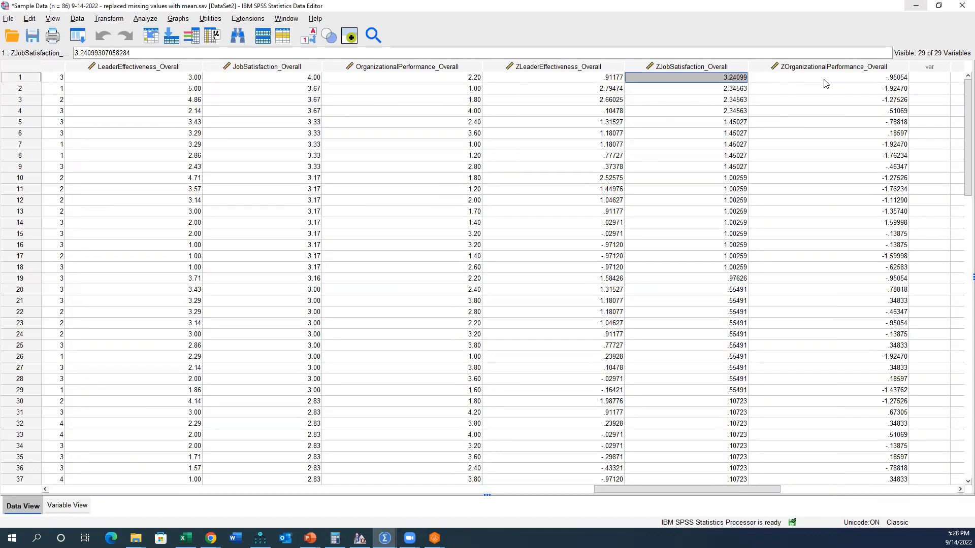
Step: Sort the cases by ZOrganizationalPerformance_Overall in ascending and then descending order, and review the column's values
right_click(854, 69)
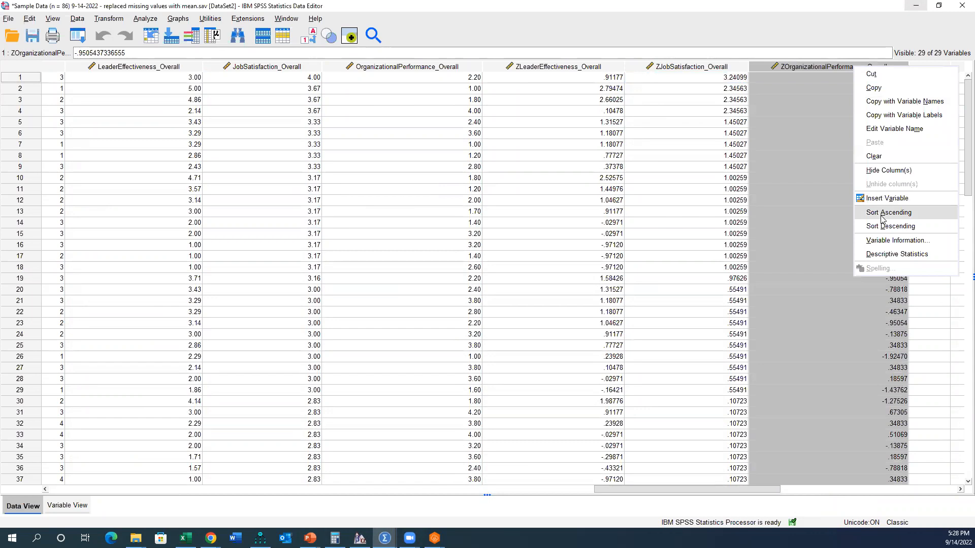
left_click(883, 198)
left_click(880, 76)
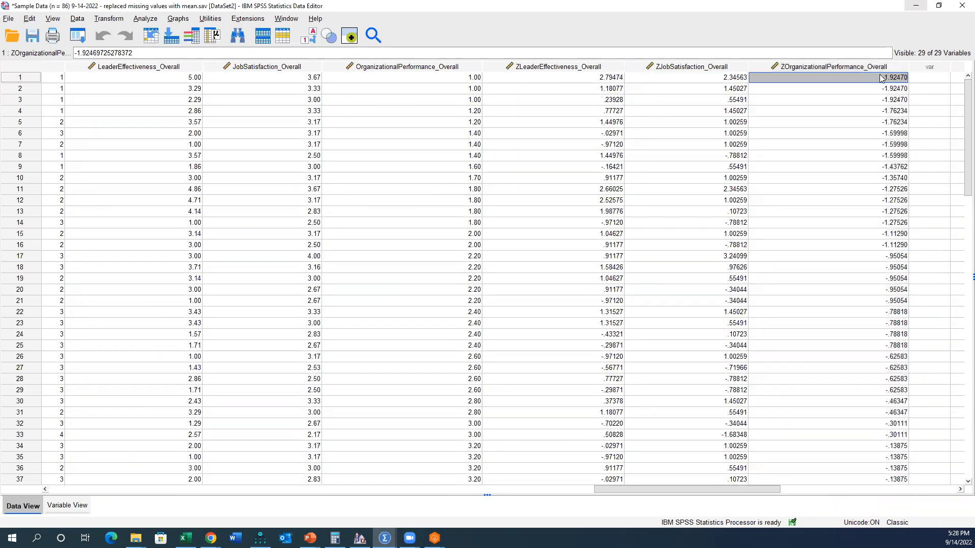
right_click(880, 69)
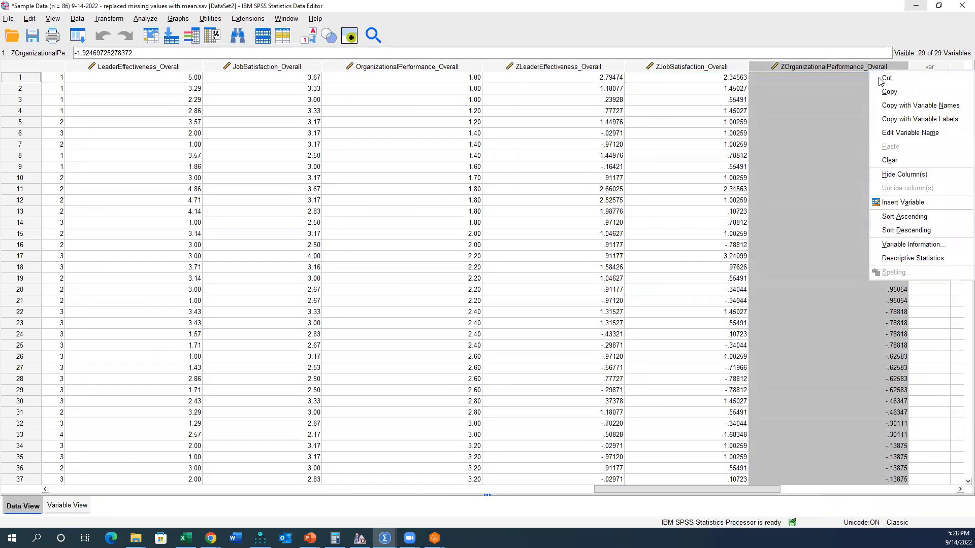
left_click(894, 230)
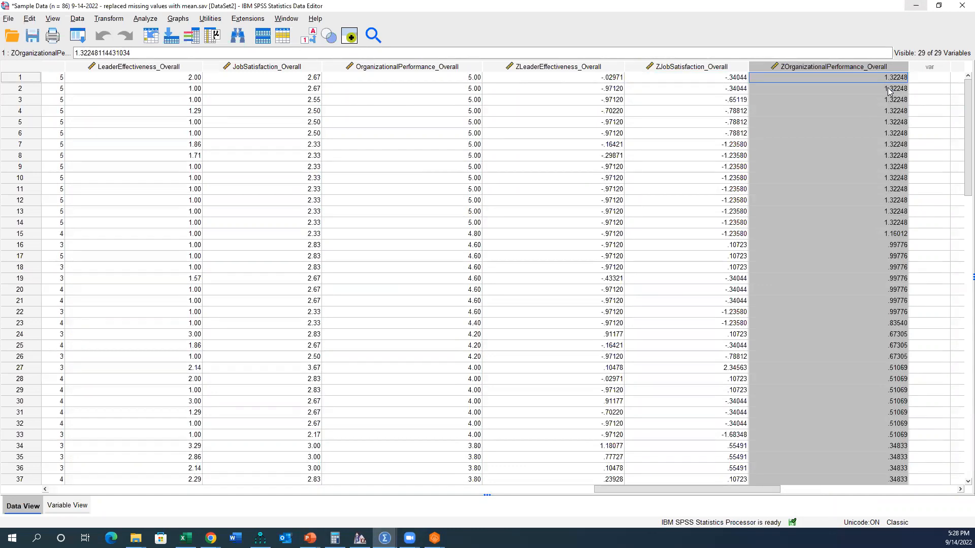
scroll(304, 218, "down", 13)
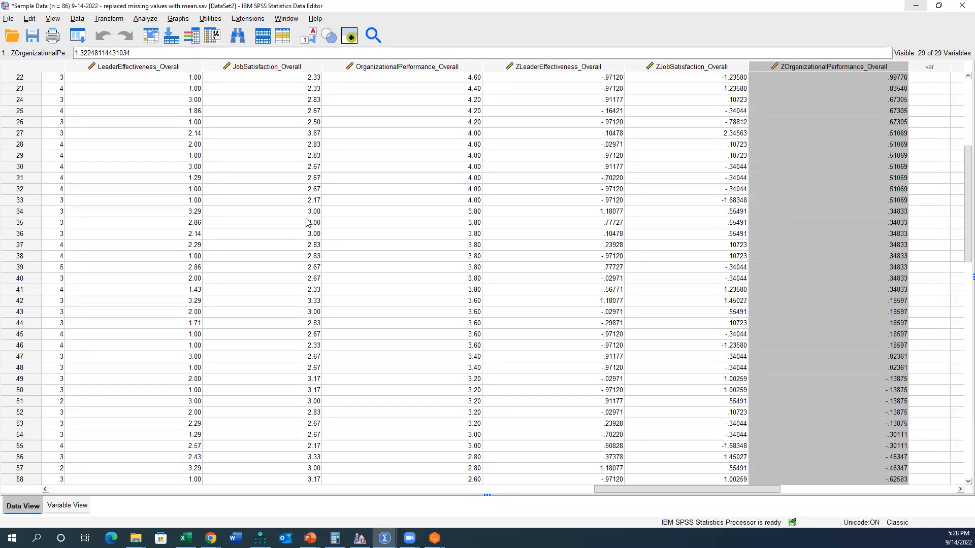
scroll(297, 212, "down", 10)
scroll(203, 218, "up", 3)
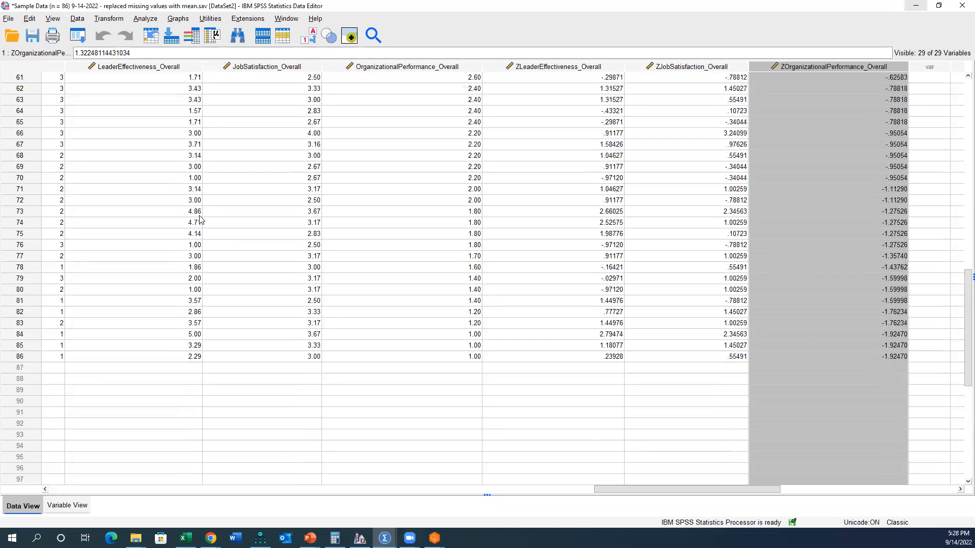
Step: Save a copy of the dataset as "Sample Data (n = 86) 9-14-2022 - FINAL spreadsheet"
left_click(8, 18)
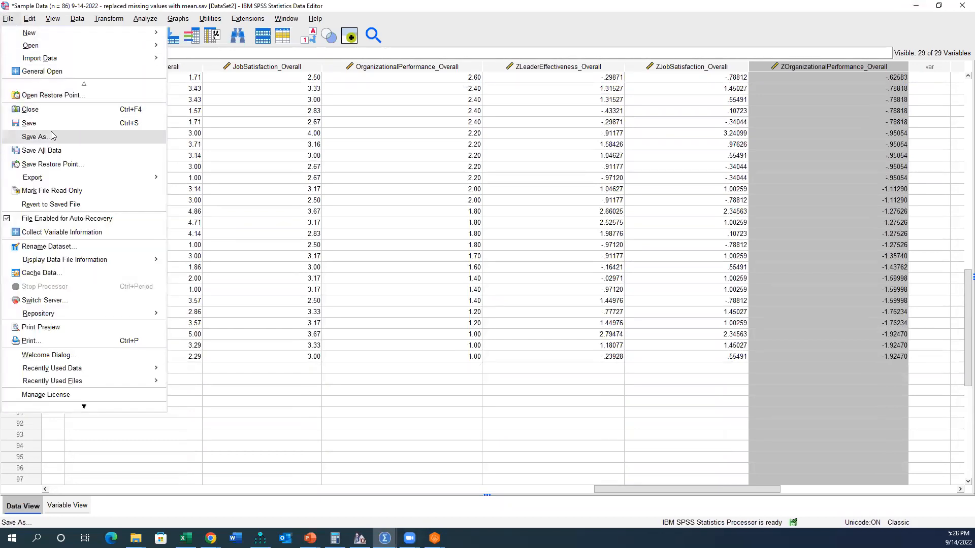
left_click_drag(184, 177, 372, 173)
type("FINA")
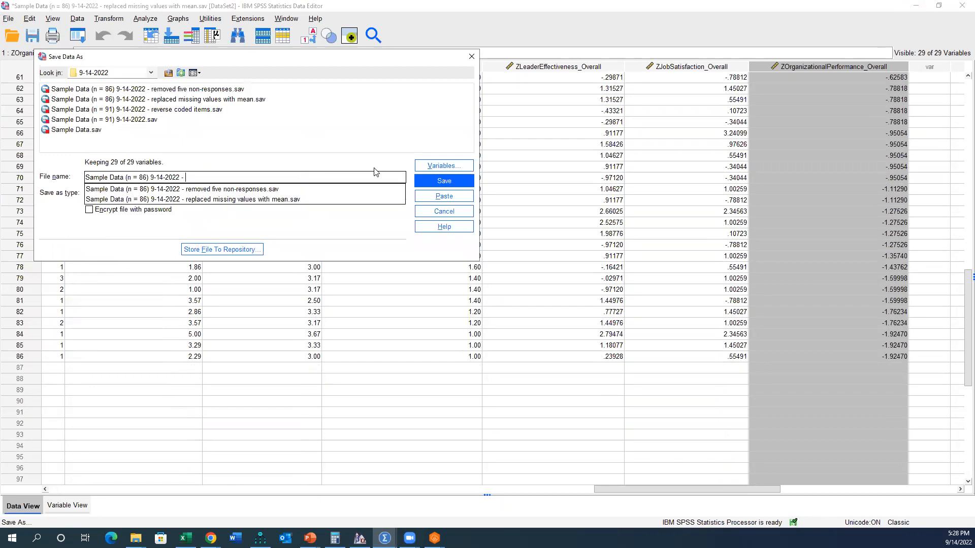
type("L spreadsheet")
key("Return")
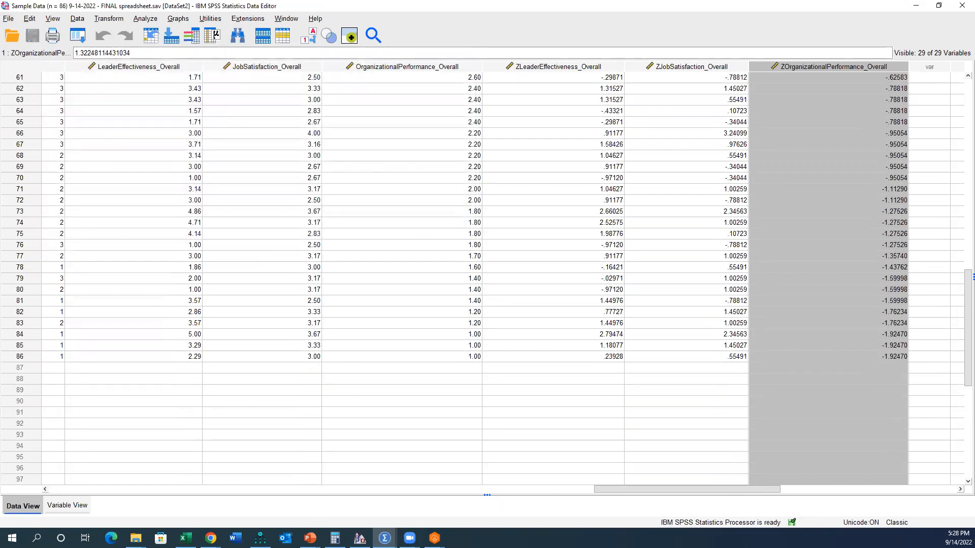
Step: Highlight the Cronbach's alpha reliability bullet on the PowerPoint slide and return to the FINAL spreadsheet dataset in SPSS
mouse_move(311, 538)
left_click(333, 518)
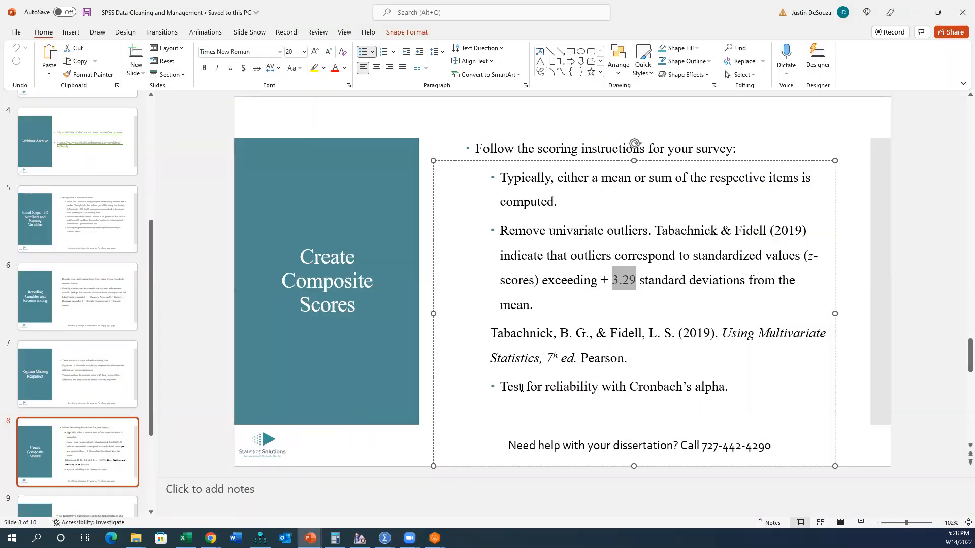
left_click_drag(506, 386, 718, 377)
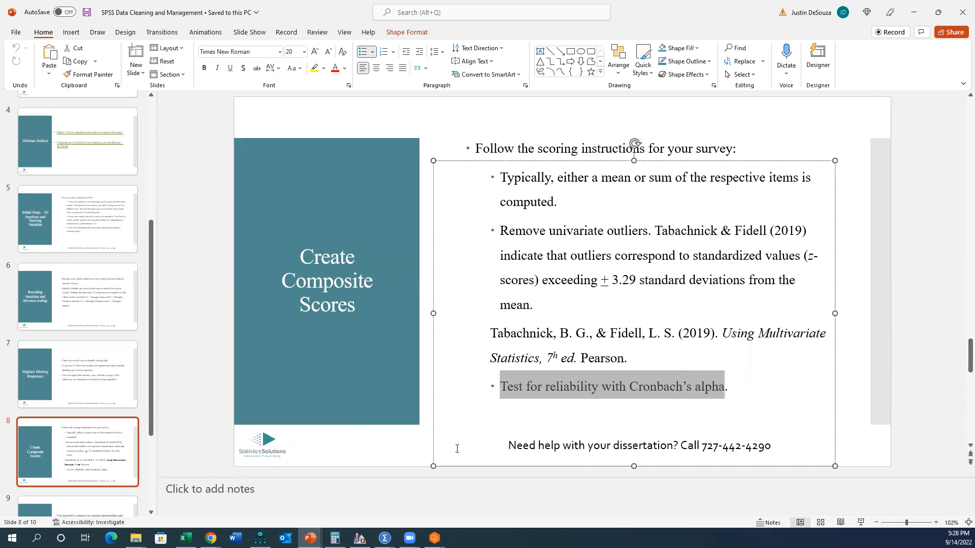
left_click(384, 538)
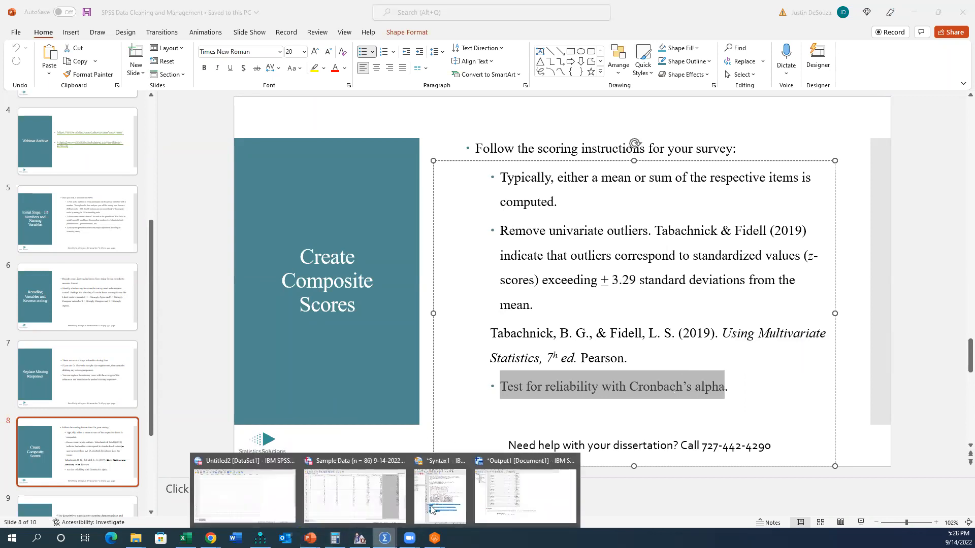
left_click(369, 465)
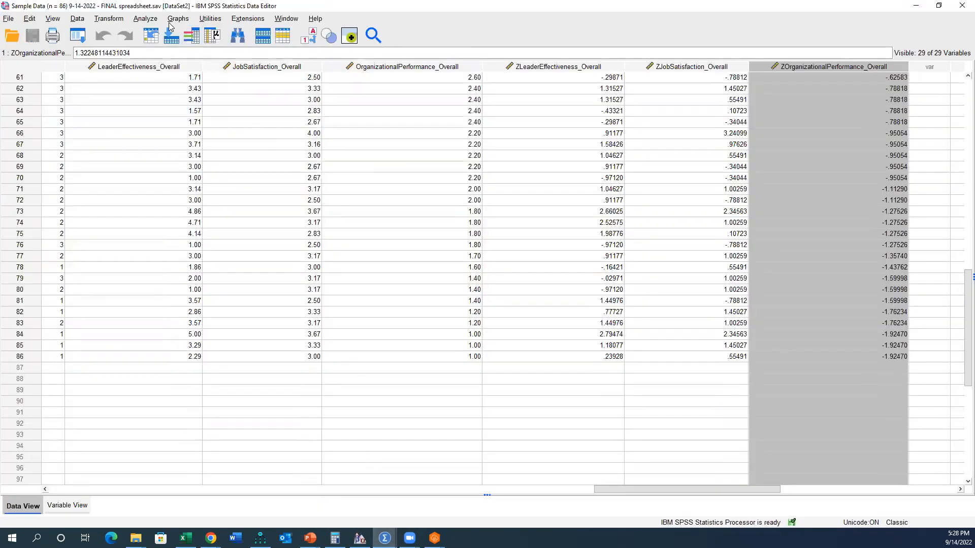
Step: Open Reliability Analysis and display the source variables by name instead of by label
left_click_drag(657, 488, 596, 475)
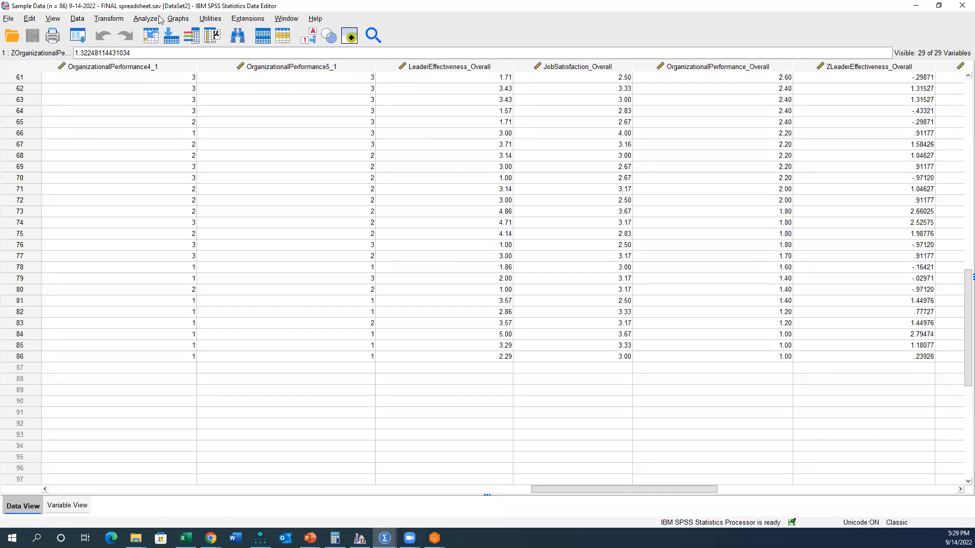
left_click(178, 18)
mouse_move(153, 19)
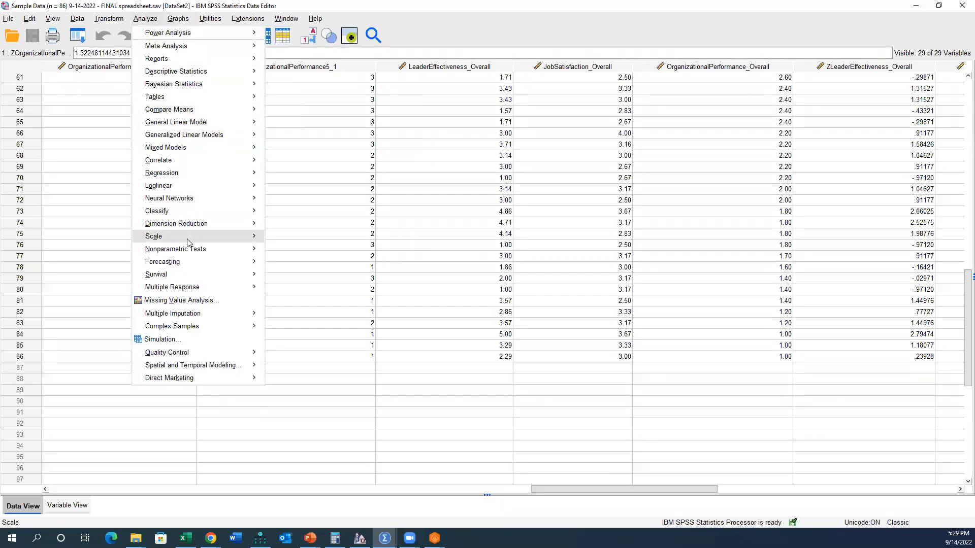
mouse_move(188, 241)
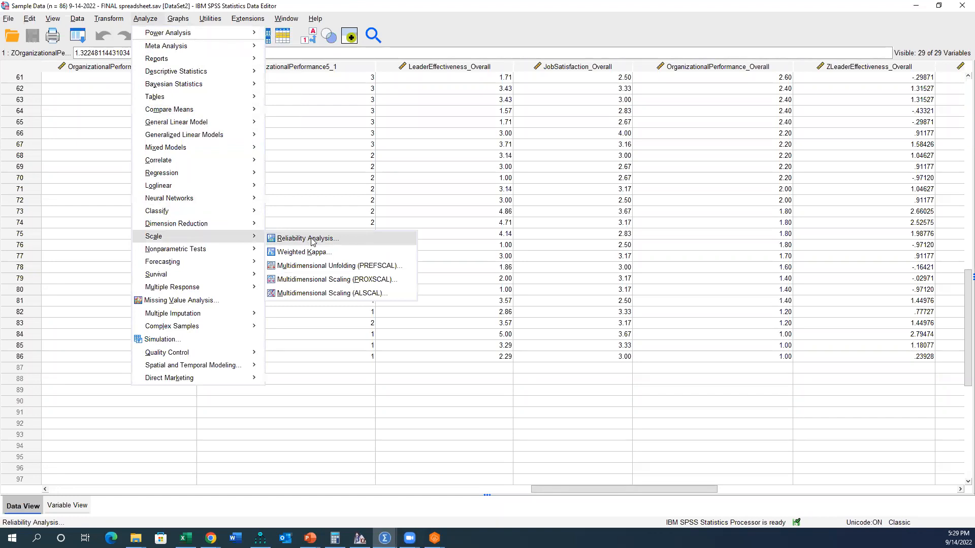
left_click(312, 241)
right_click(412, 191)
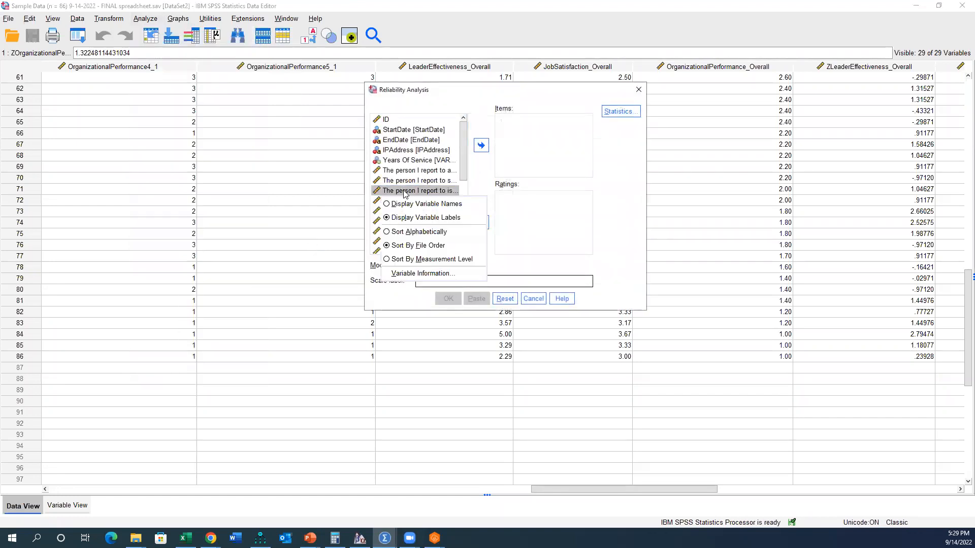
left_click(414, 203)
Step: Add LeaderEffectiveness1_1 through LeaderEffectiveness7_1 as reliability items and label the scale "Leadership Effectiveness"
scroll(422, 180, "down", 1)
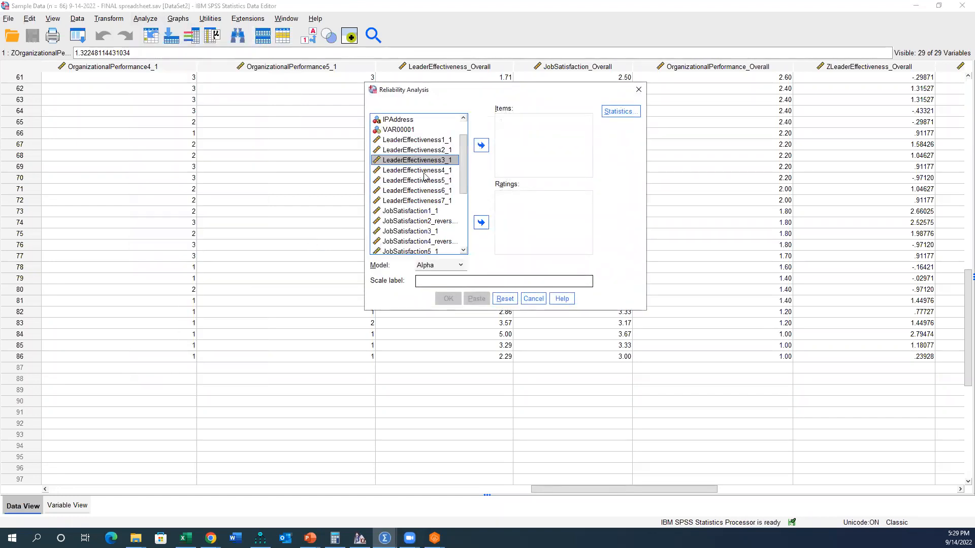
left_click(441, 140)
left_click(449, 202, "shift")
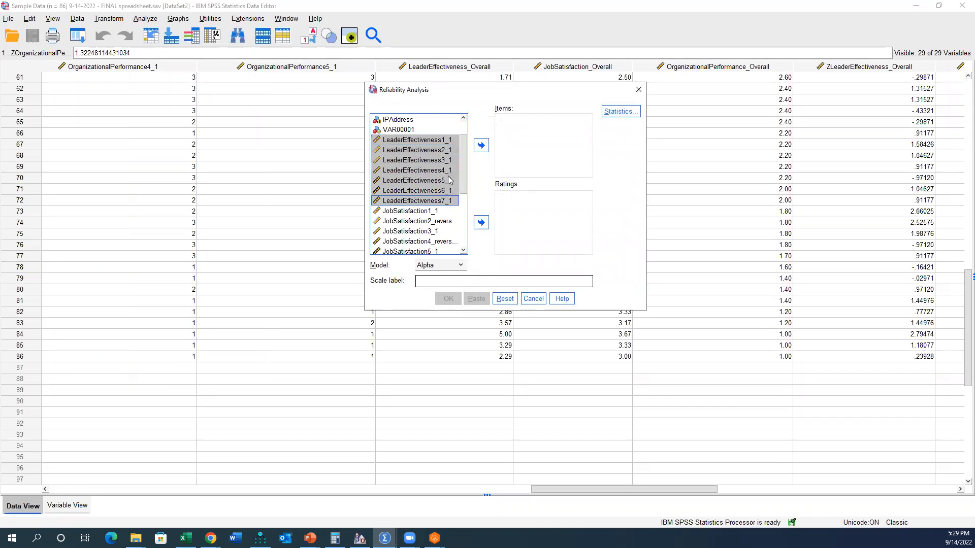
left_click(480, 145)
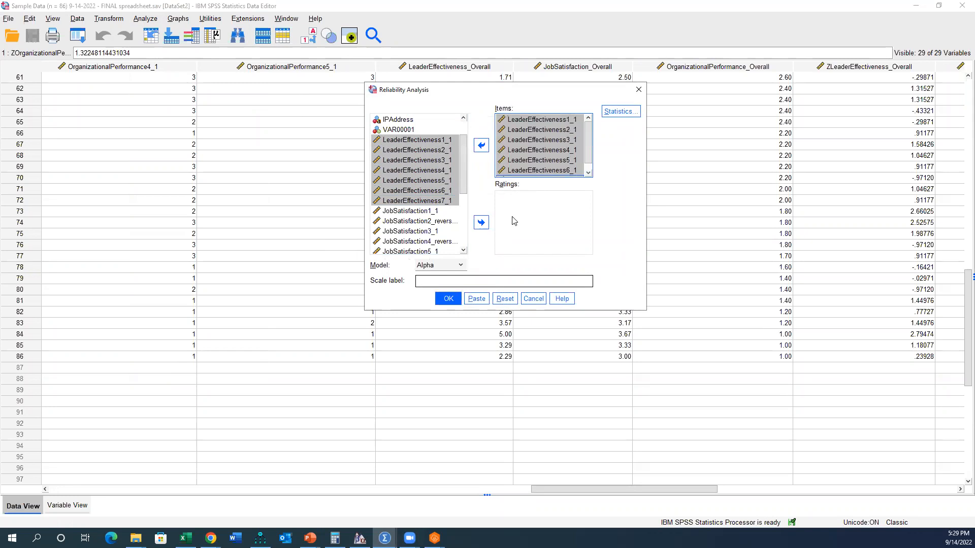
type("Leadership Effectiveness")
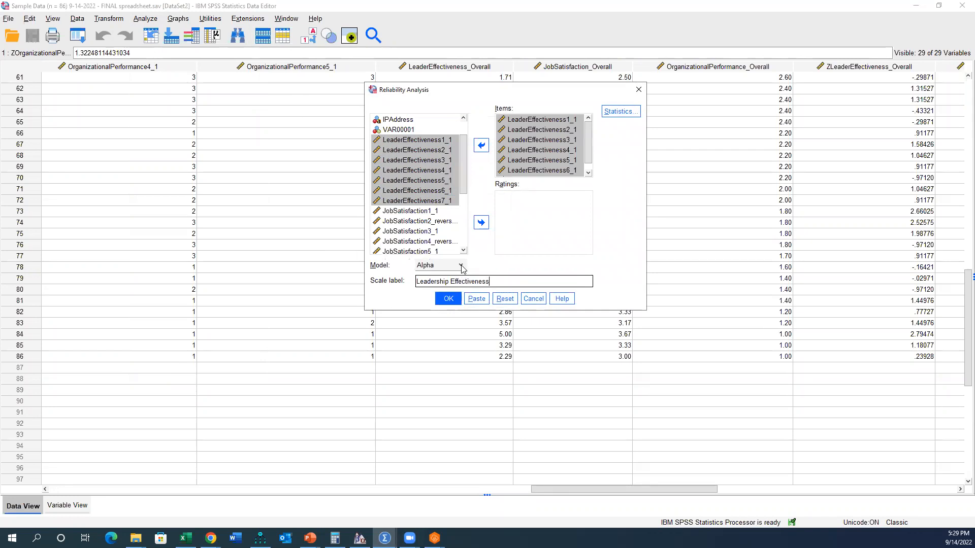
Step: Paste the reliability analysis as syntax, then select and run the RELIABILITY command in the Syntax Editor
left_click(477, 298)
mouse_move(385, 538)
left_click(435, 502)
left_click_drag(203, 480, 130, 438)
left_click(222, 44)
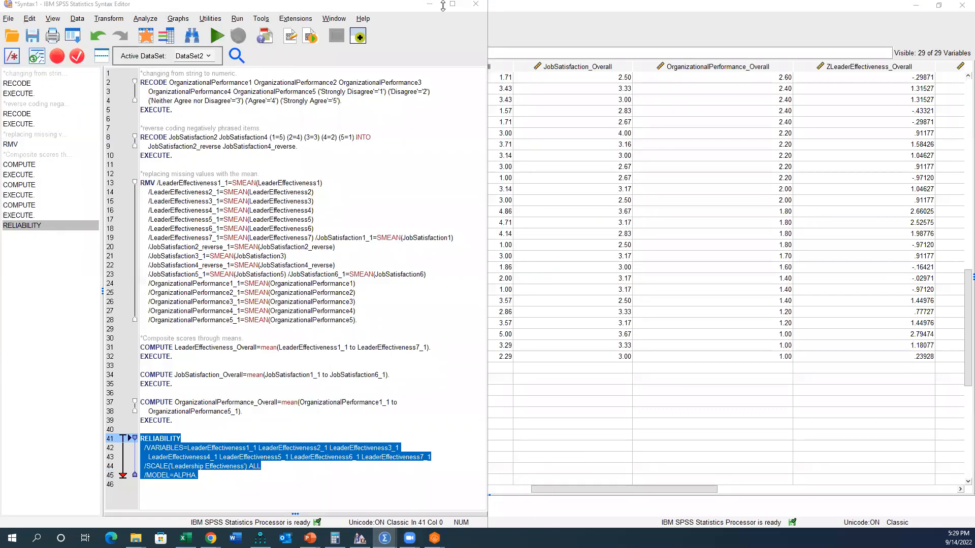
Step: Bring up the output viewer and examine the Reliability Statistics table for the Leadership Effectiveness scale
left_click_drag(912, 18, 854, 18)
left_click(950, 15)
scroll(161, 506, "down", 2)
left_click(156, 493)
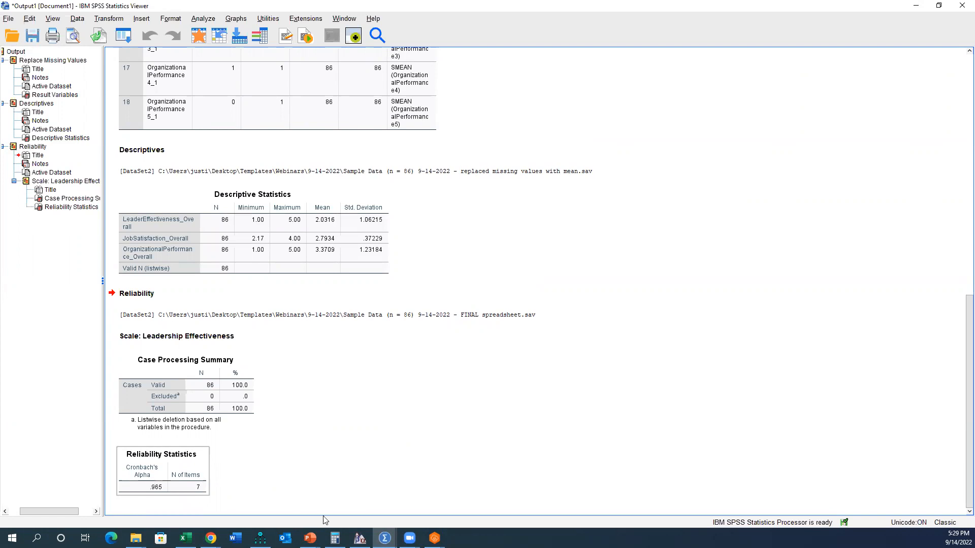
Step: Switch to the PowerPoint presentation and open slide 9, Next Steps
left_click(346, 504)
left_click(311, 538)
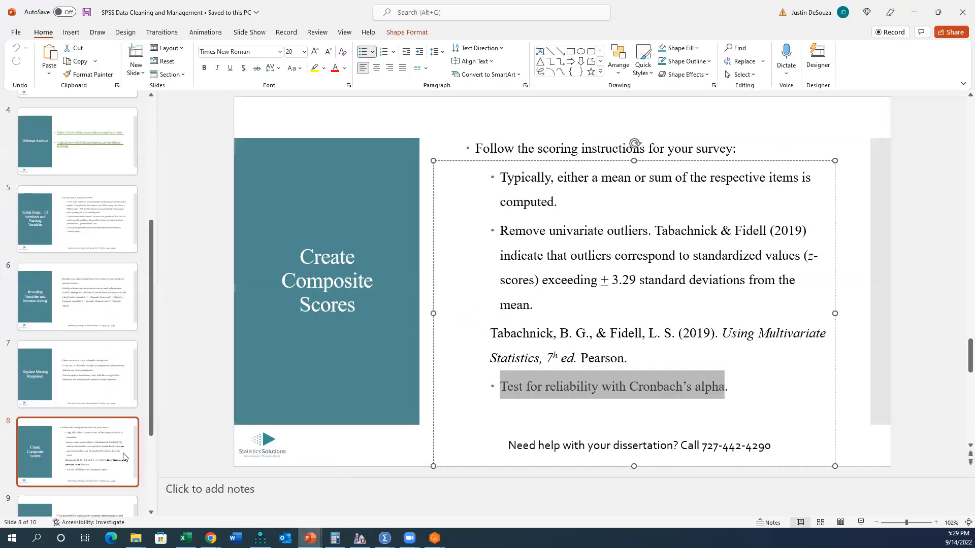
scroll(77, 406, "down", 2)
left_click(85, 453)
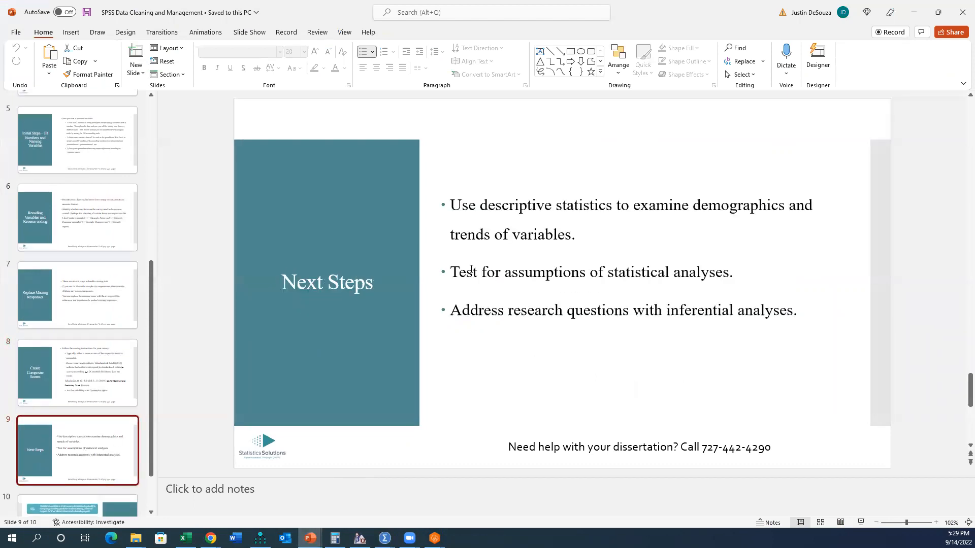